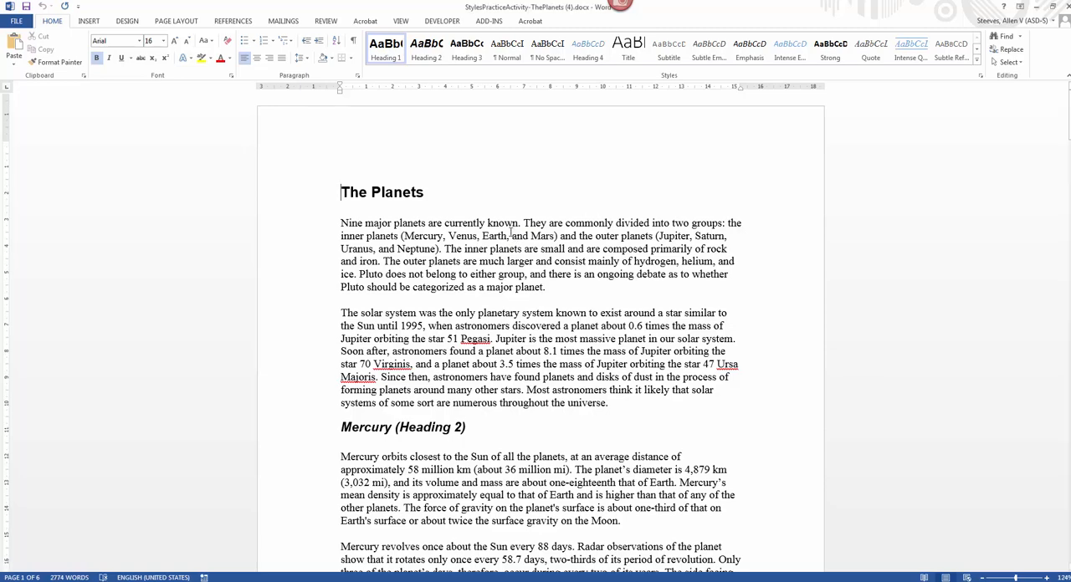
Step: Look through the planets document for the lines marked as Heading 2 and Heading 3, then return to the title
scroll(511, 237, "down", 7)
scroll(511, 237, "down", 15)
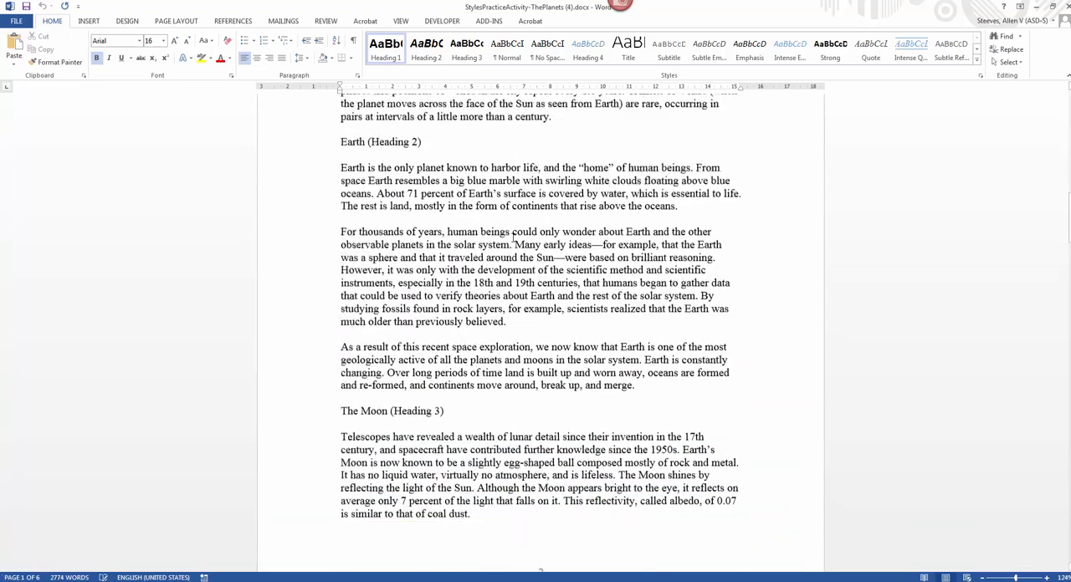
scroll(513, 237, "down", 18)
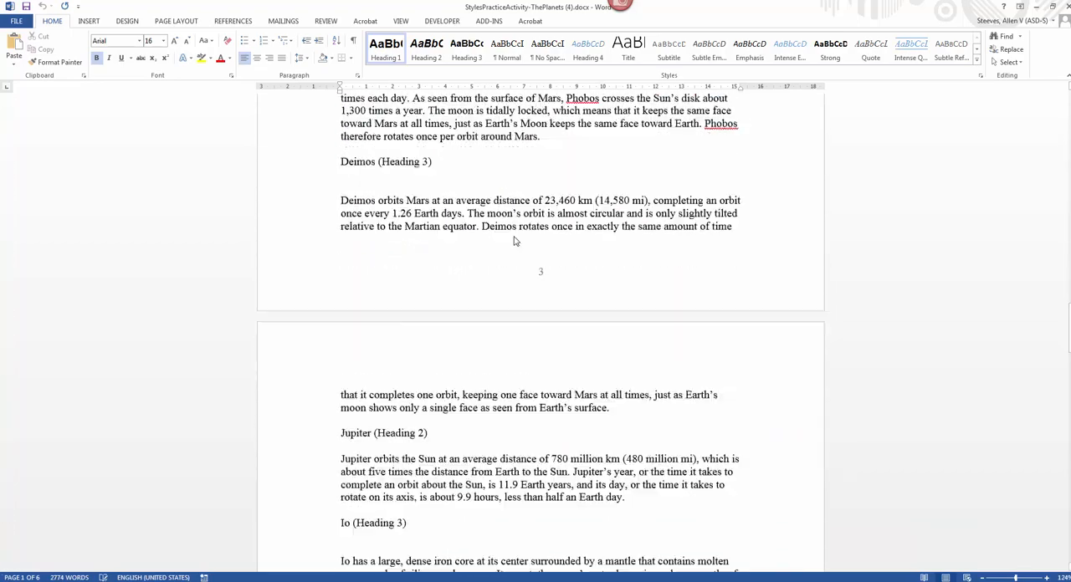
scroll(514, 239, "down", 4)
scroll(514, 238, "up", 14)
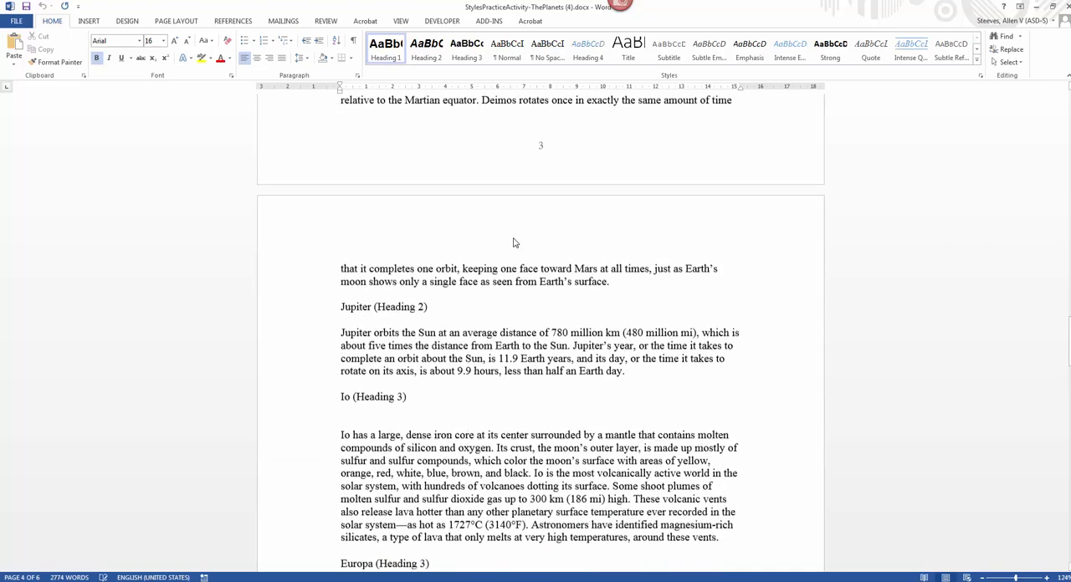
scroll(408, 185, "up", 20)
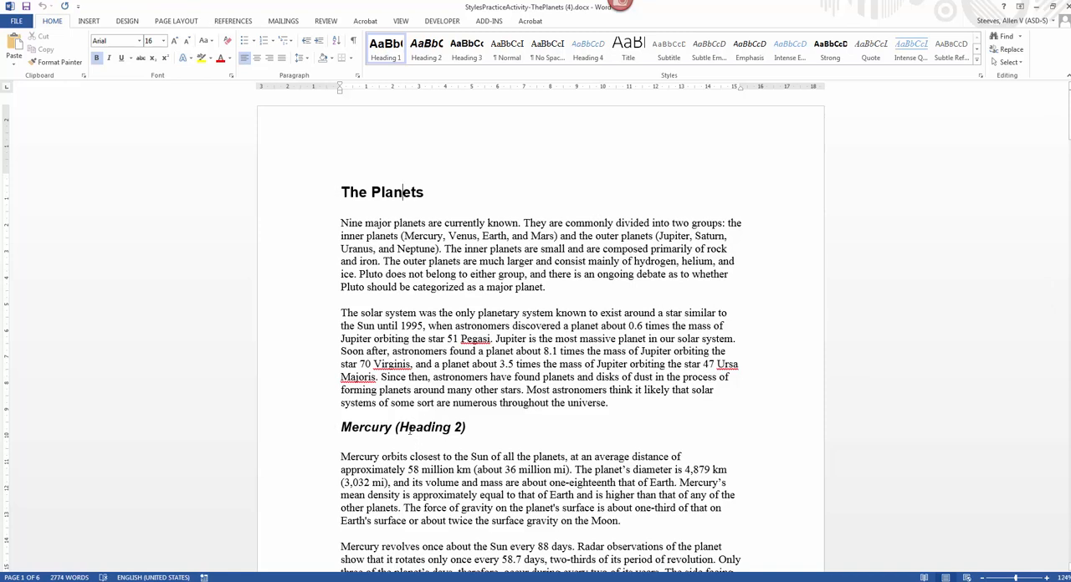
Step: Compare the paragraph styles of the Mercury heading and the "Venus (Heading 2)" line
scroll(393, 402, "down", 1)
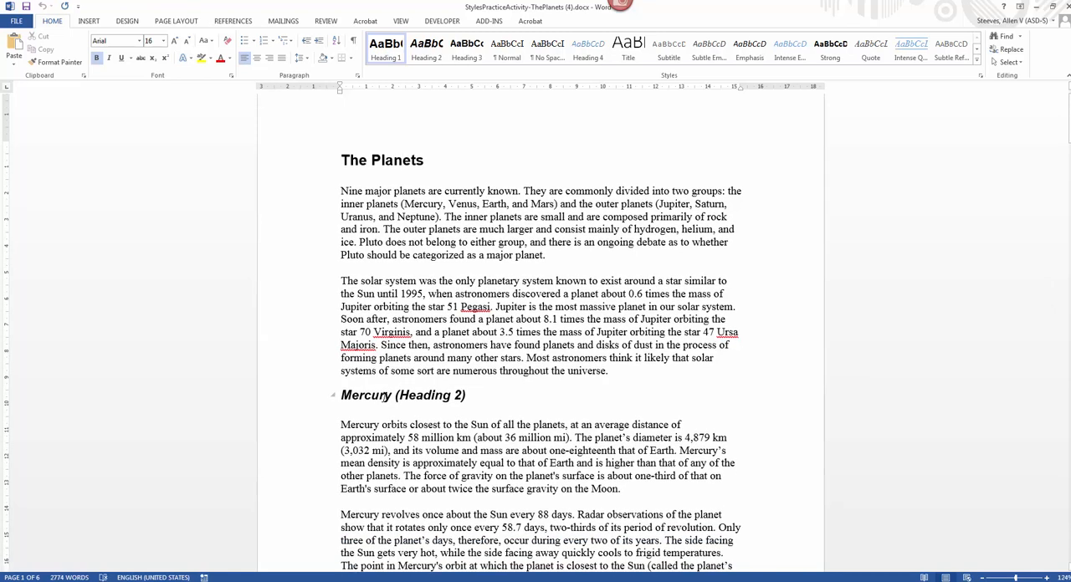
left_click(384, 397)
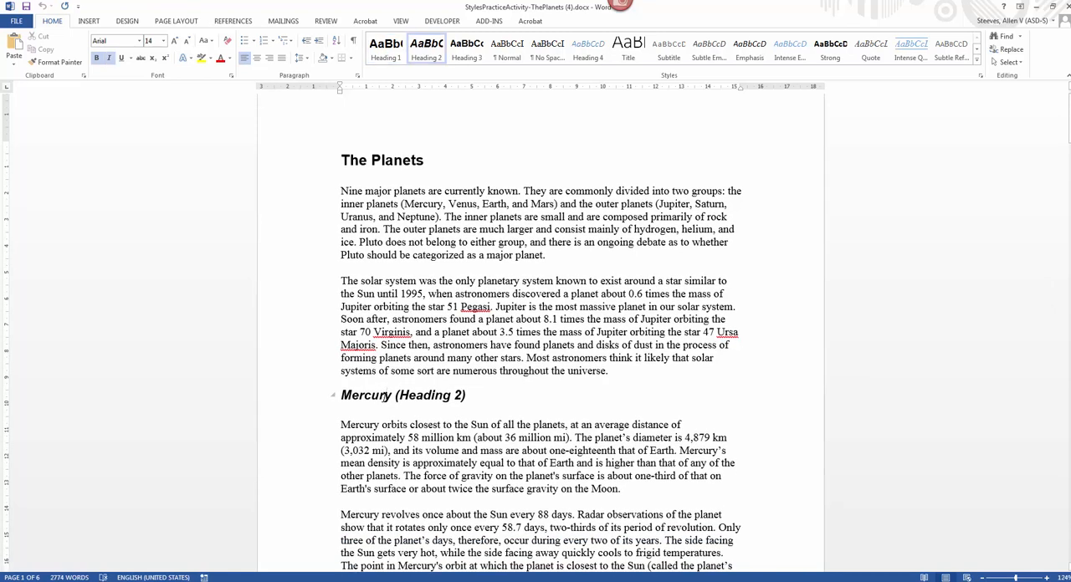
scroll(384, 397, "down", 7)
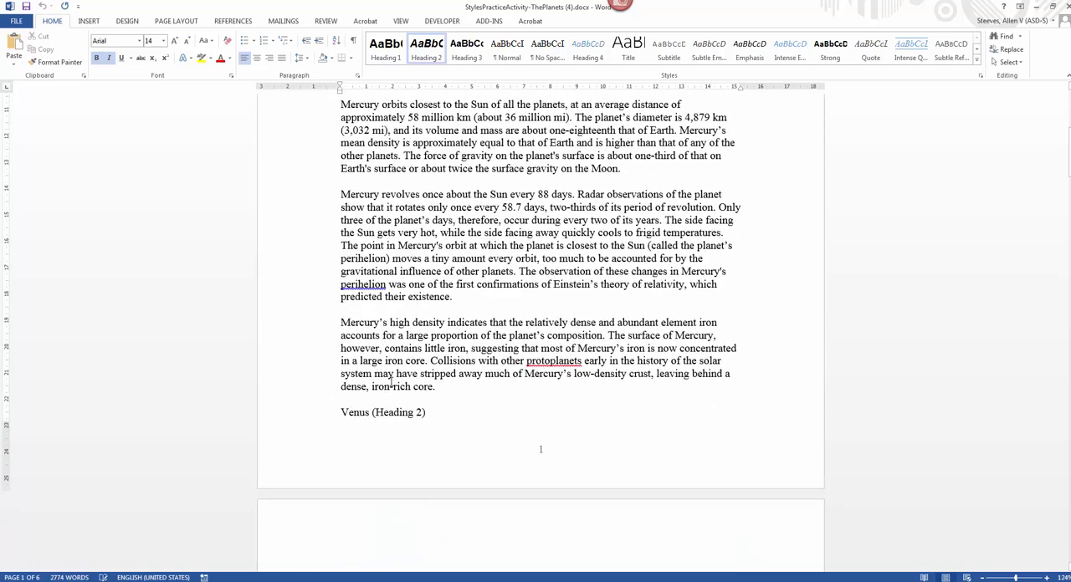
left_click(358, 414)
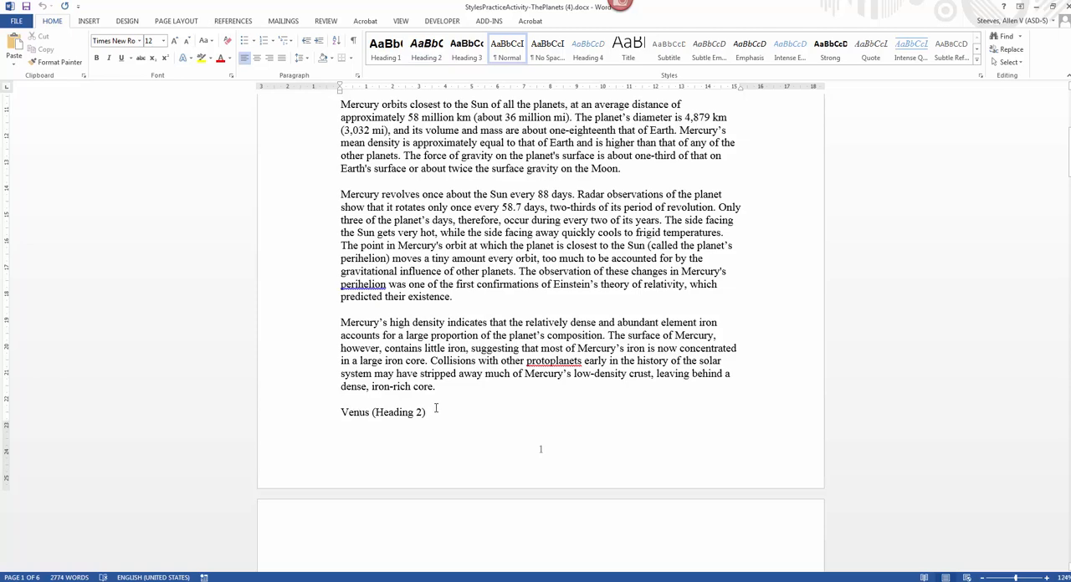
scroll(436, 409, "up", 3)
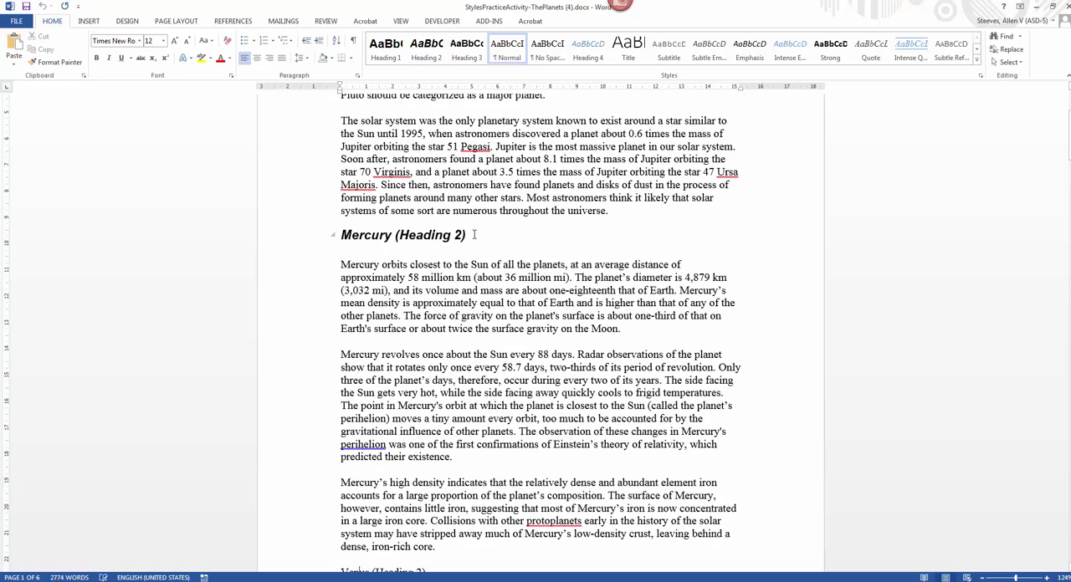
triple_click(454, 235)
left_click(369, 237)
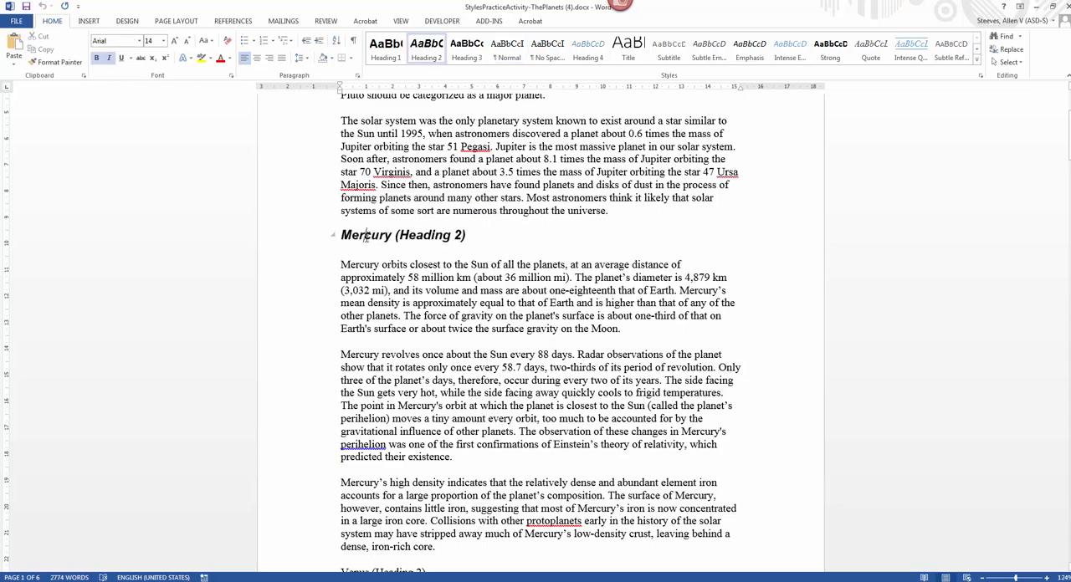
Step: Review the heading labels from Mercury through "The Moon (Heading 3)" and return to the document's beginning
scroll(371, 230, "up", 3)
scroll(366, 369, "down", 5)
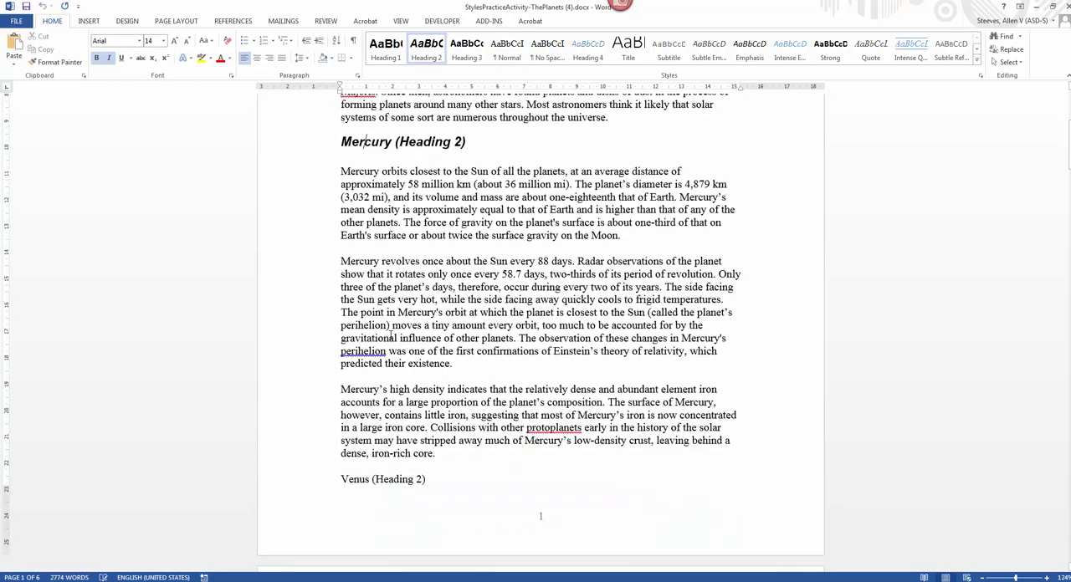
scroll(359, 423, "down", 1)
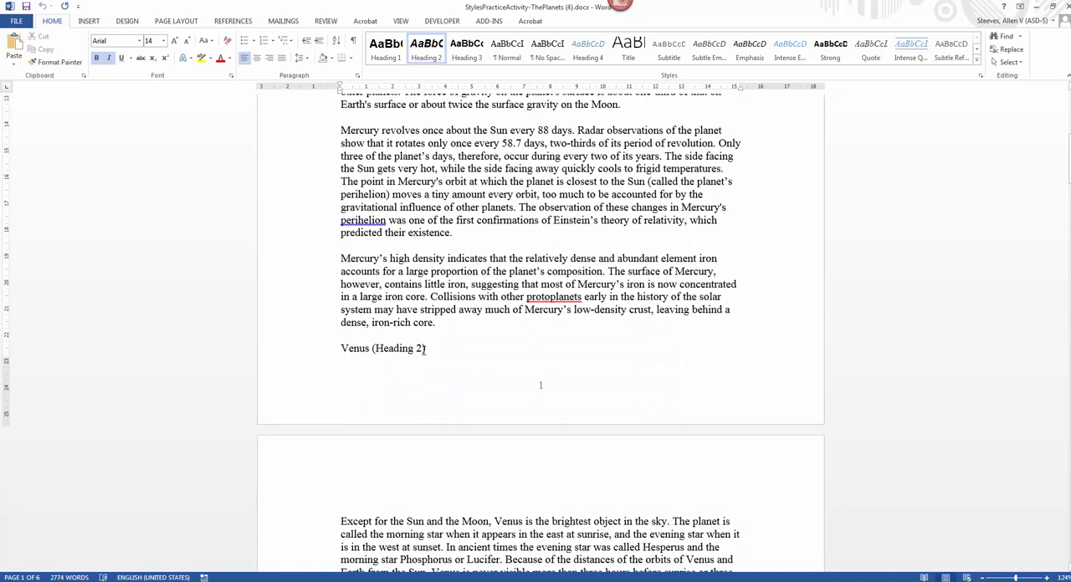
scroll(424, 350, "down", 4)
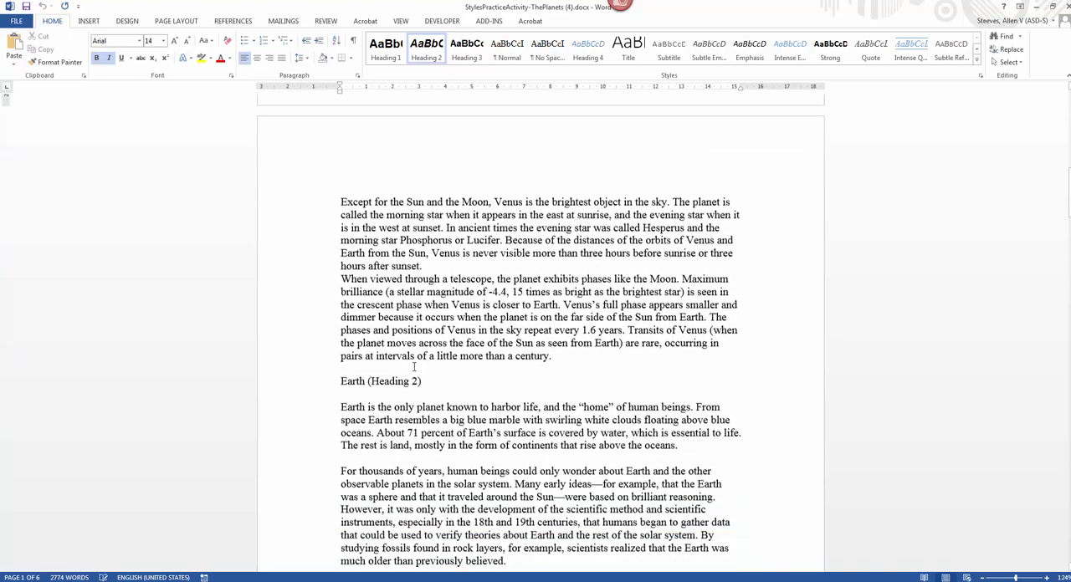
scroll(407, 381, "down", 3)
scroll(406, 385, "down", 10)
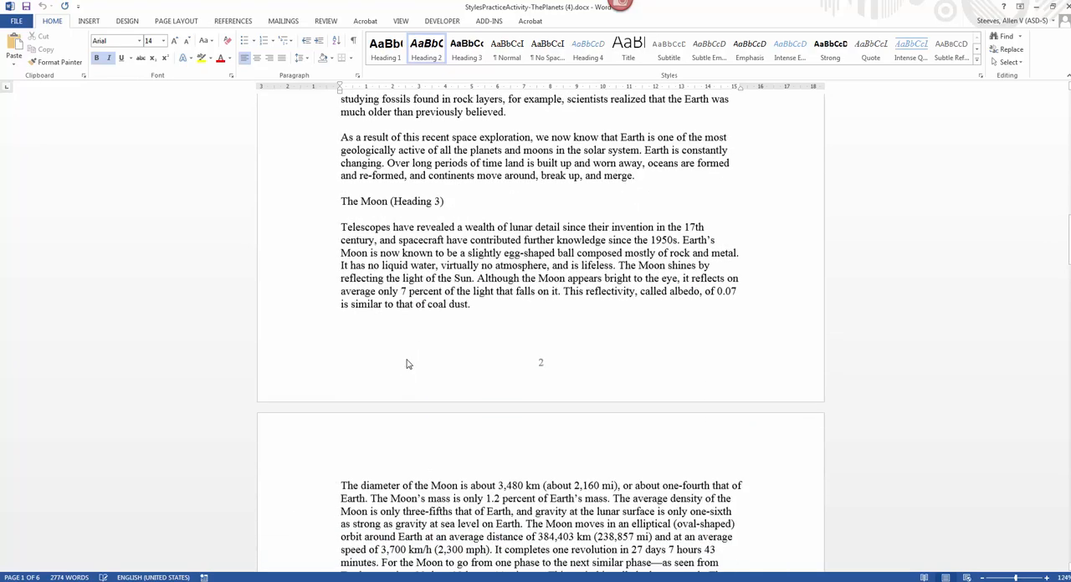
scroll(408, 371, "up", 16)
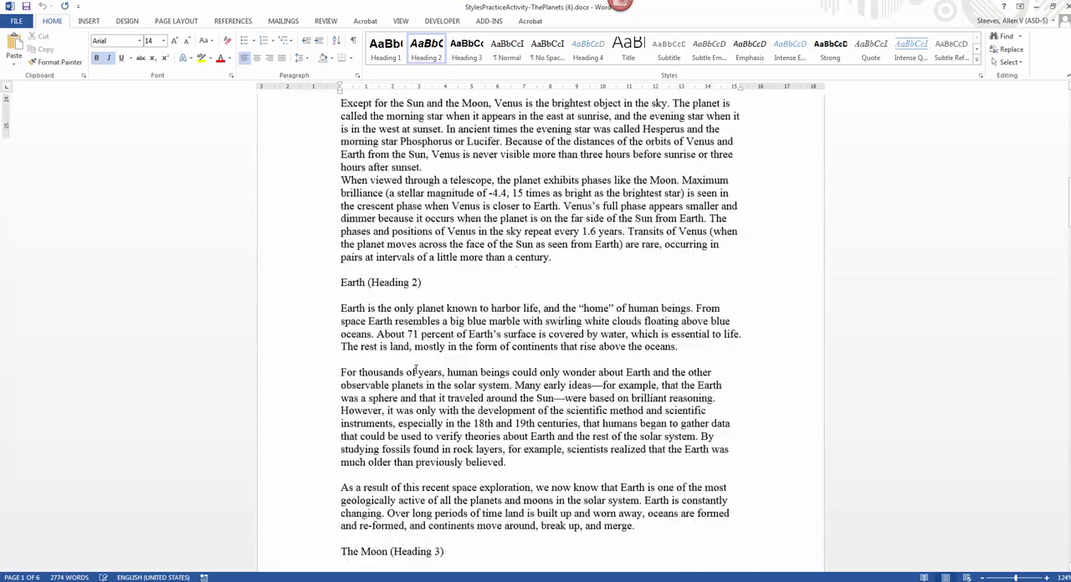
scroll(456, 332, "up", 6)
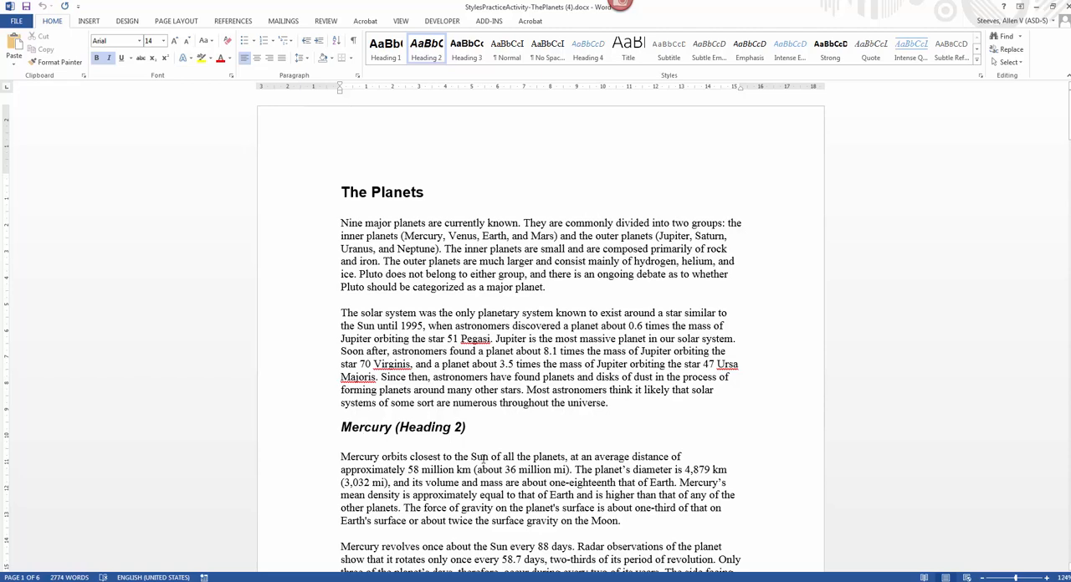
Step: Highlight the Mercury heading and the "Venus (Heading 2)" line to compare their formatting, then clear the selection
left_click_drag(469, 428, 364, 428)
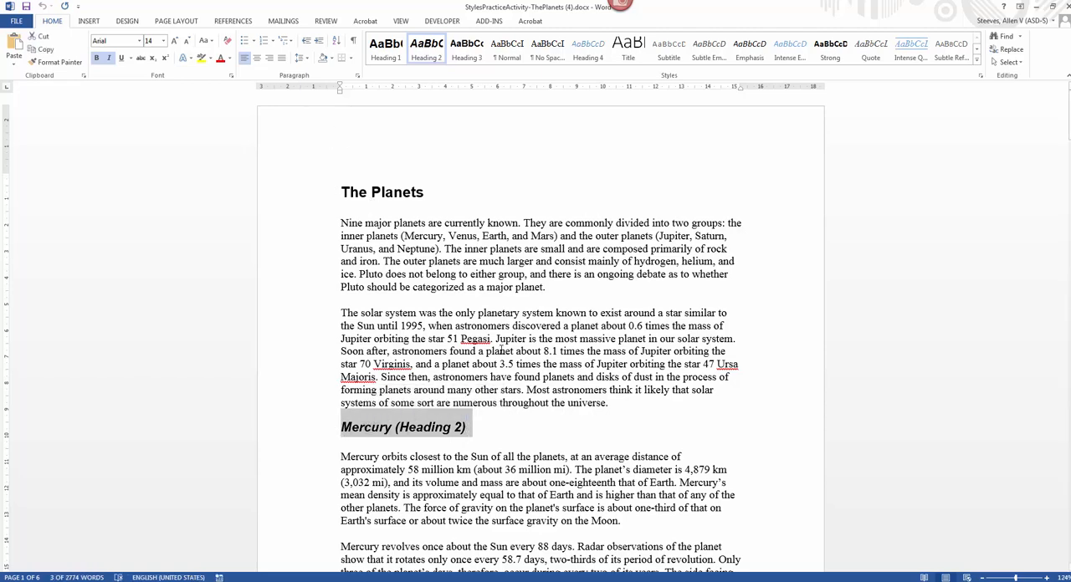
scroll(501, 351, "down", 10)
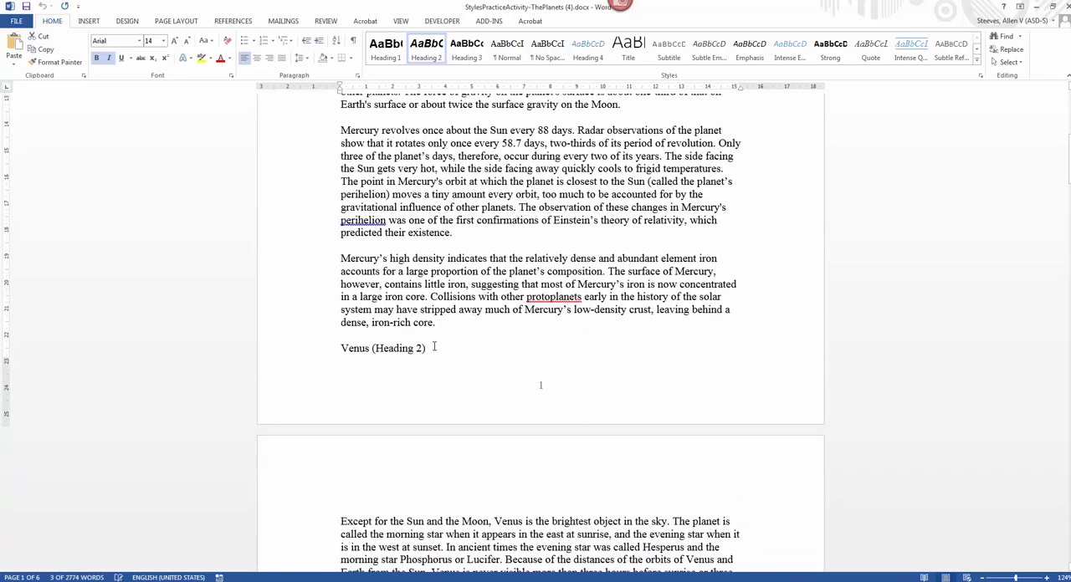
left_click_drag(435, 346, 341, 348)
scroll(454, 379, "down", 8)
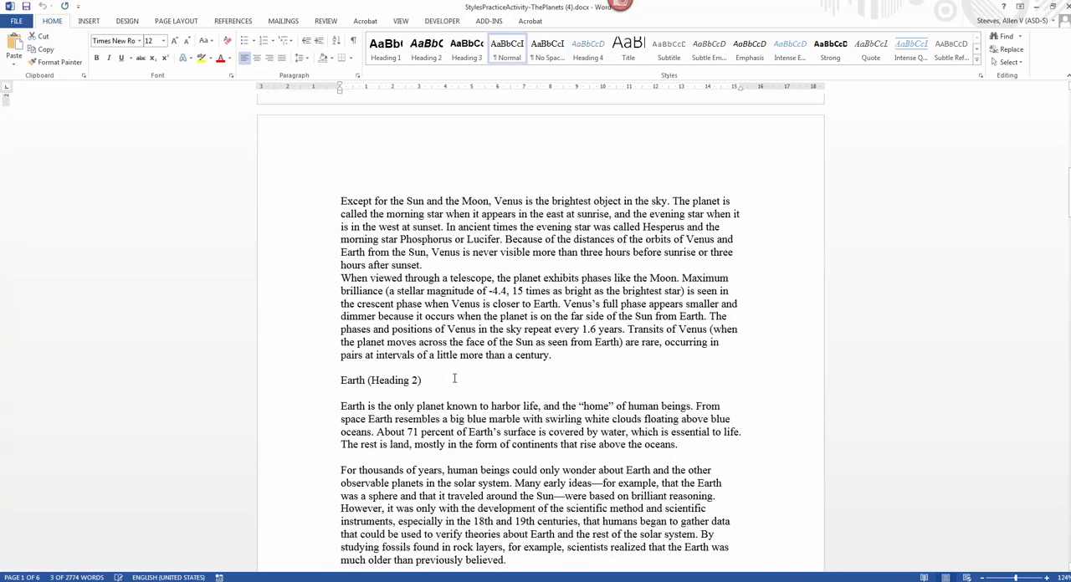
scroll(455, 378, "up", 18)
left_click(448, 248)
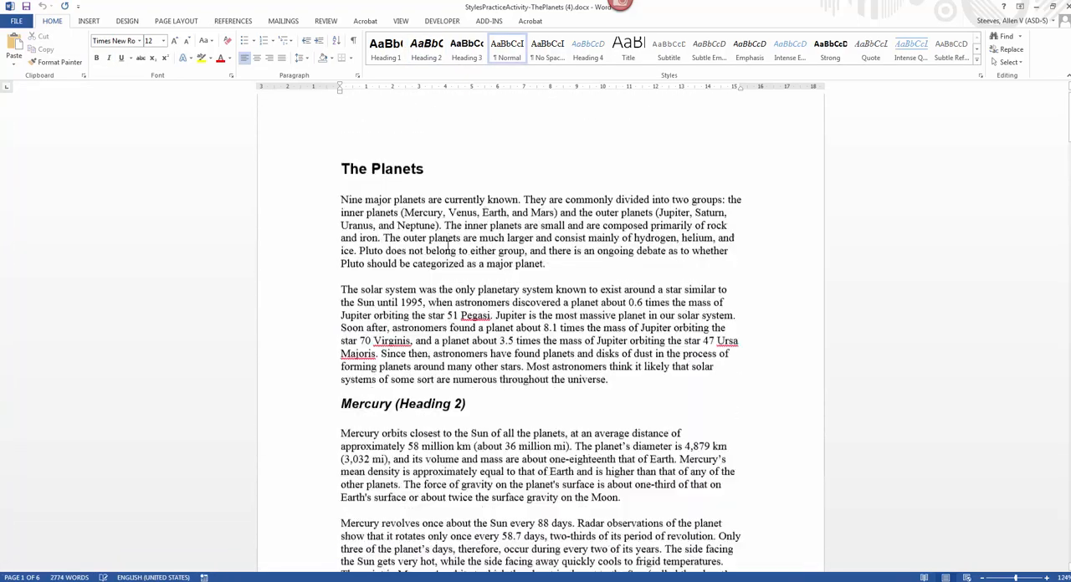
Step: Check the style of the introductory paragraph and look over the unformatted heading lines through the Mars section
scroll(451, 246, "up", 1)
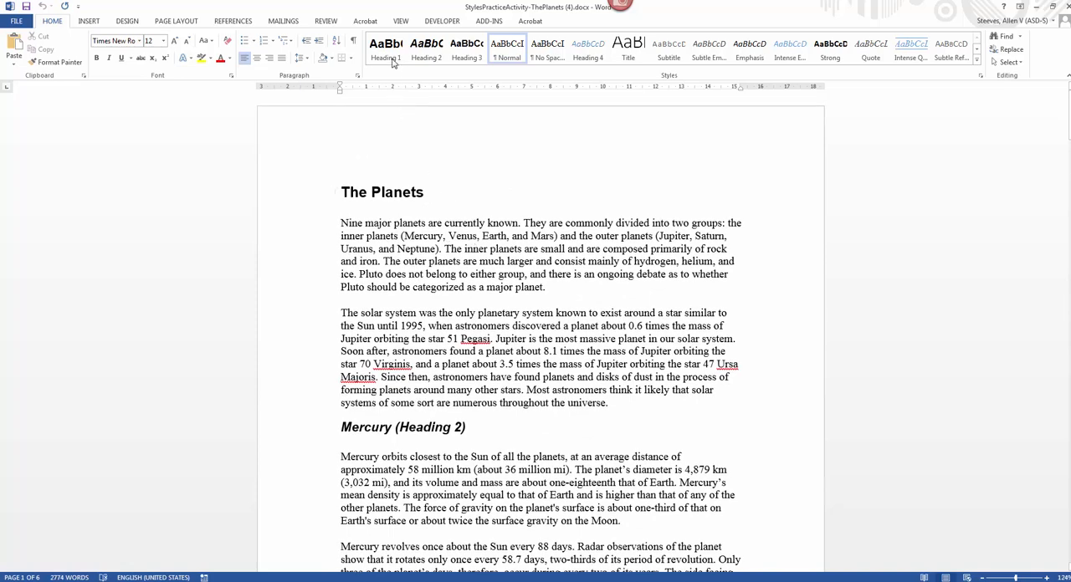
left_click(400, 136)
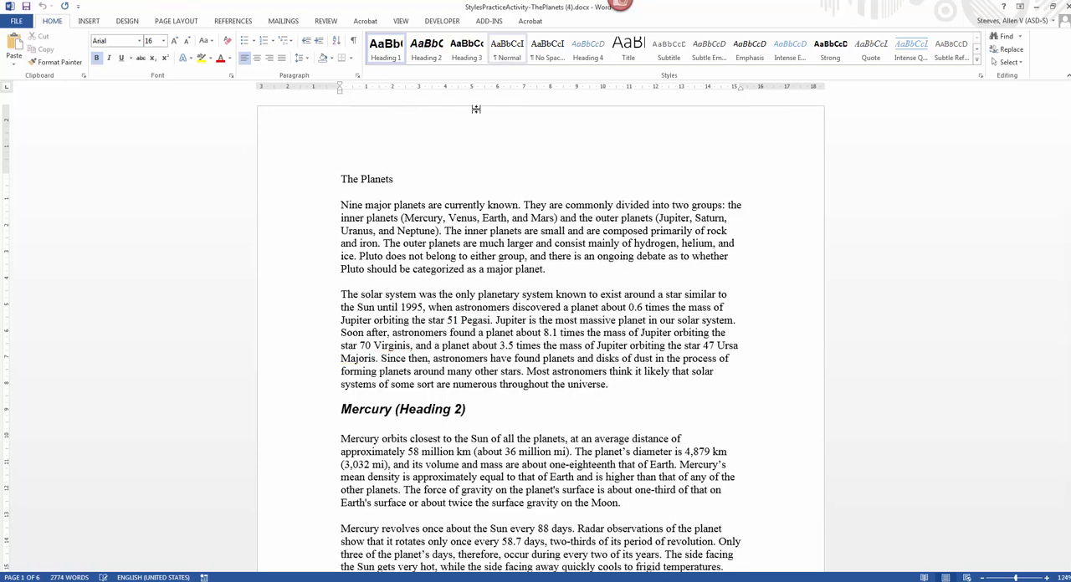
left_click(439, 235)
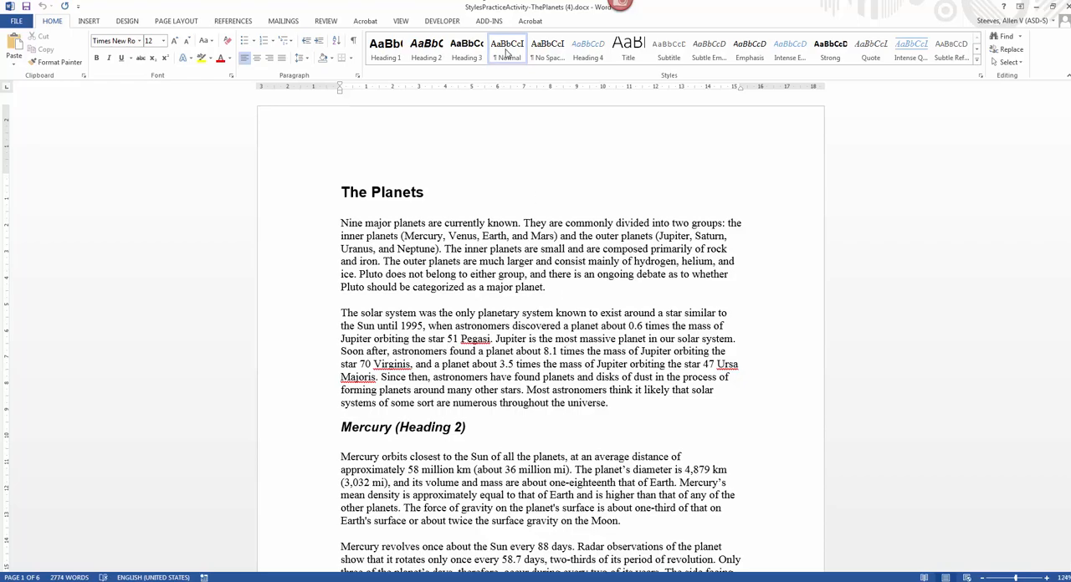
scroll(589, 361, "down", 20)
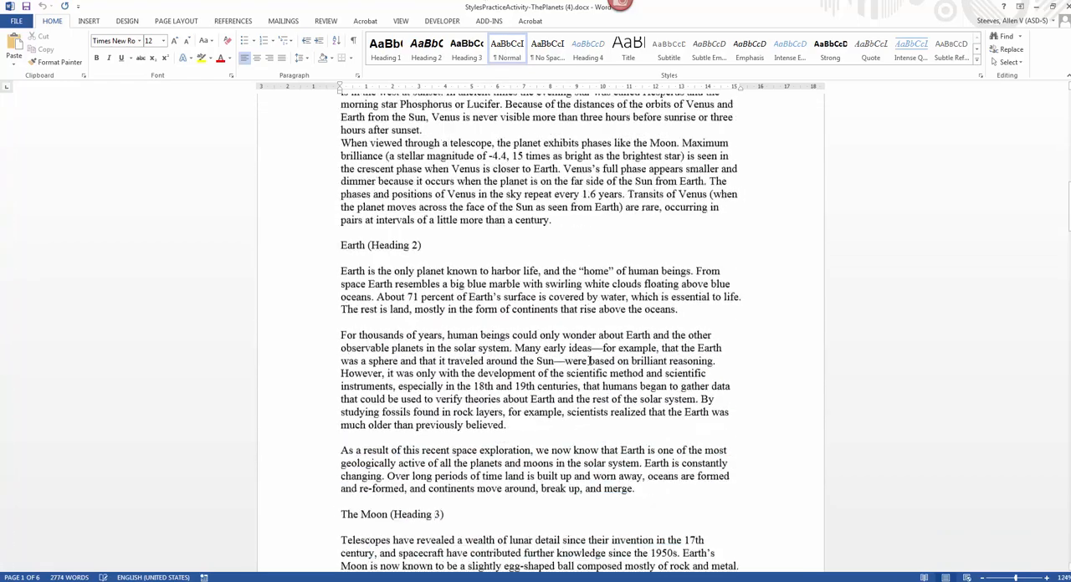
scroll(589, 361, "down", 20)
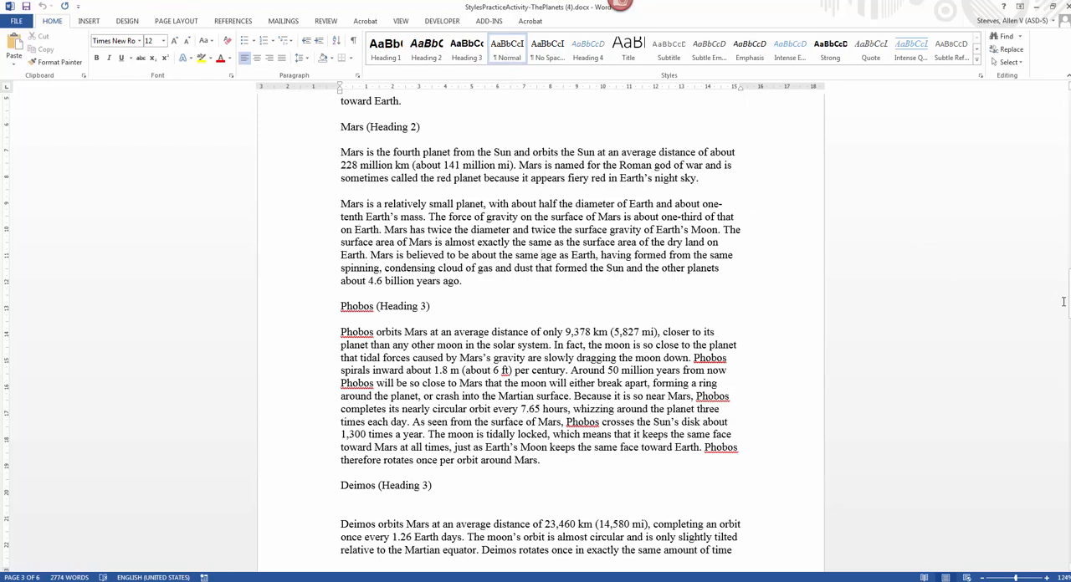
left_click_drag(1068, 295, 1069, 112)
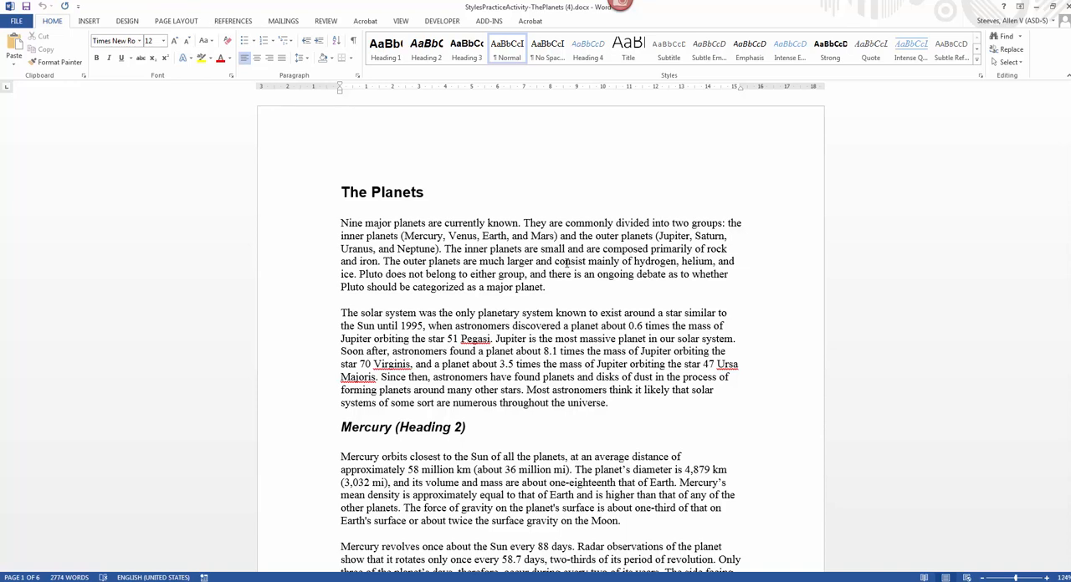
Step: Check the styles of the title and Mercury heading, and apply the Heading 2 style to the "Venus (Heading 2)" line
left_click(403, 192)
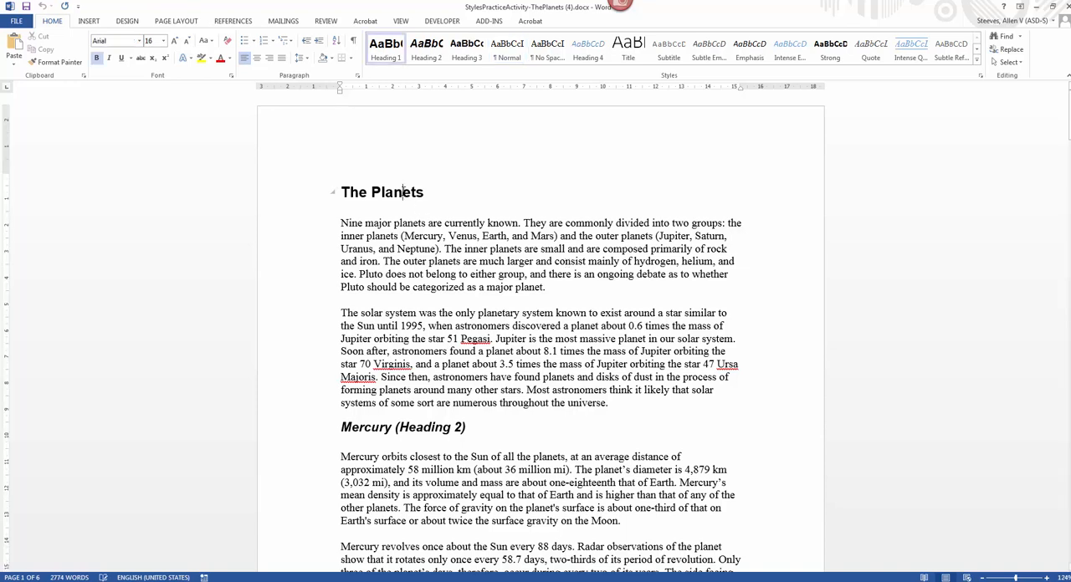
left_click(383, 431)
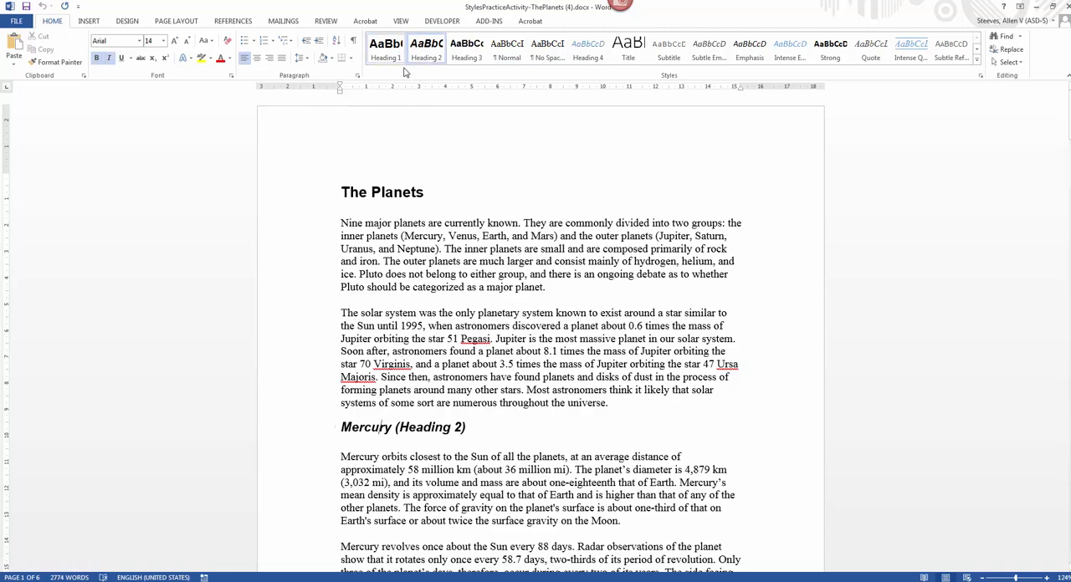
scroll(410, 402, "down", 7)
scroll(397, 418, "down", 2)
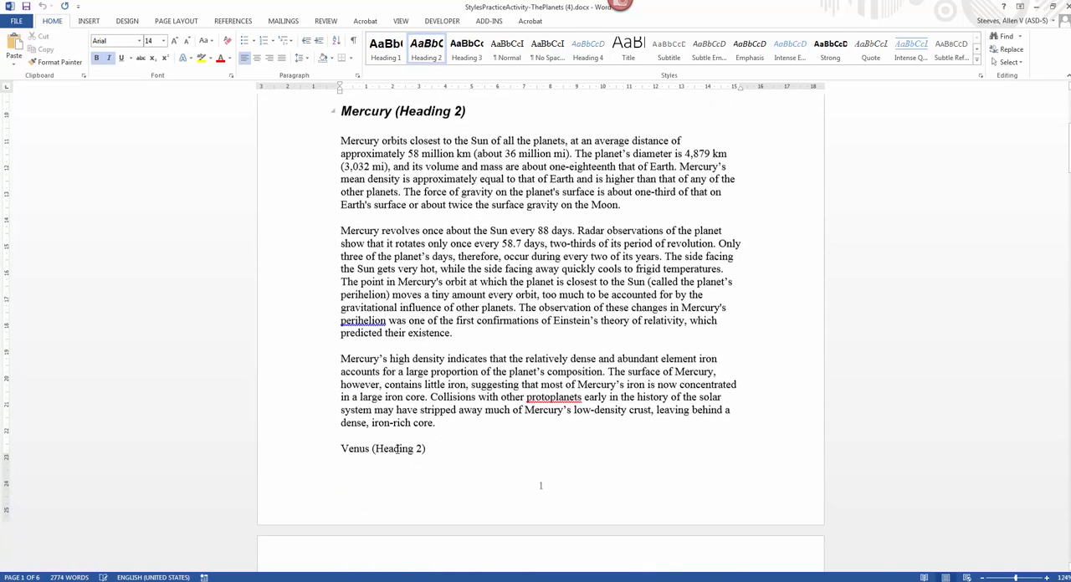
left_click(370, 445)
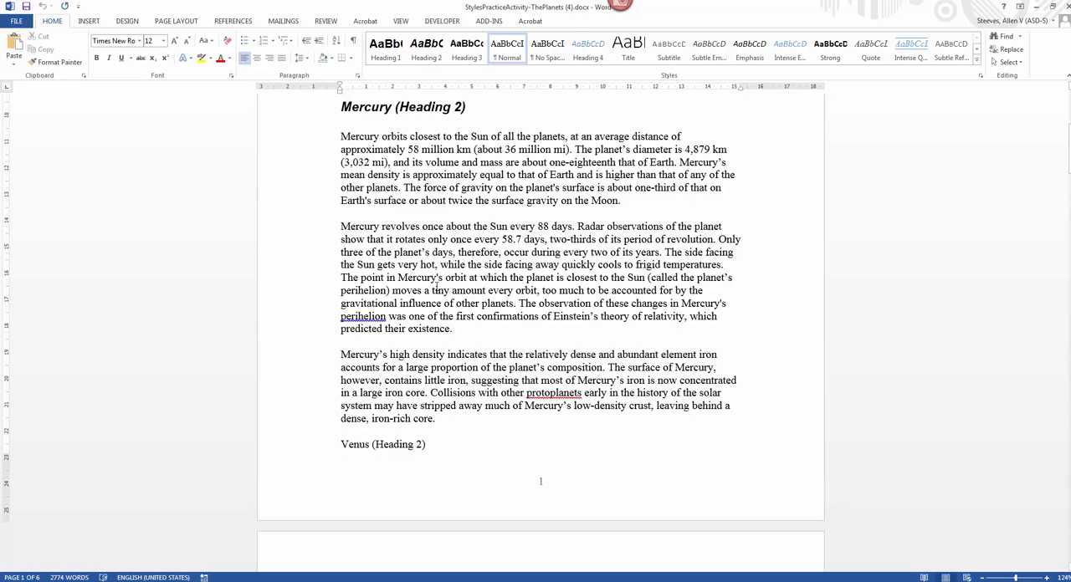
left_click(434, 58)
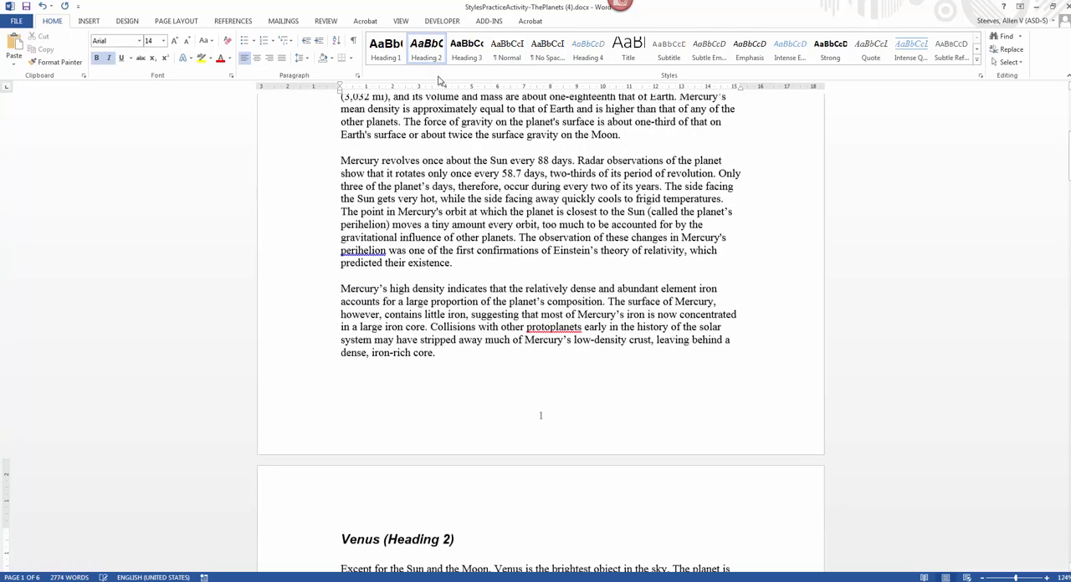
Step: Apply the Heading 2 style to the "Earth (Heading 2)" line
scroll(402, 430, "down", 2)
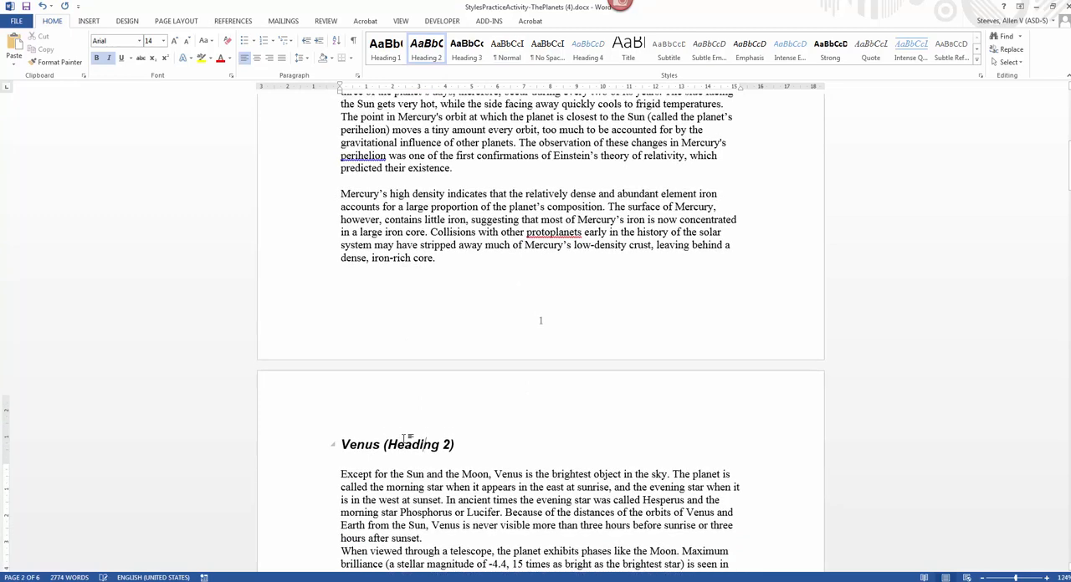
scroll(410, 251, "up", 4)
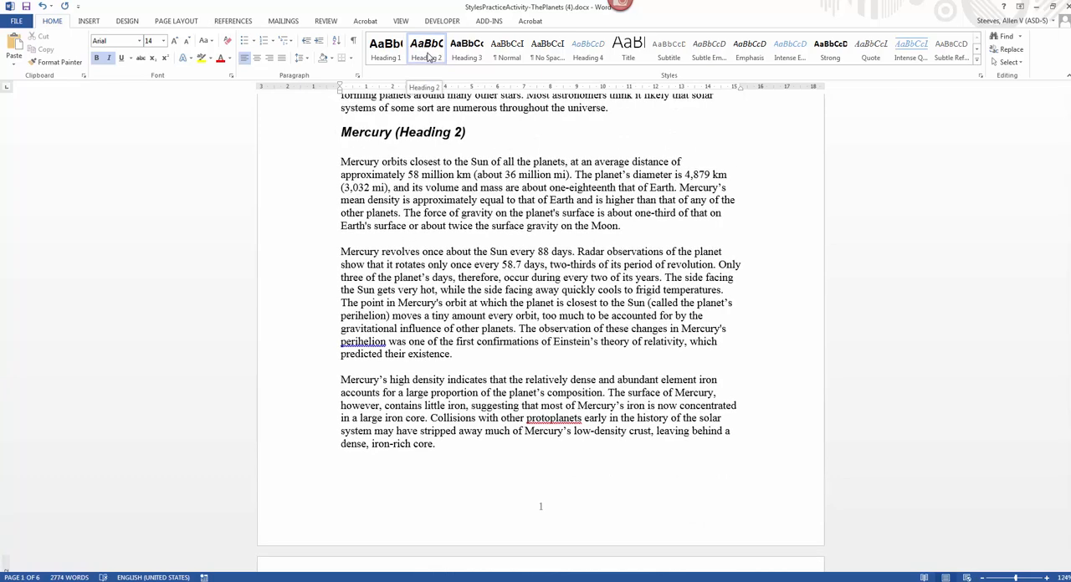
scroll(502, 385, "down", 10)
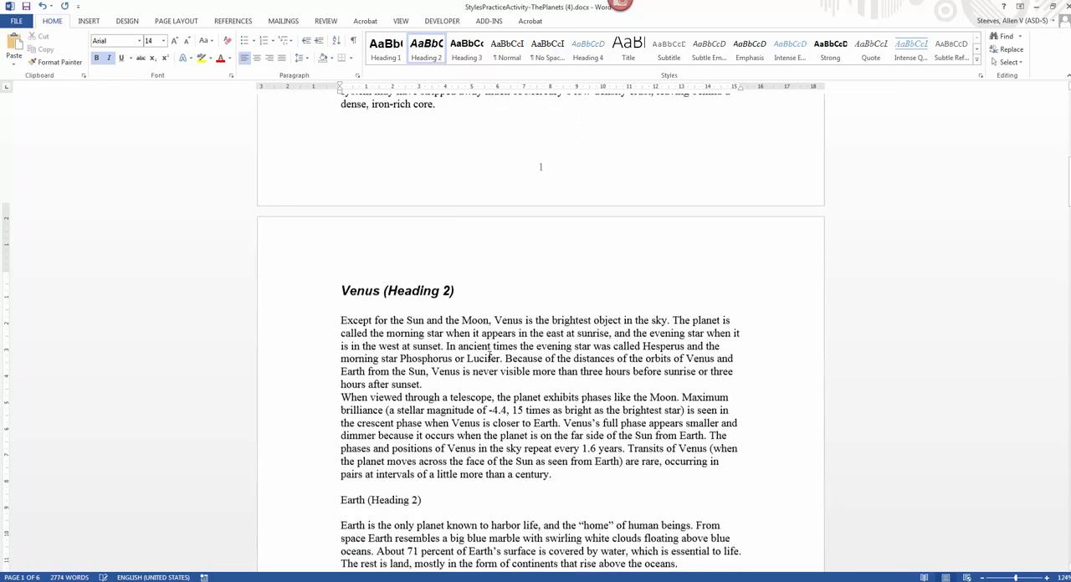
left_click(378, 359)
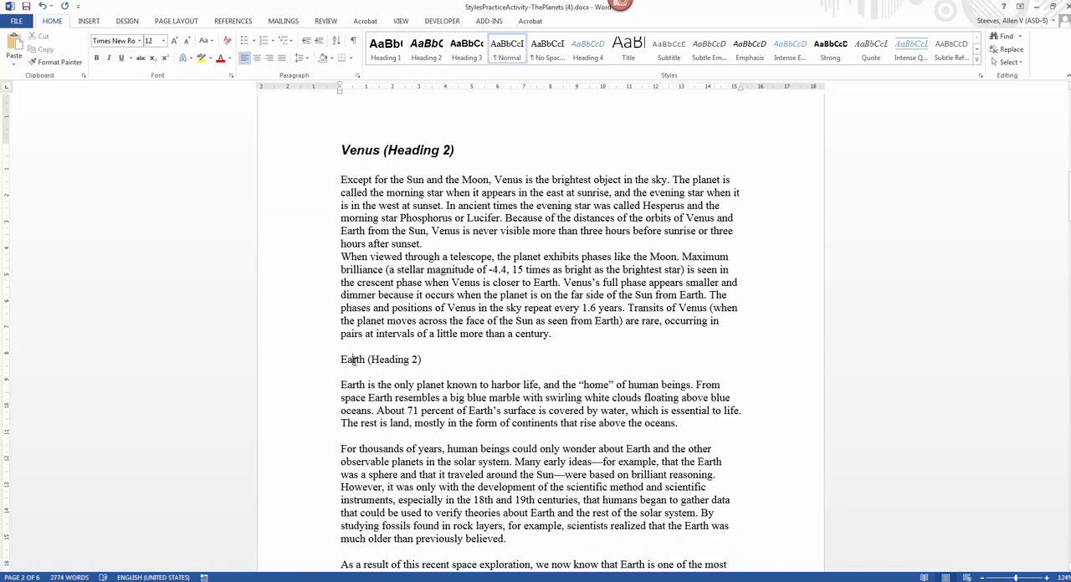
left_click(426, 50)
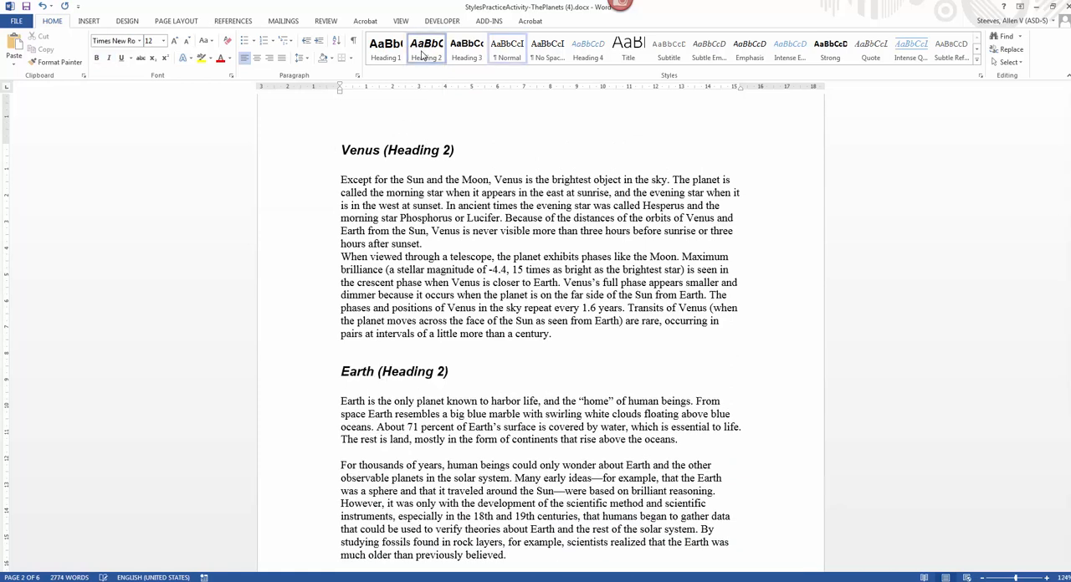
Step: Apply the Heading 3 style to the "The Moon (Heading 3)" line below the Earth section
scroll(454, 300, "down", 5)
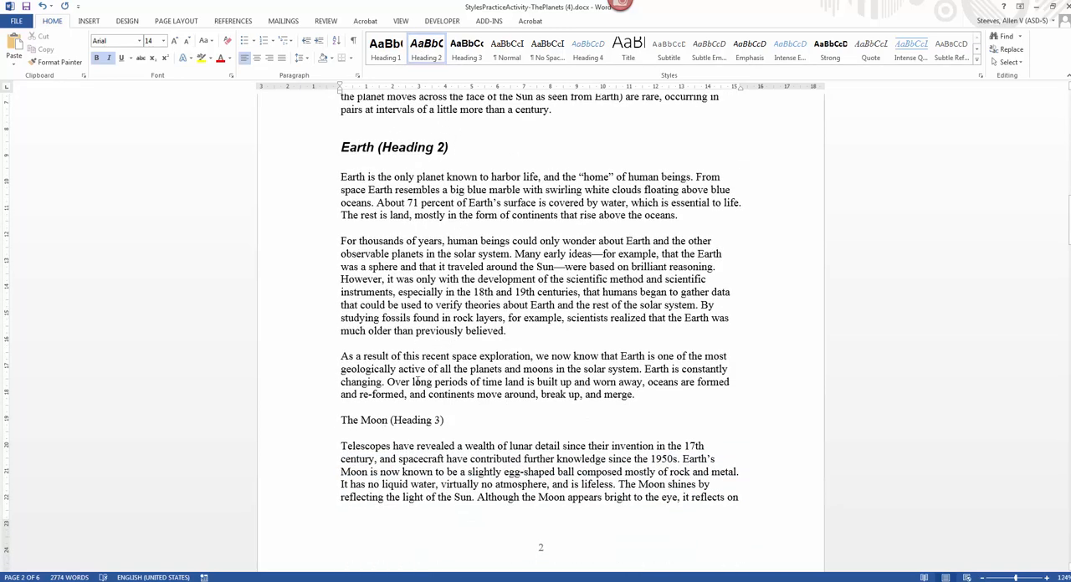
scroll(385, 418, "down", 1)
left_click(376, 388)
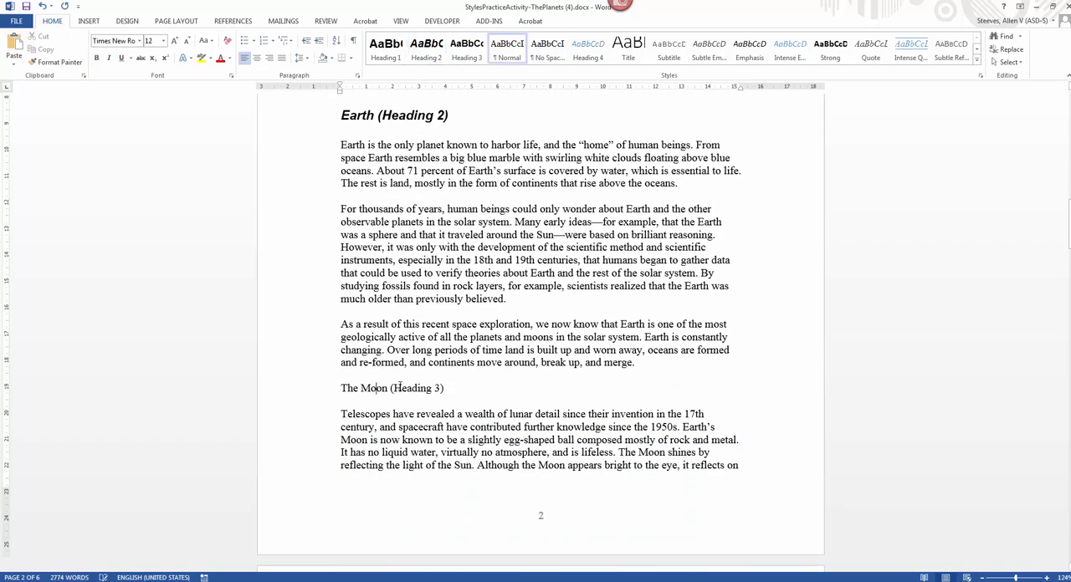
left_click(467, 49)
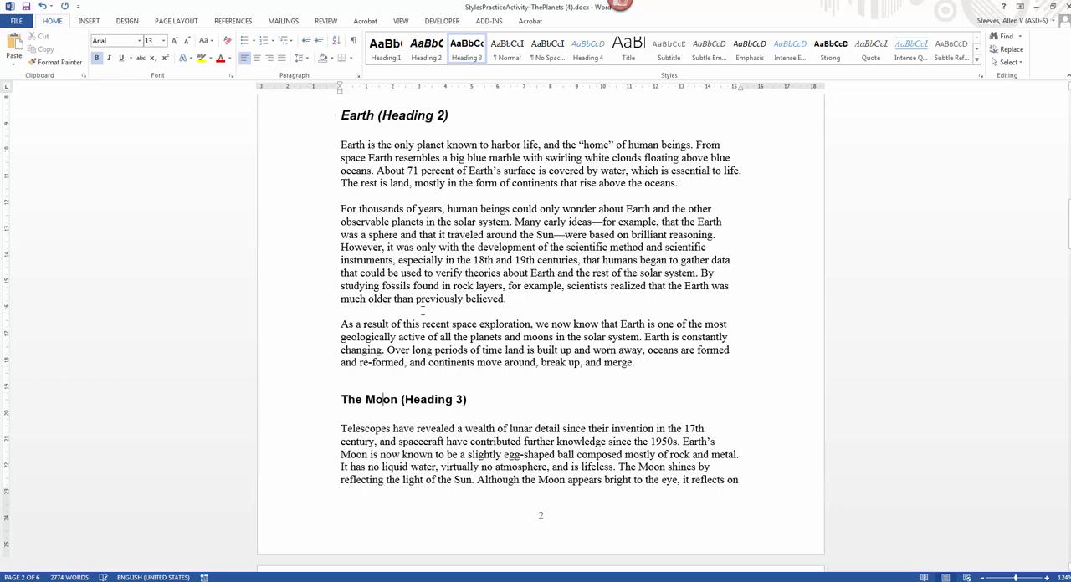
Step: Return to the Mercury heading and modify the Heading 2 style, setting its font to Calibri
scroll(457, 393, "up", 3)
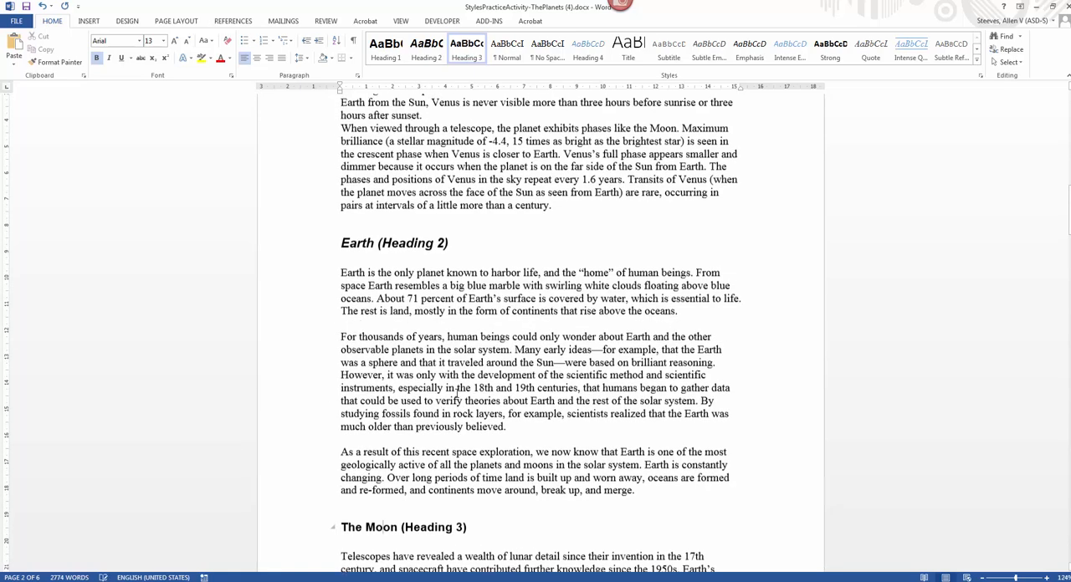
scroll(457, 397, "down", 12)
scroll(457, 400, "up", 20)
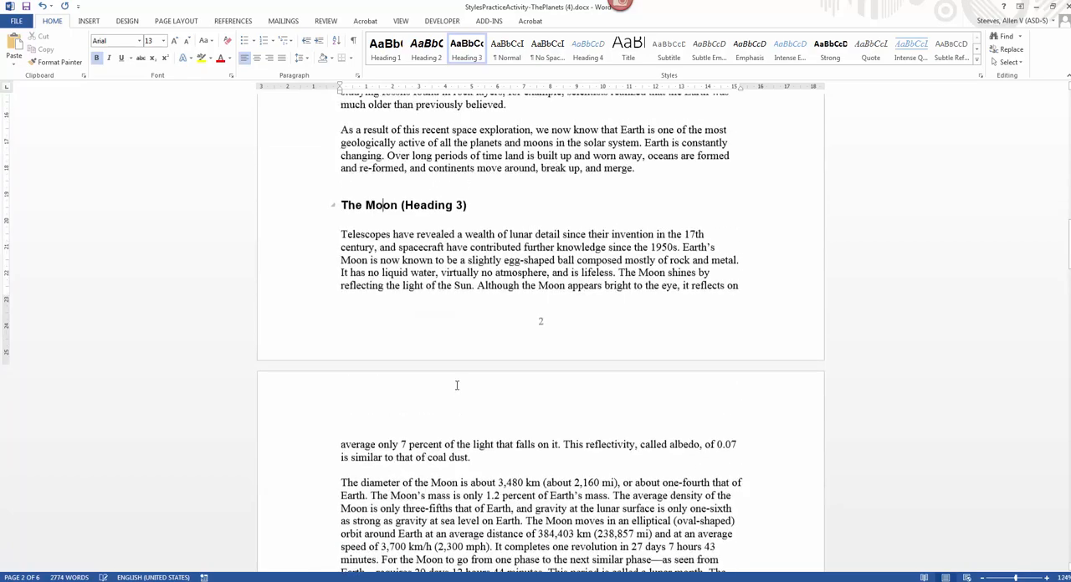
scroll(459, 372, "up", 8)
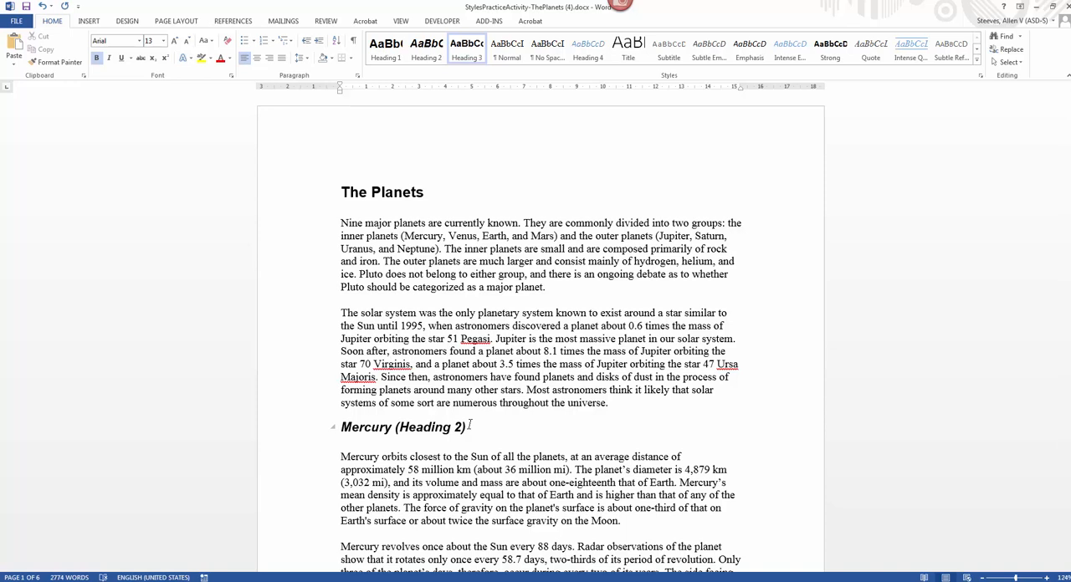
left_click(381, 427)
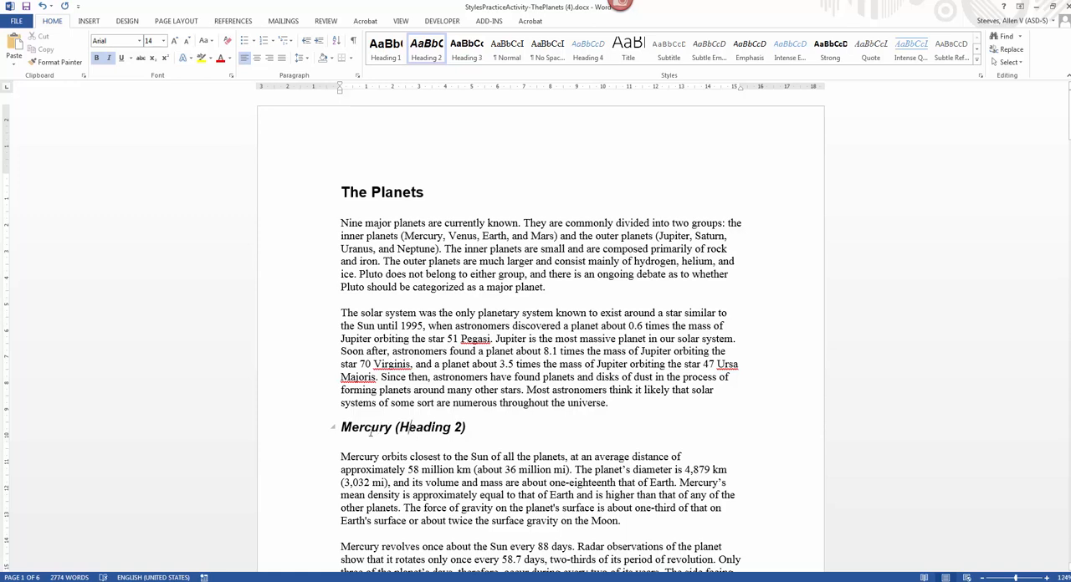
left_click(371, 428)
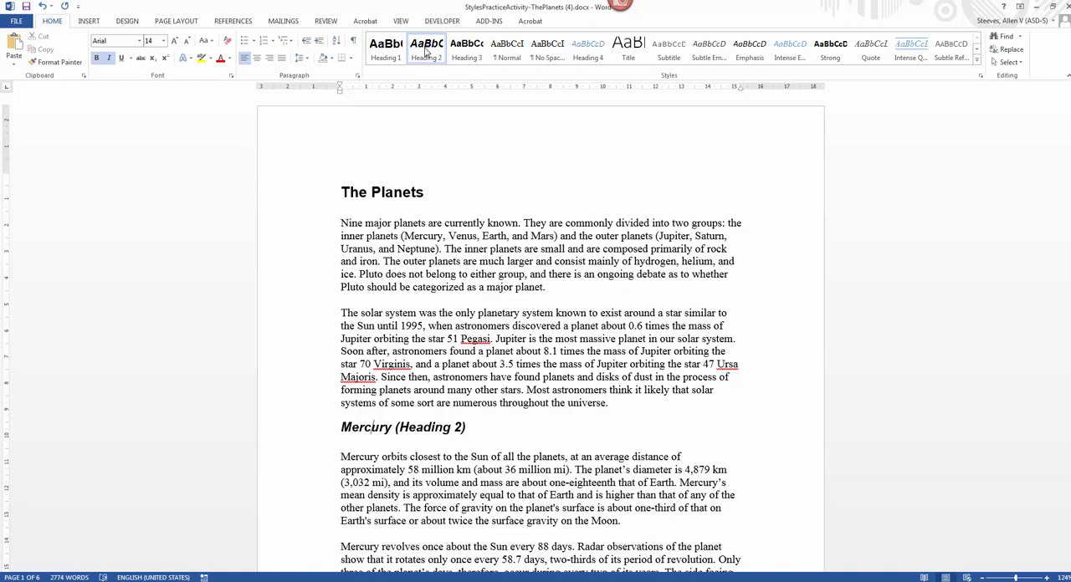
right_click(425, 52)
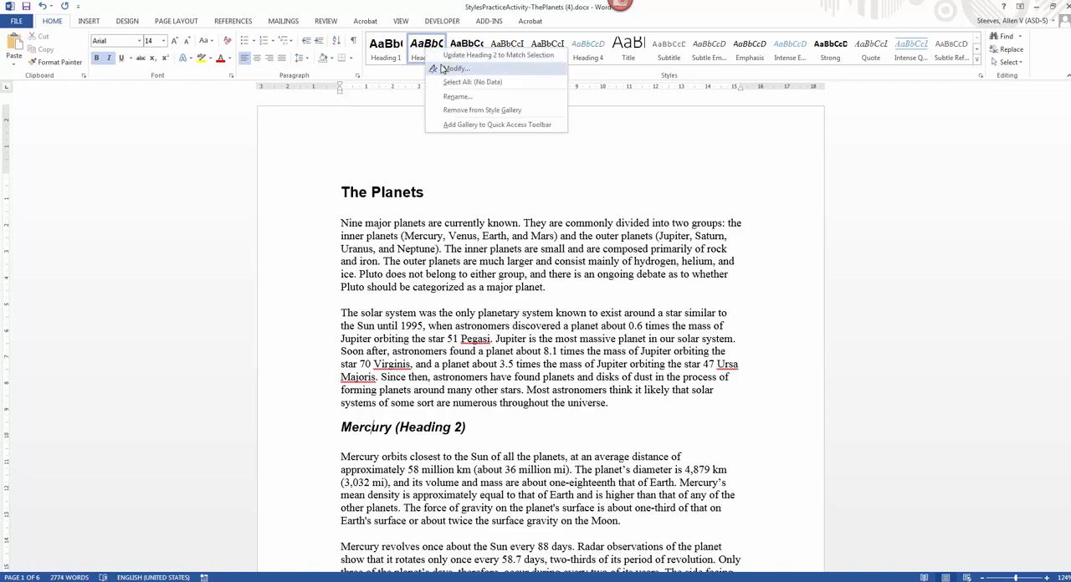
left_click(444, 68)
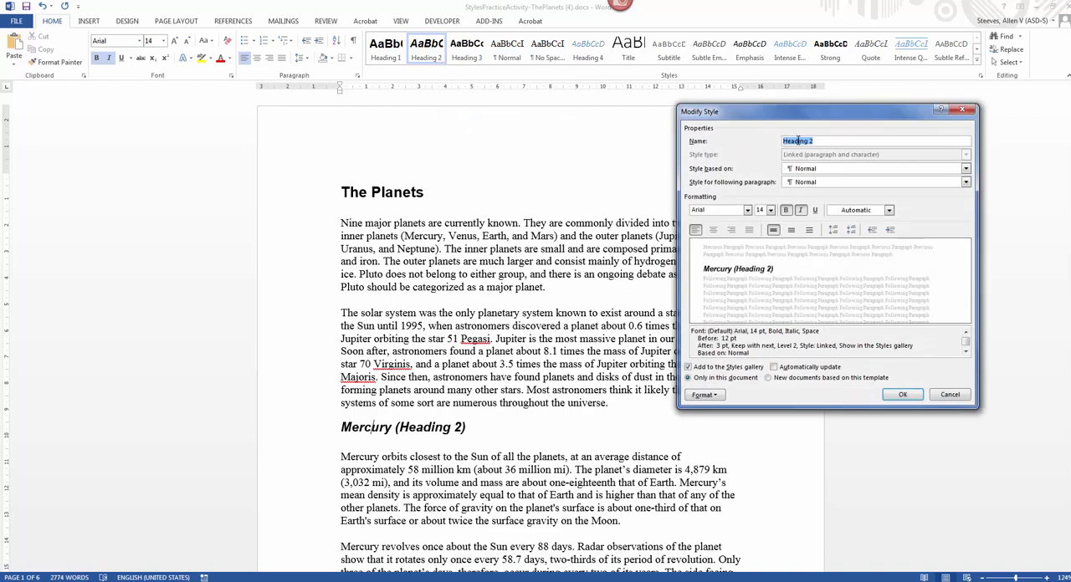
left_click(746, 210)
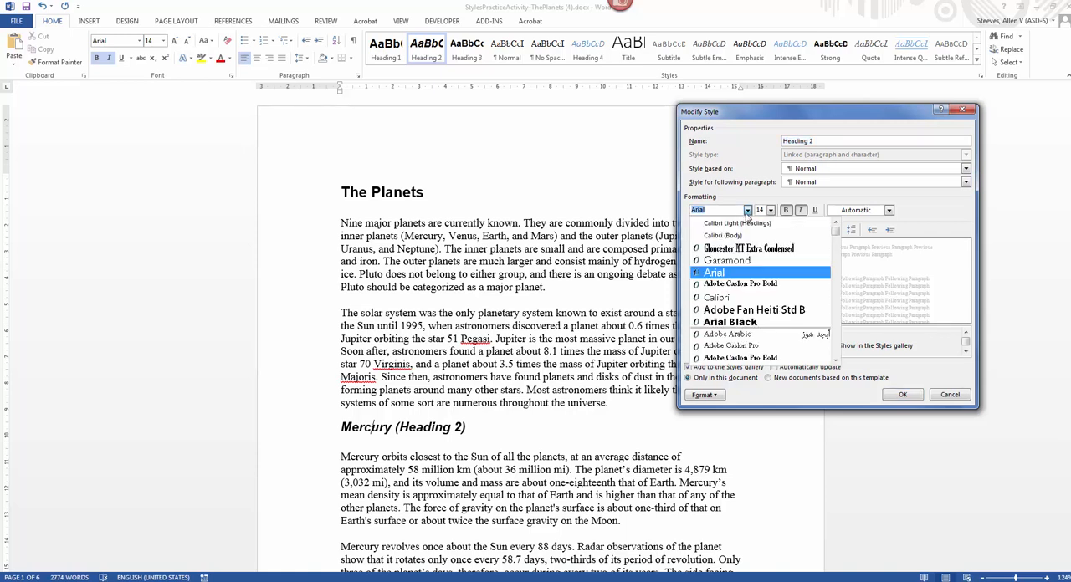
left_click(740, 260)
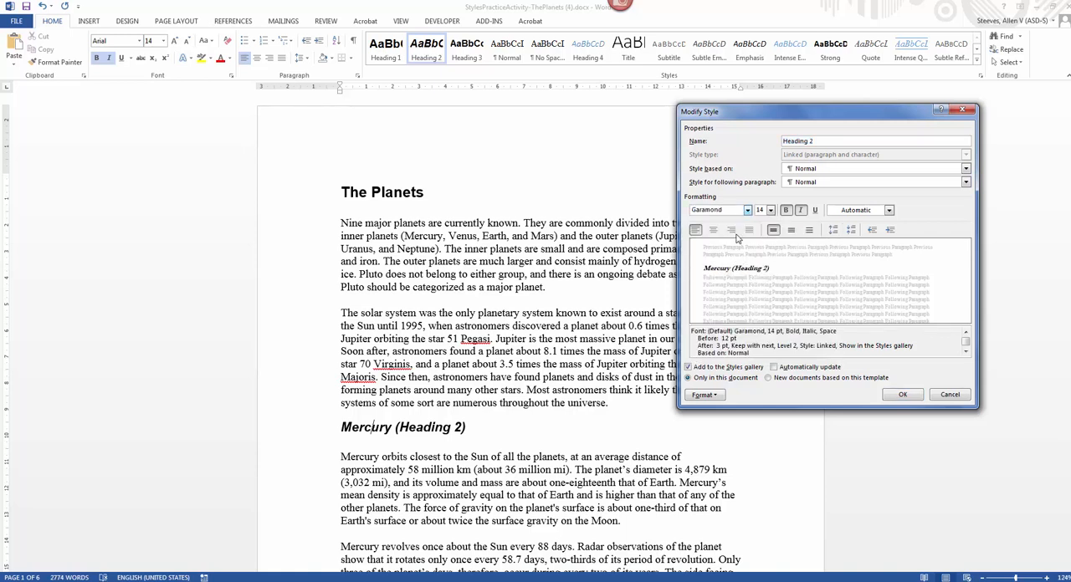
left_click(747, 210)
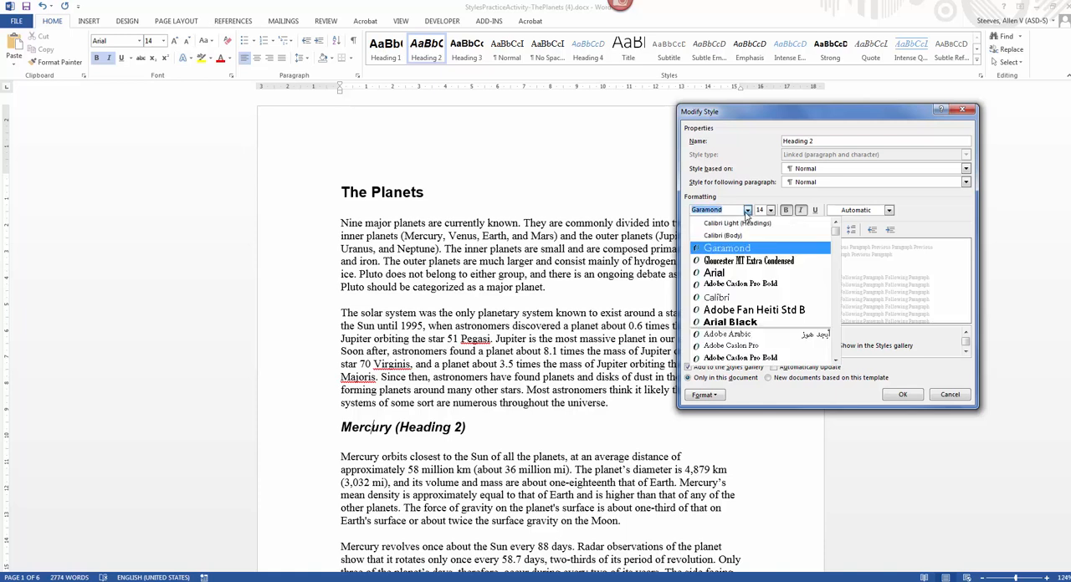
left_click(732, 299)
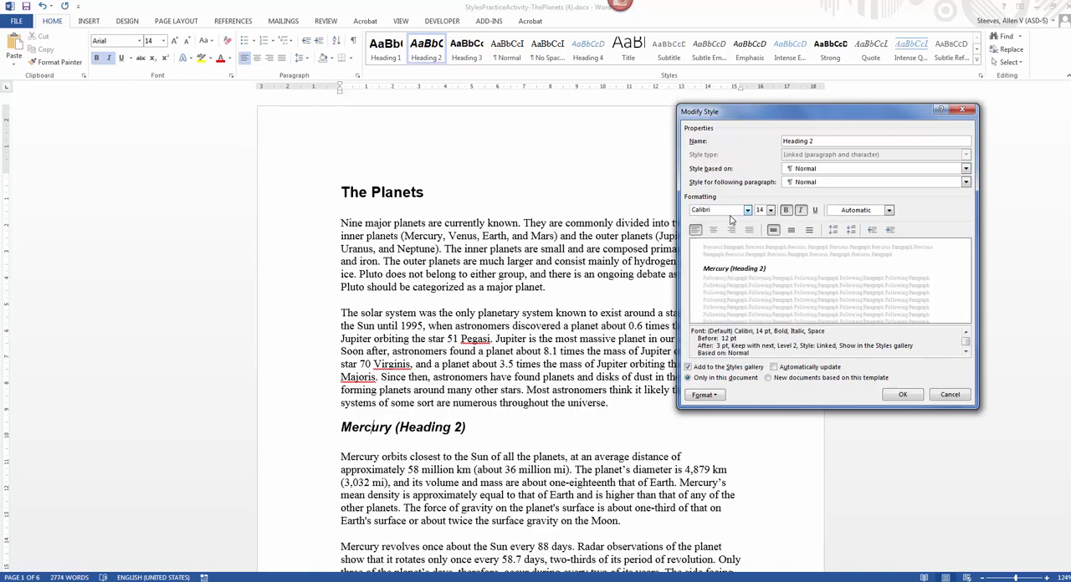
Step: Set the Heading 2 style's font size to 16 and turn off its italics
left_click(770, 210)
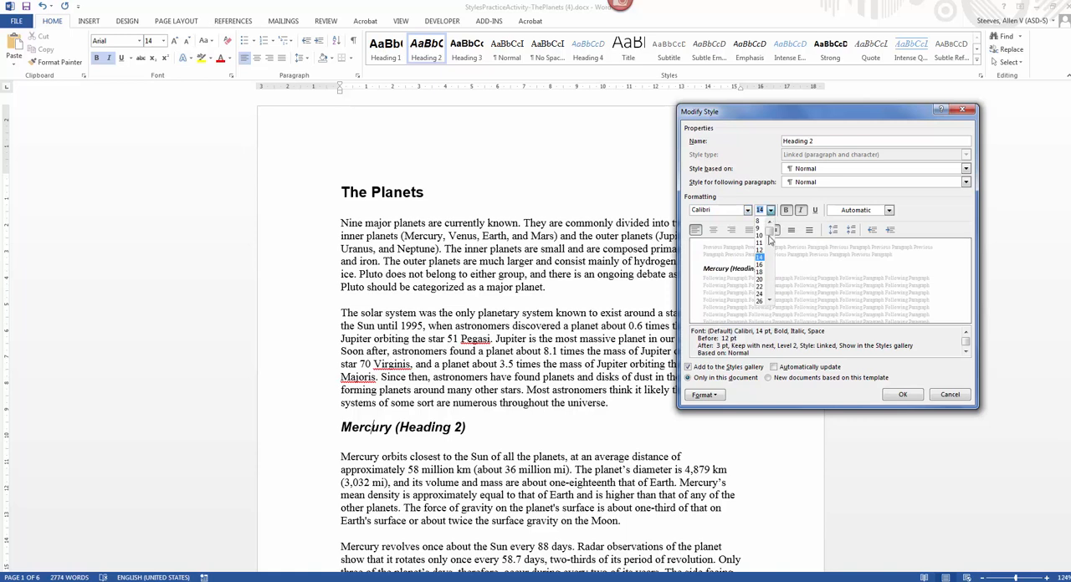
left_click(760, 265)
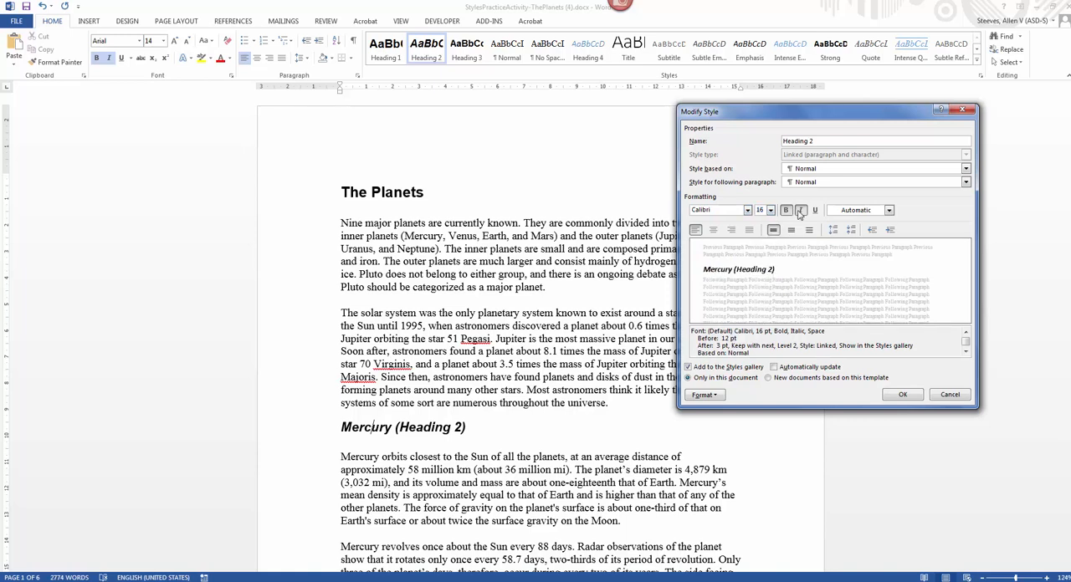
left_click(799, 210)
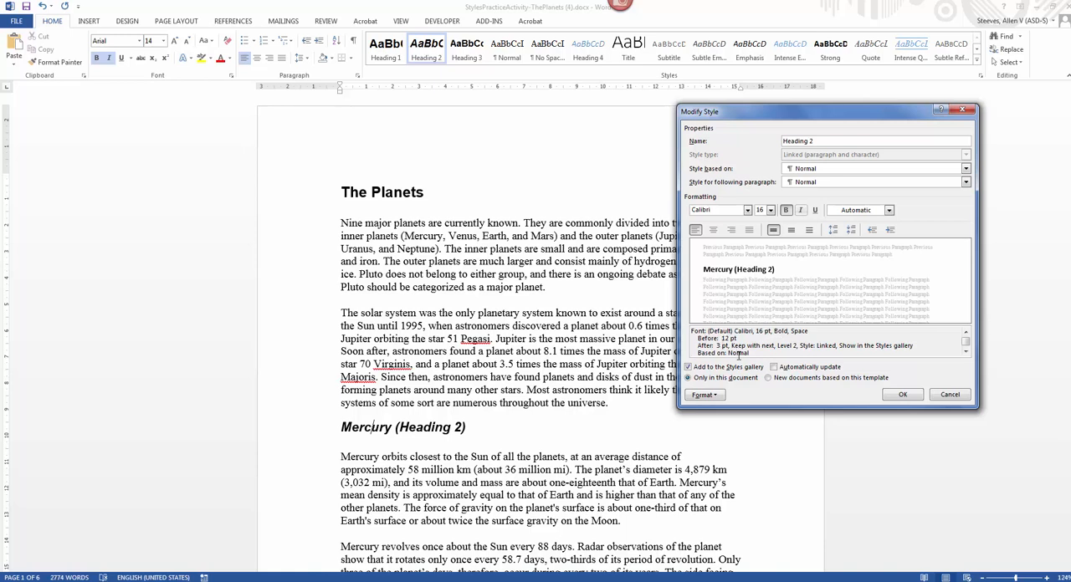
Step: Set the Heading 2 style's font color to the blue Accent 1 shade in its font settings and save the style changes
left_click(703, 395)
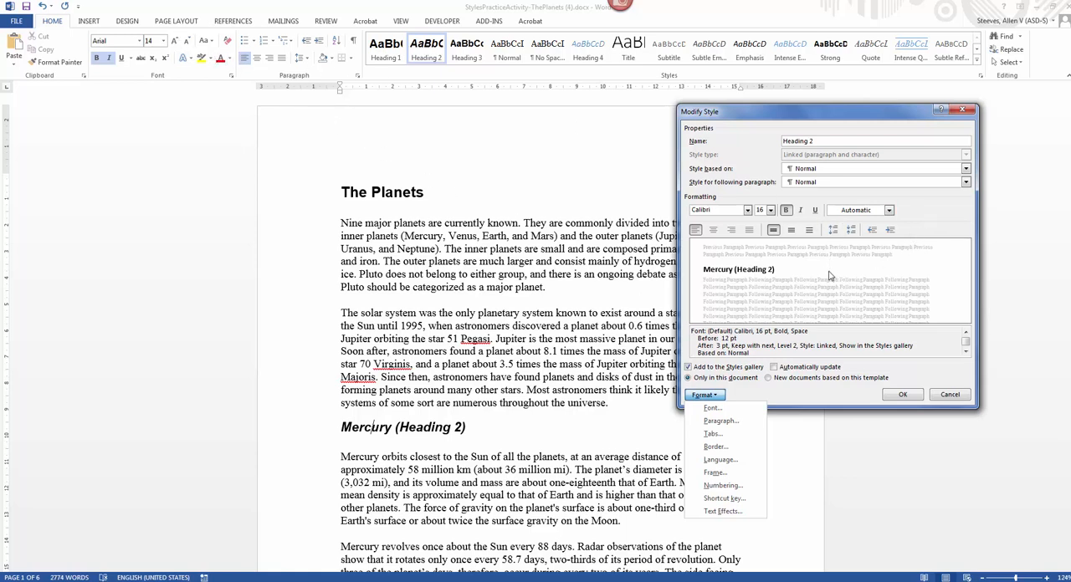
left_click(712, 408)
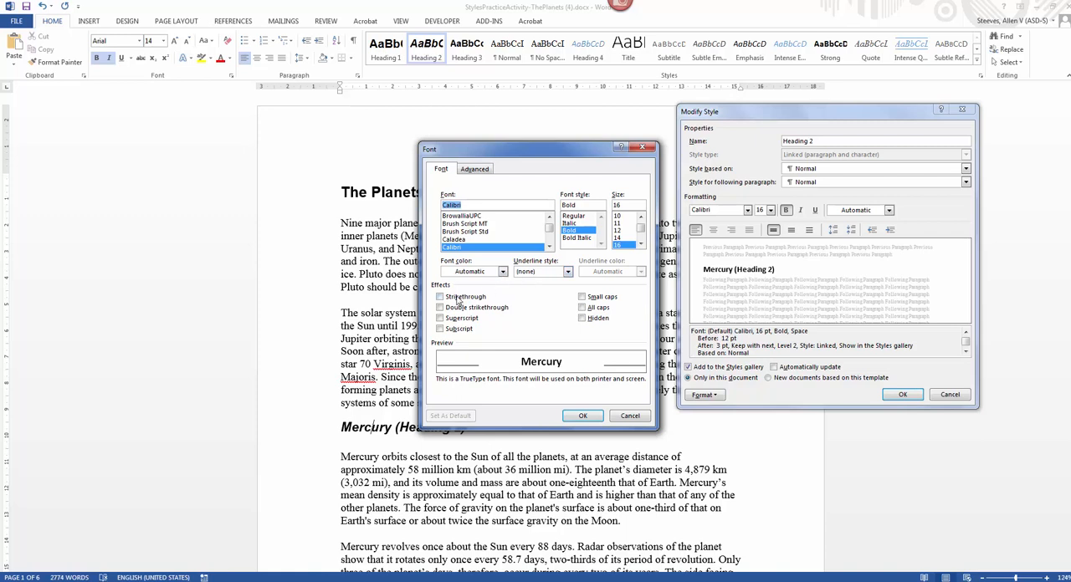
left_click(492, 273)
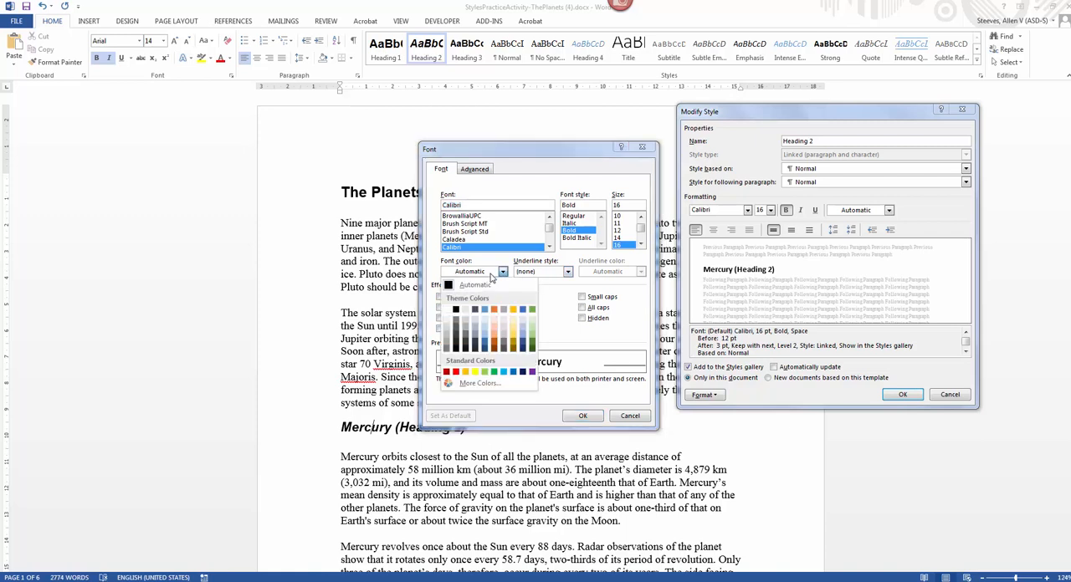
left_click(486, 346)
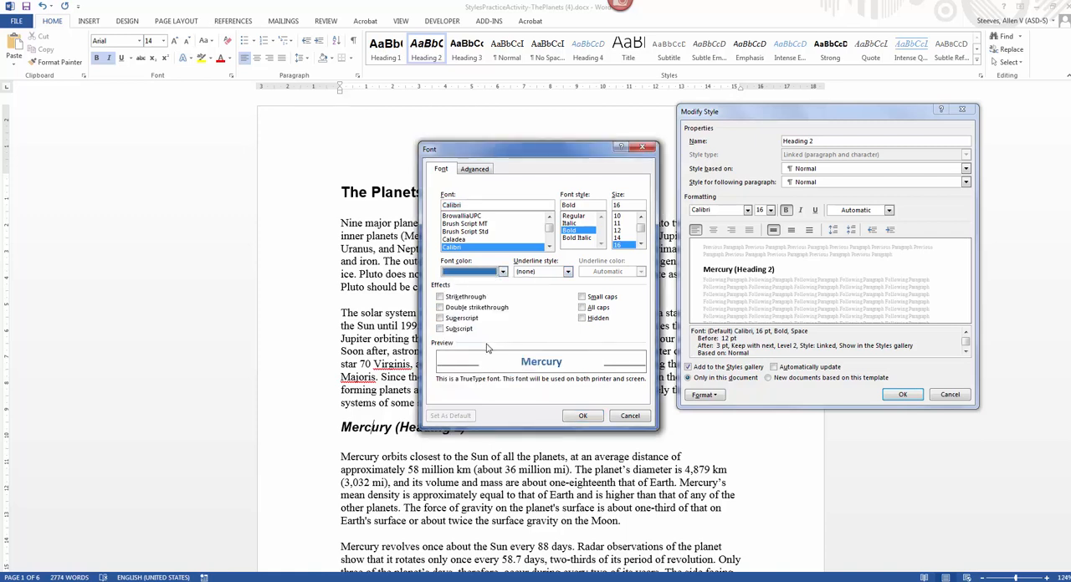
left_click(583, 418)
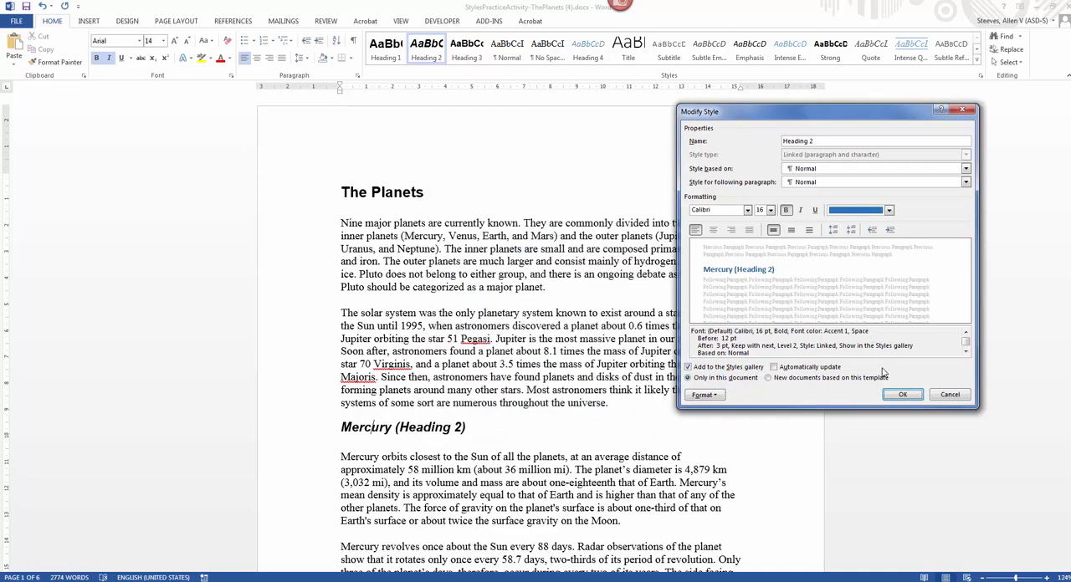
left_click(909, 397)
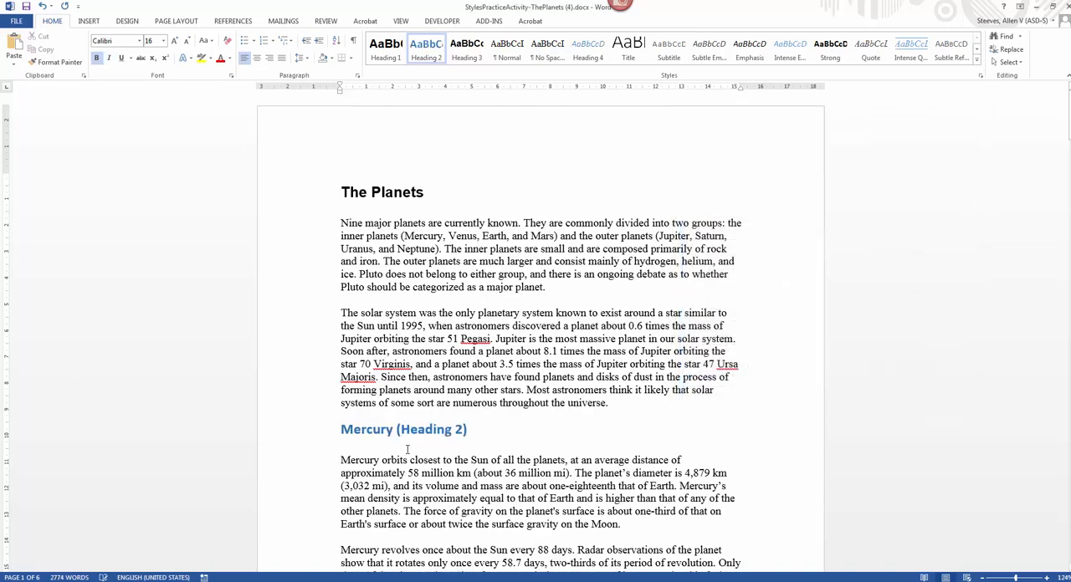
Step: Check the modified Heading 2 formatting on the Venus and Earth headings and look at the Moon heading
scroll(397, 430, "down", 12)
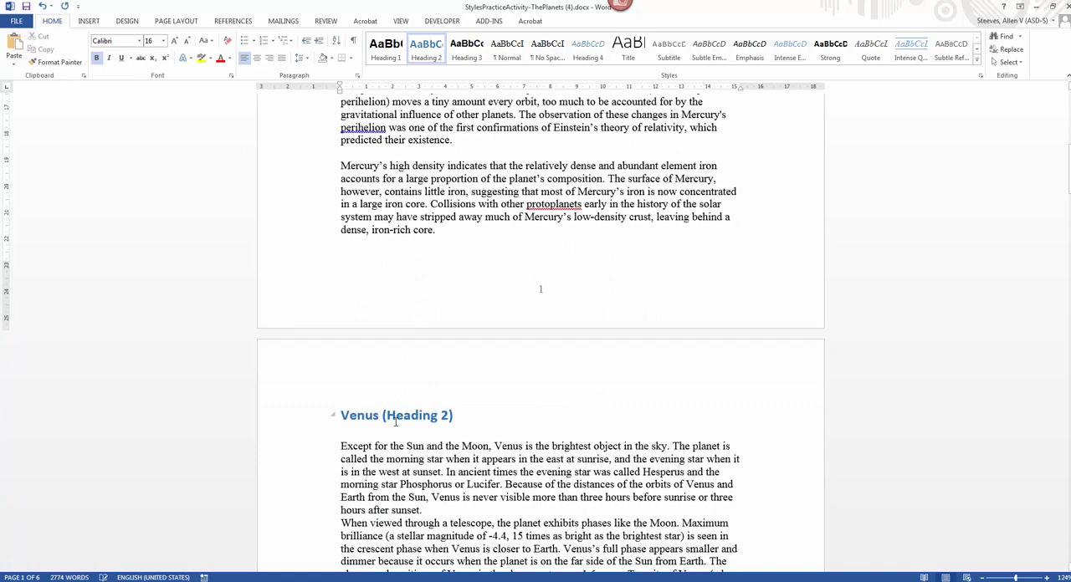
left_click(396, 417)
scroll(396, 423, "down", 5)
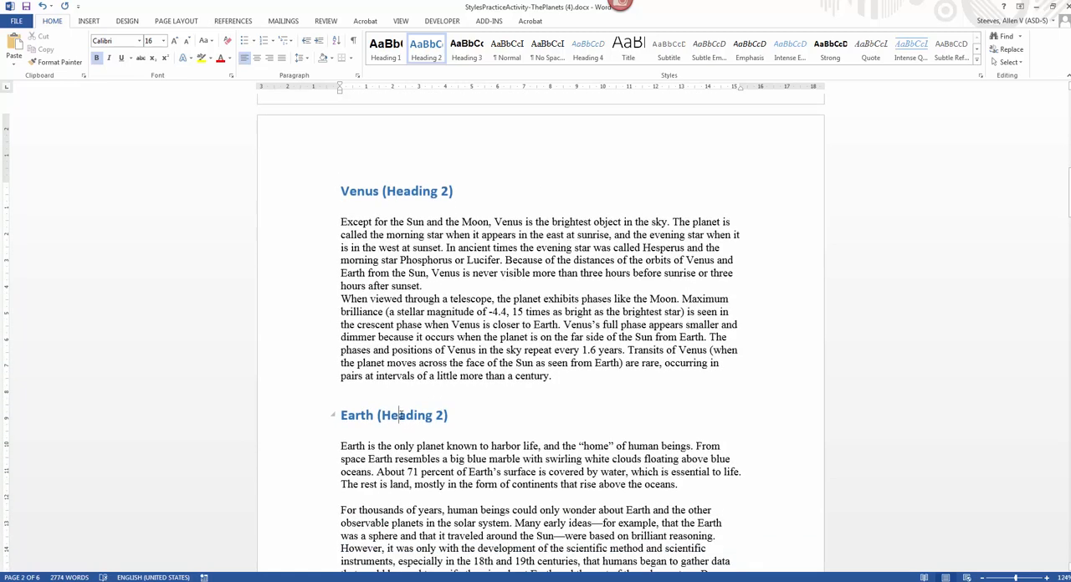
scroll(354, 395, "down", 1)
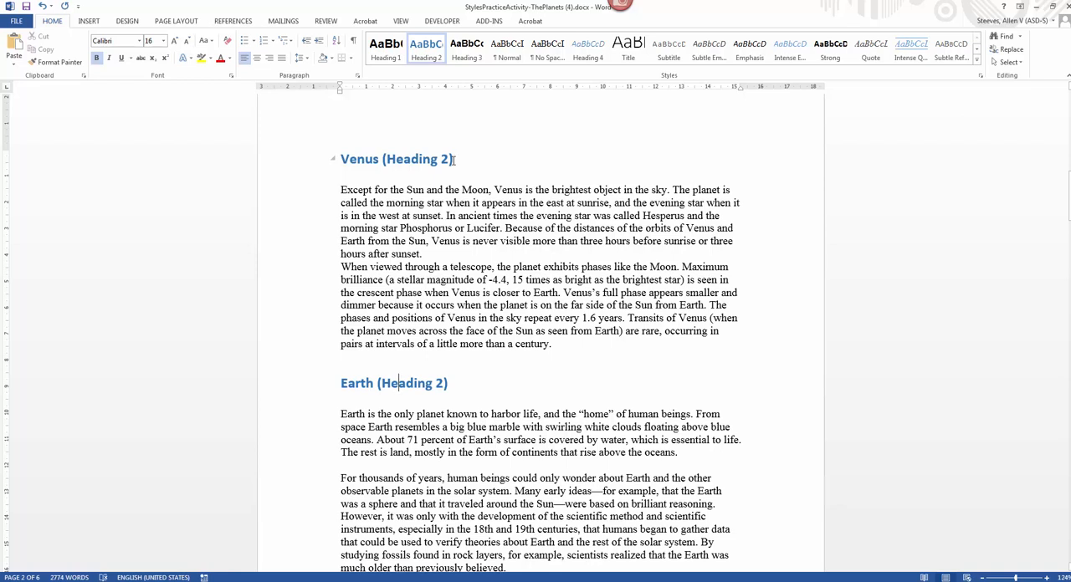
scroll(455, 159, "down", 5)
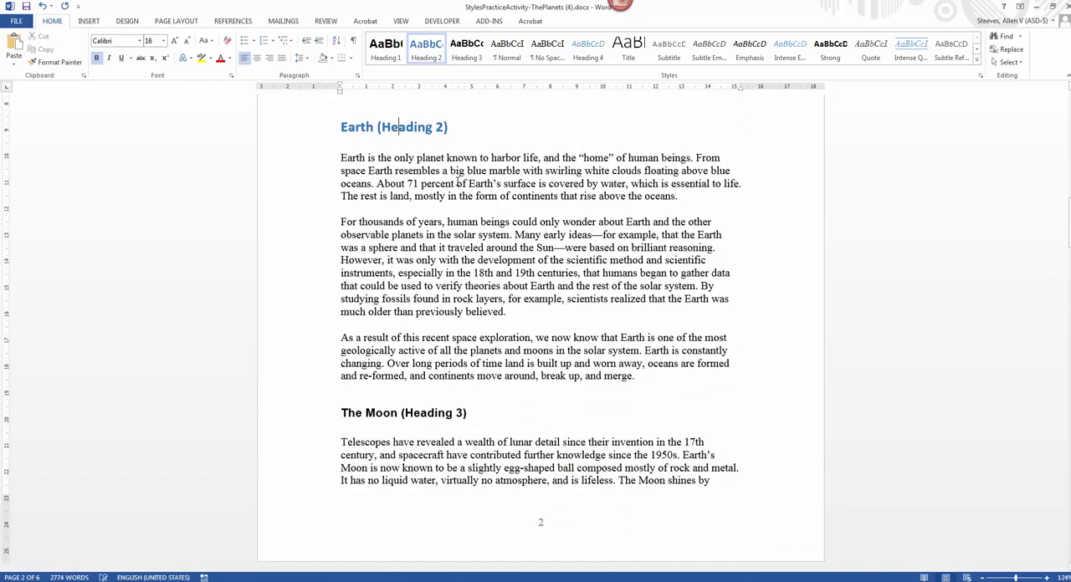
Step: Apply the Heading 2 style to the Mars heading below the Moon section
scroll(459, 179, "down", 10)
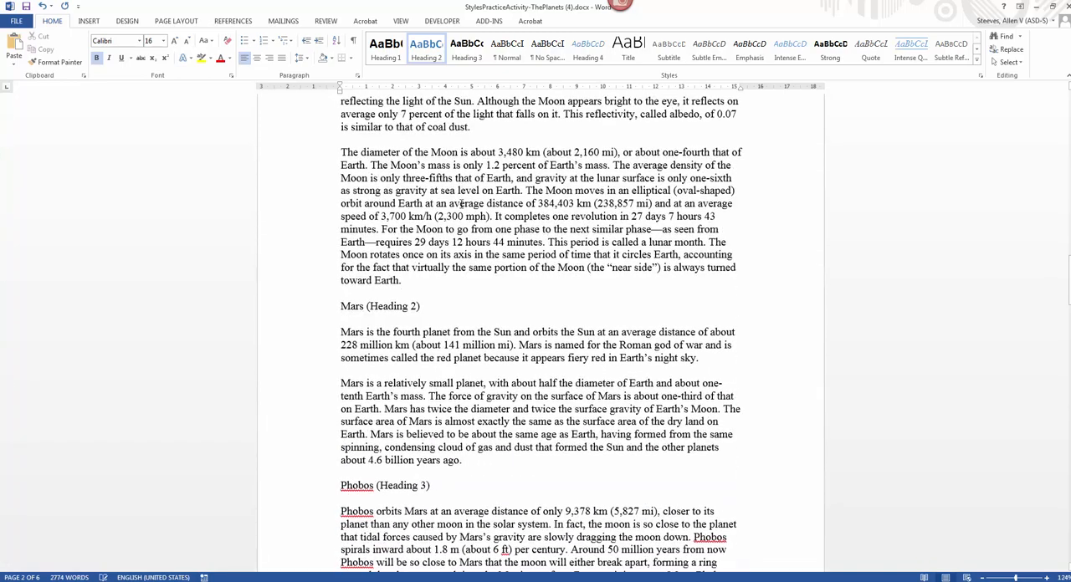
scroll(436, 236, "down", 1)
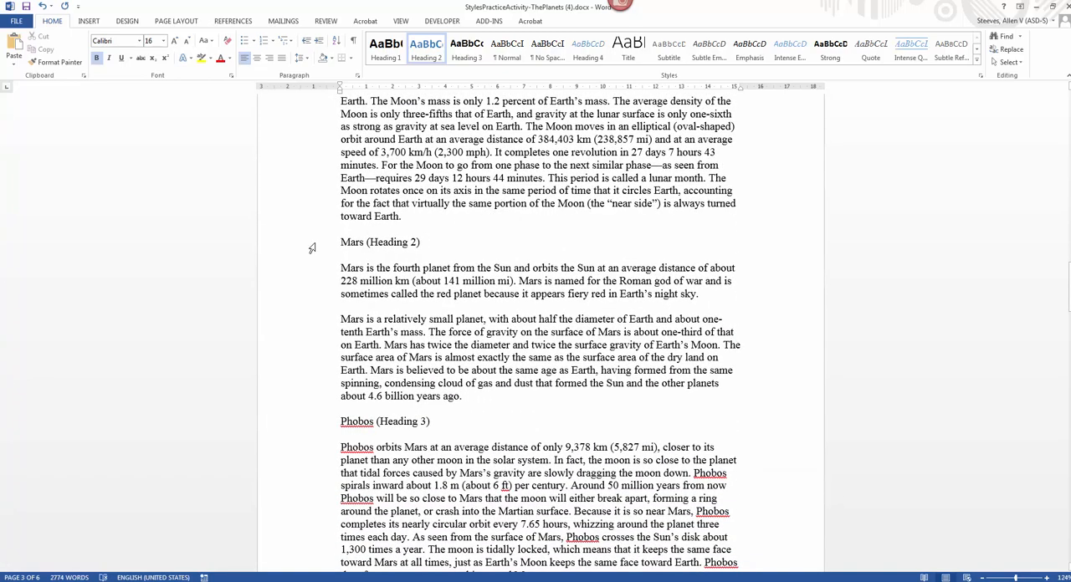
left_click(351, 241)
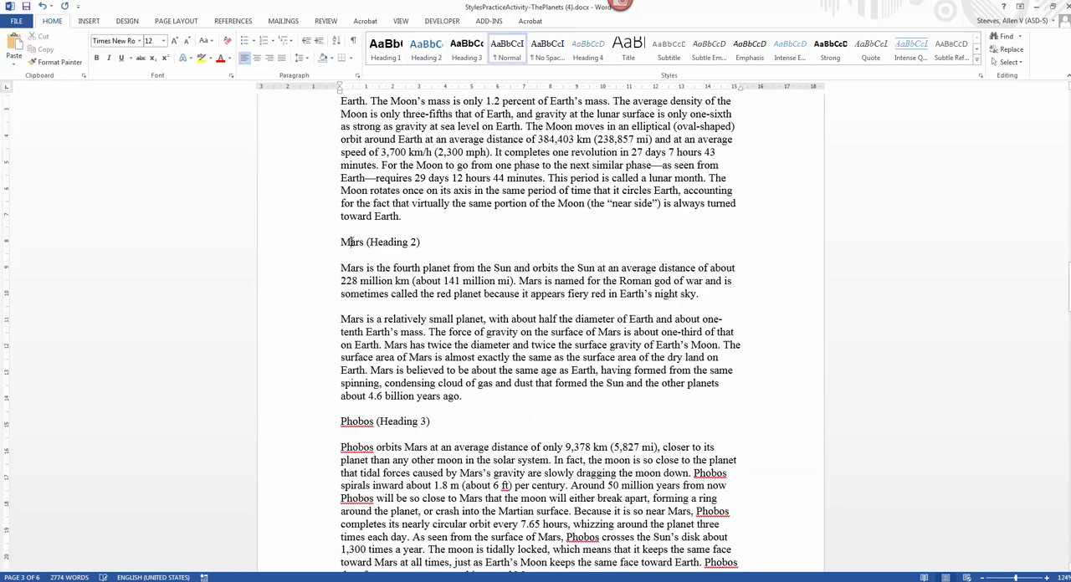
left_click(427, 52)
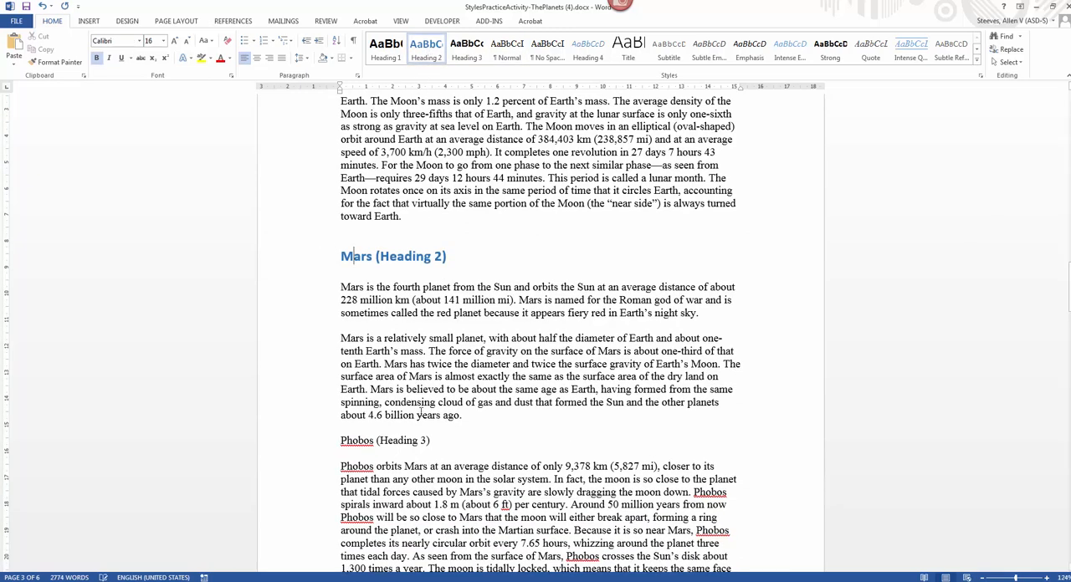
Step: Apply the Heading 2 style to the Jupiter heading that follows the Deimos paragraph
scroll(399, 395, "down", 2)
scroll(399, 395, "down", 8)
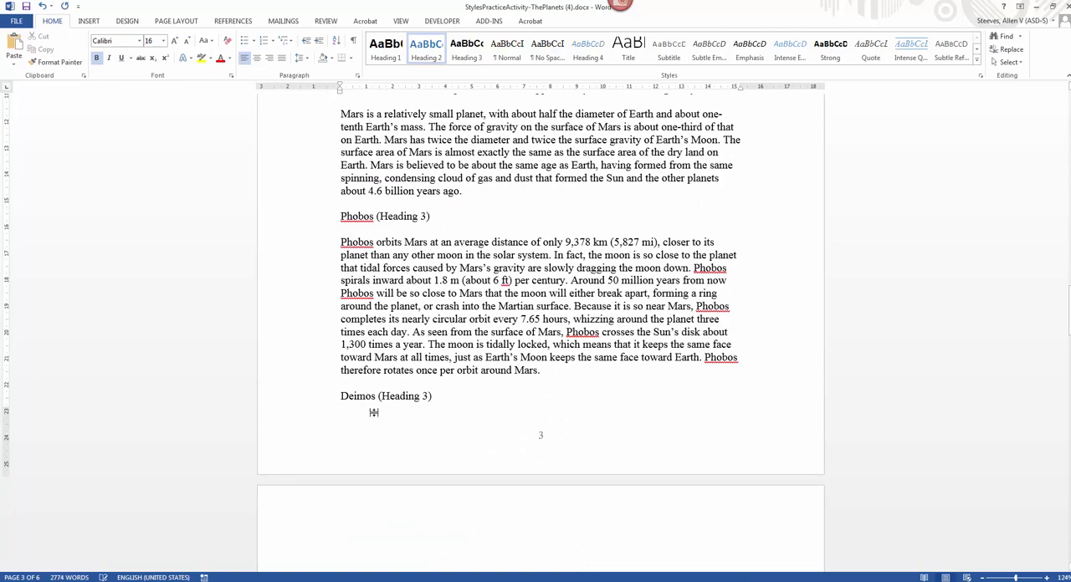
left_click(369, 372)
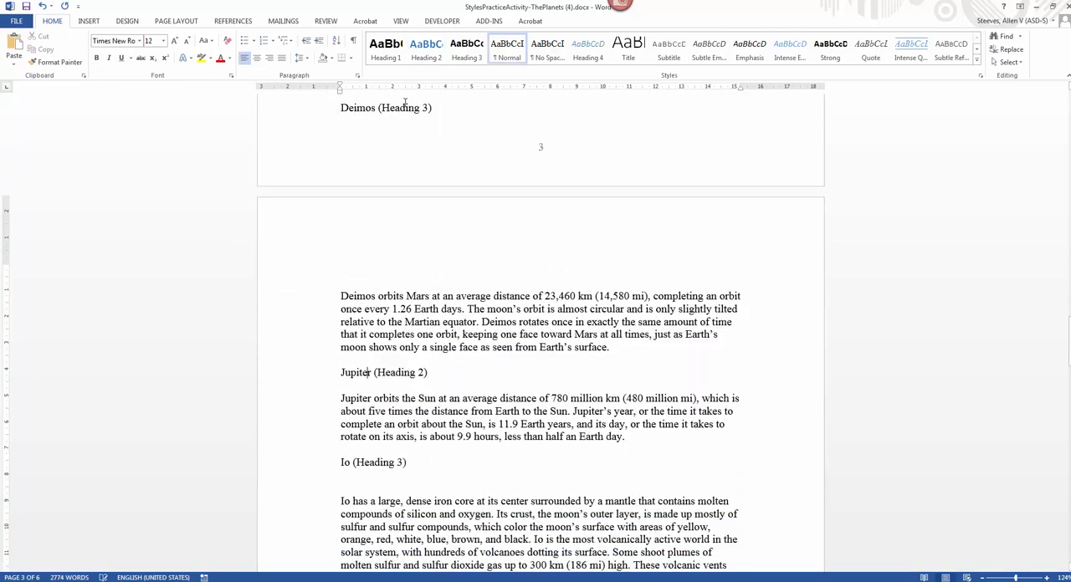
left_click(414, 63)
Step: Apply the Heading 2 style to the Saturn heading after the Callisto section
scroll(447, 452, "down", 3)
scroll(446, 453, "down", 3)
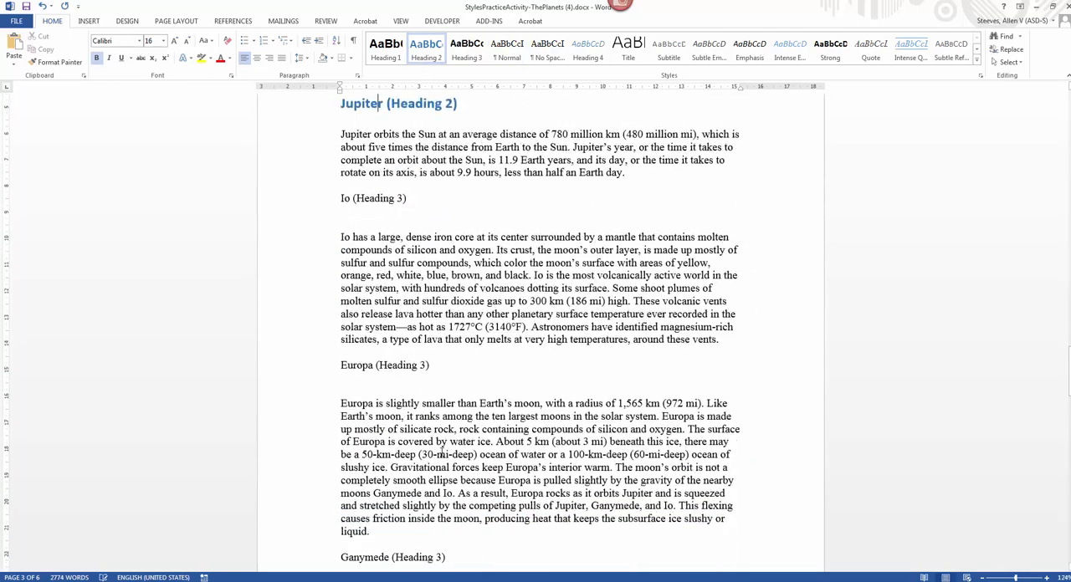
scroll(399, 360, "down", 10)
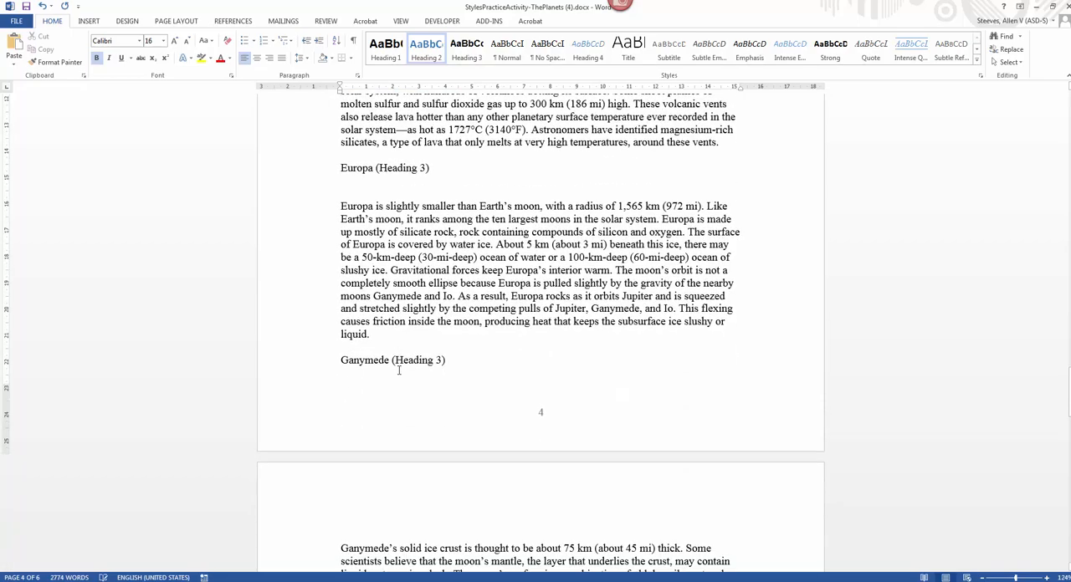
scroll(401, 381, "down", 6)
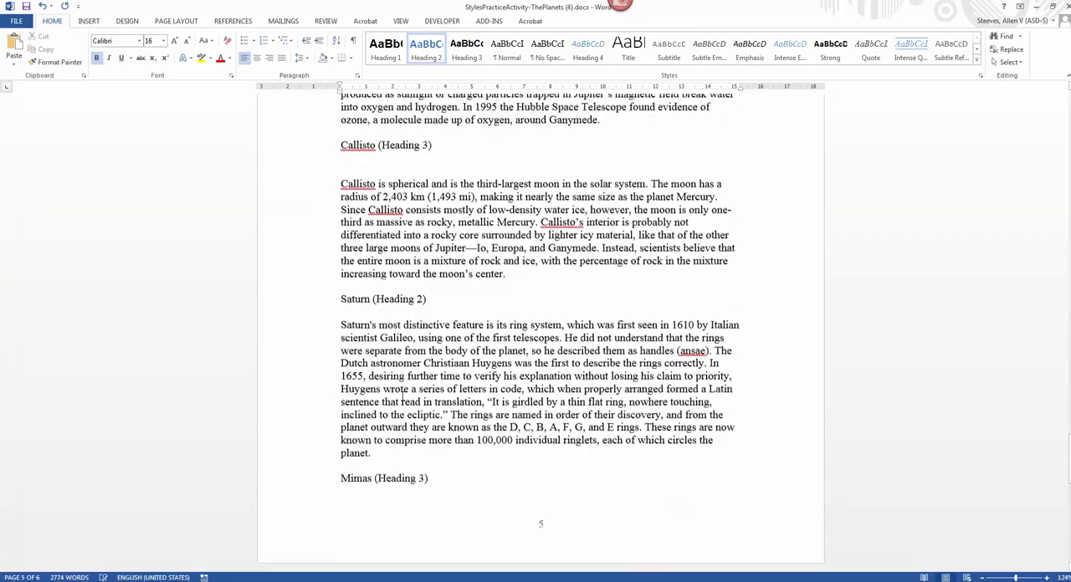
left_click(376, 292)
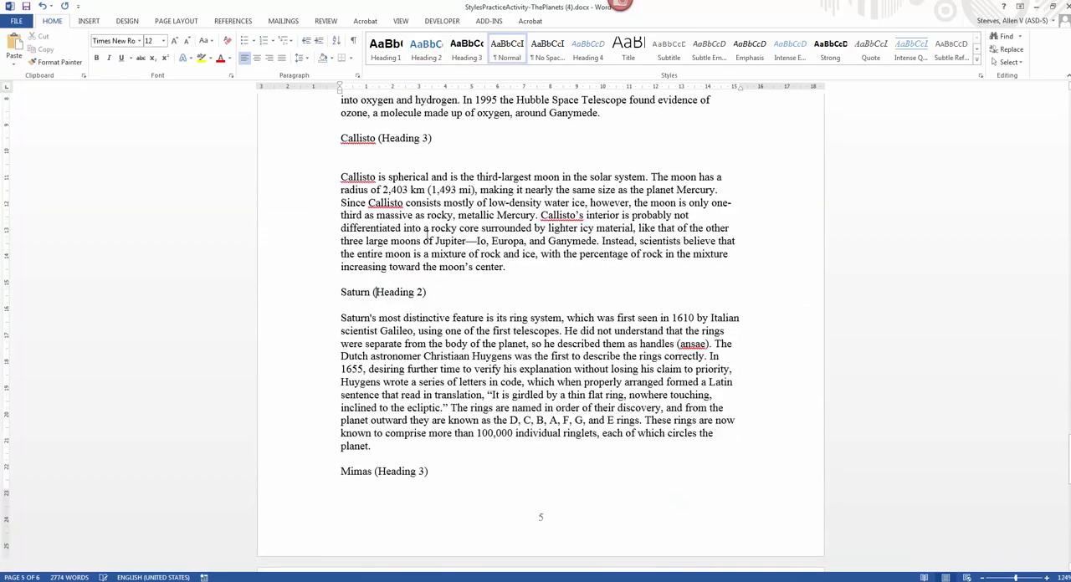
left_click(426, 50)
Step: Check the rest of the document for planet headings, then return to the Mars section and apply the Heading 3 style to the Phobos heading
scroll(473, 314, "down", 10)
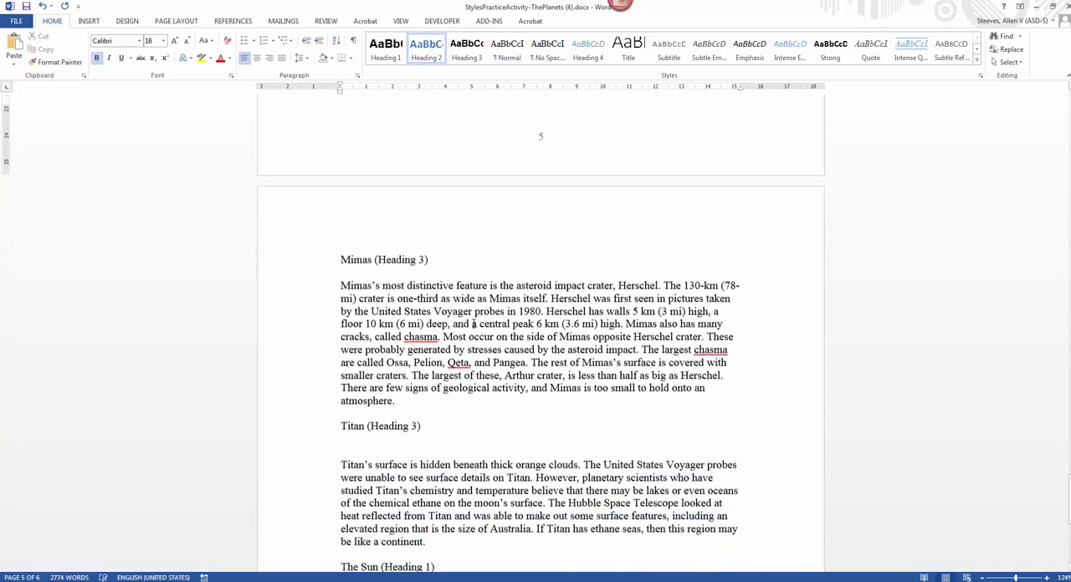
scroll(473, 325, "down", 1)
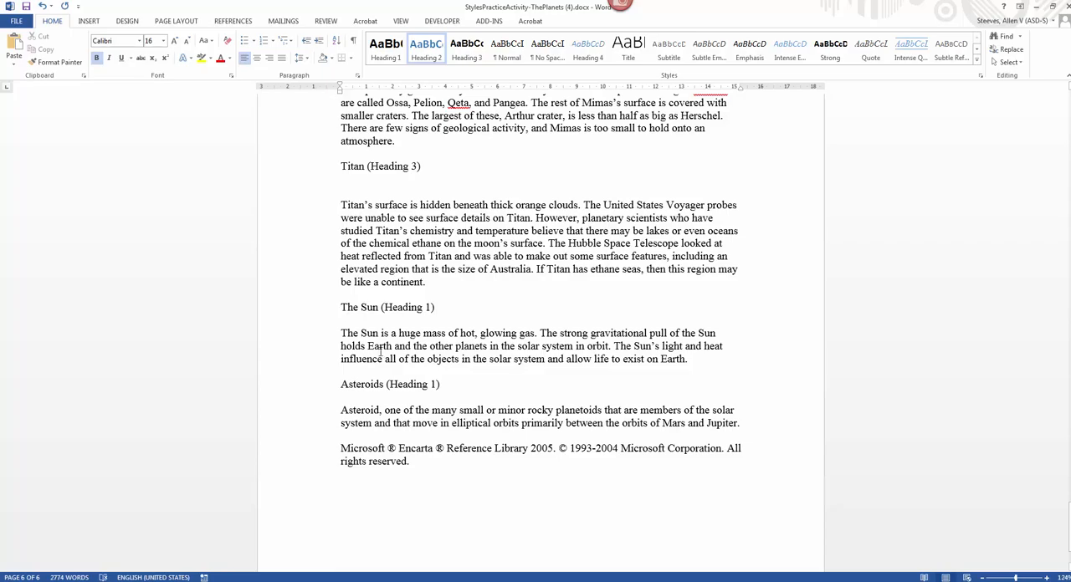
scroll(389, 386, "down", 2)
scroll(392, 386, "up", 9)
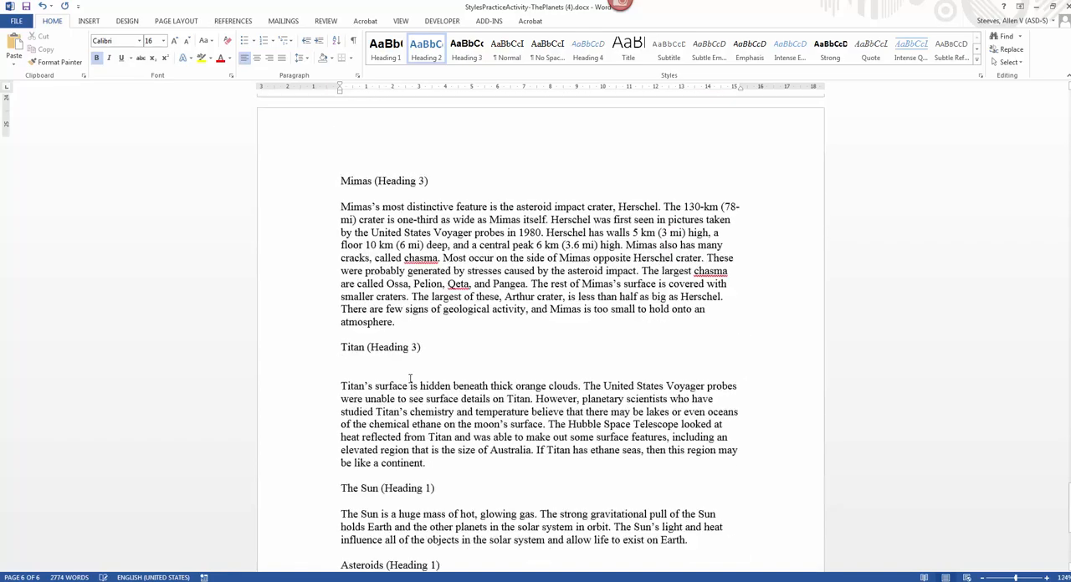
scroll(425, 371, "up", 20)
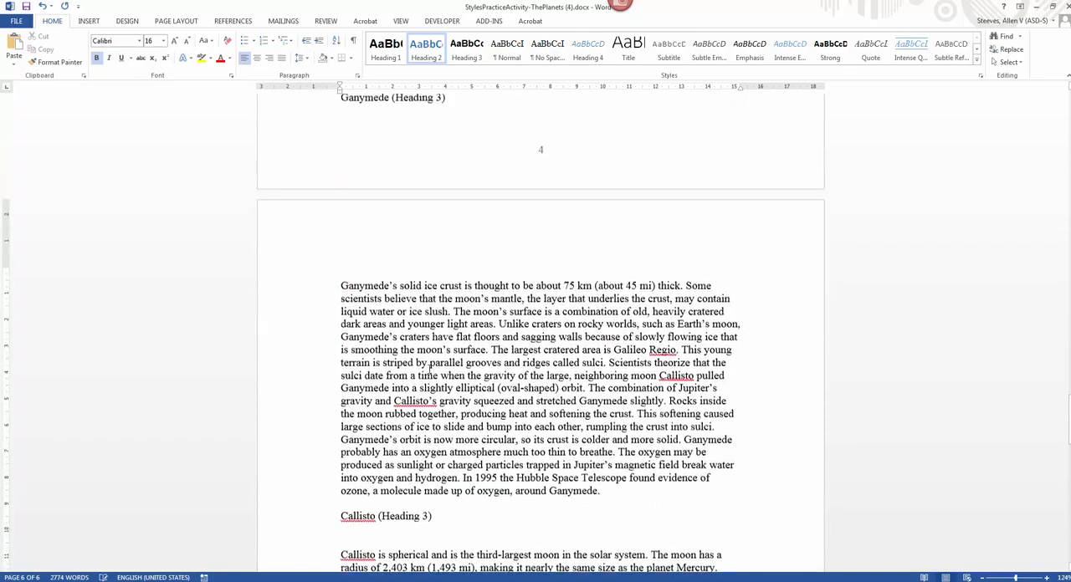
scroll(429, 369, "up", 15)
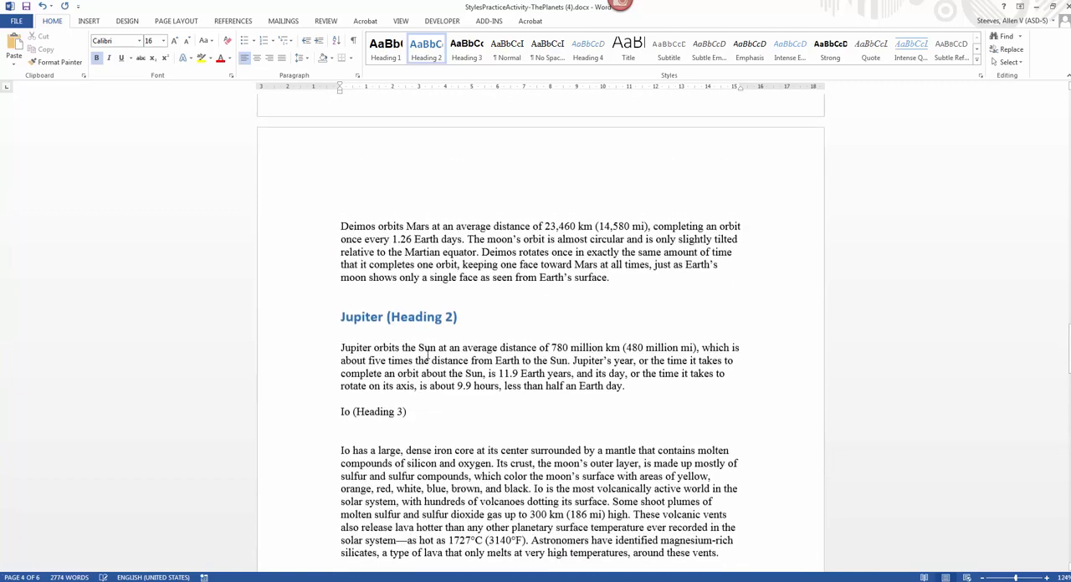
left_click(376, 315)
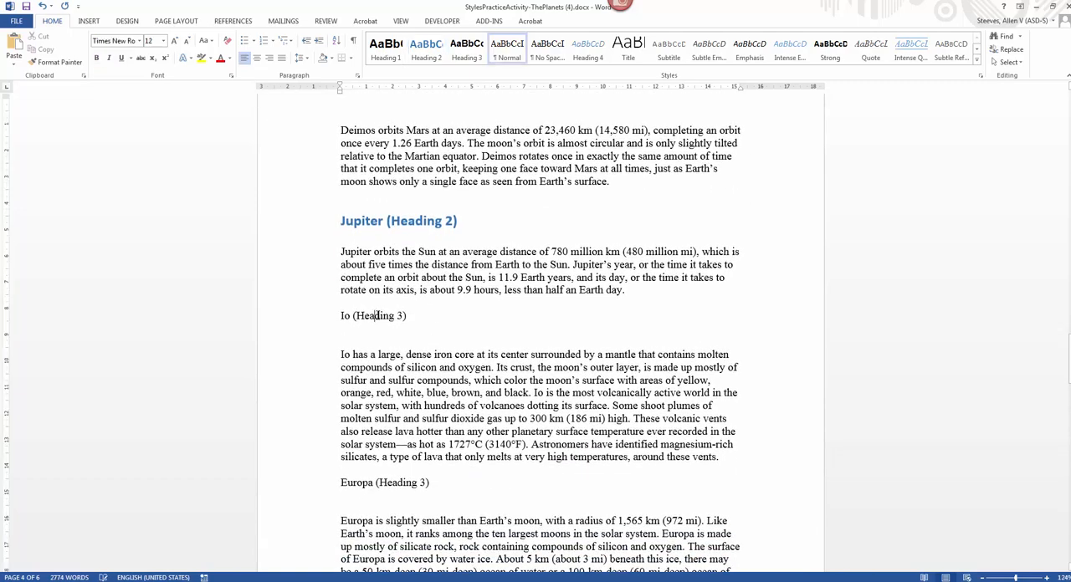
scroll(376, 316, "up", 15)
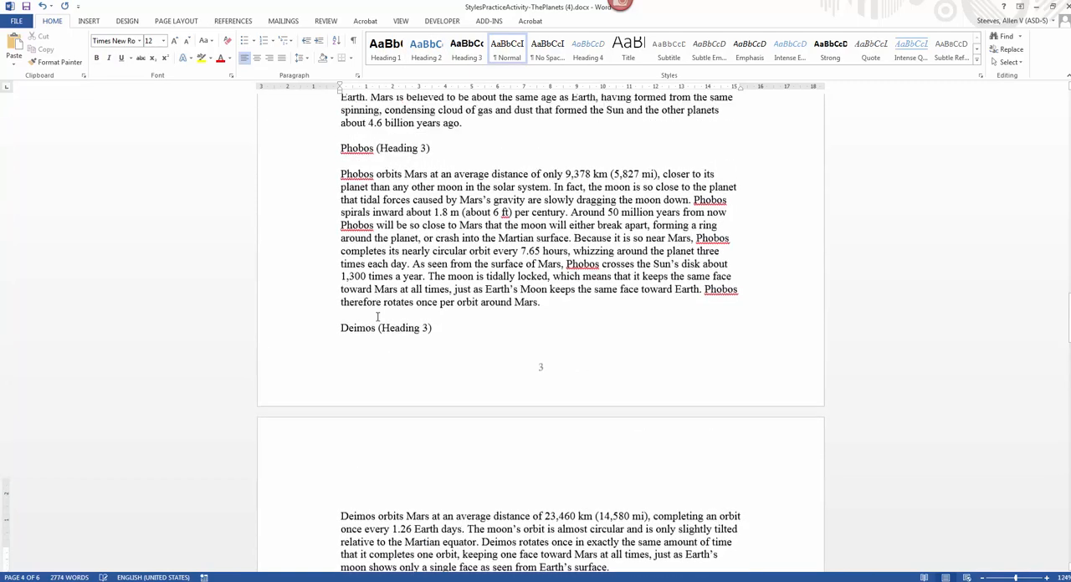
scroll(378, 319, "up", 1)
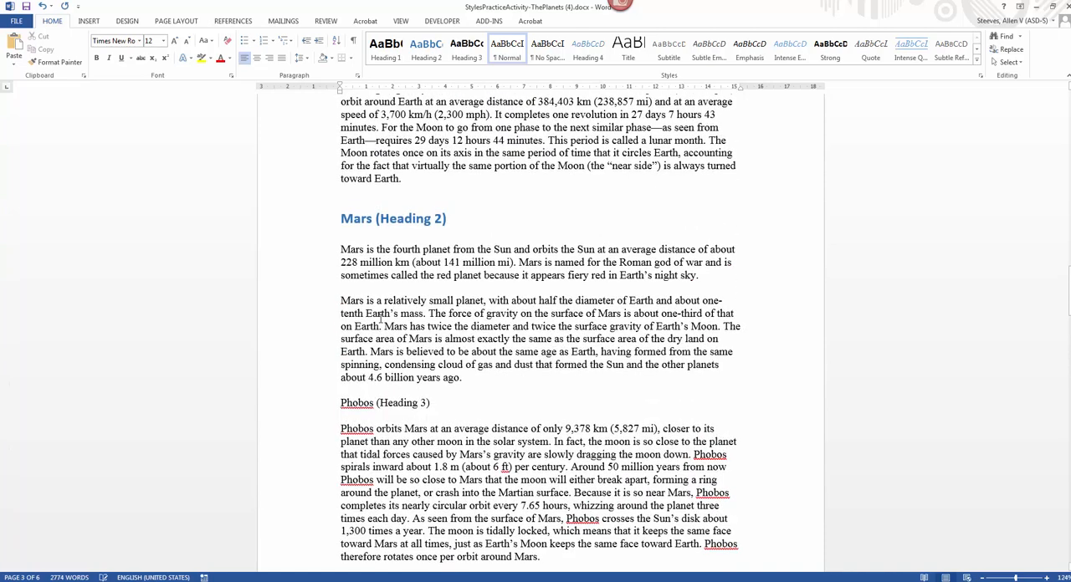
left_click(368, 402)
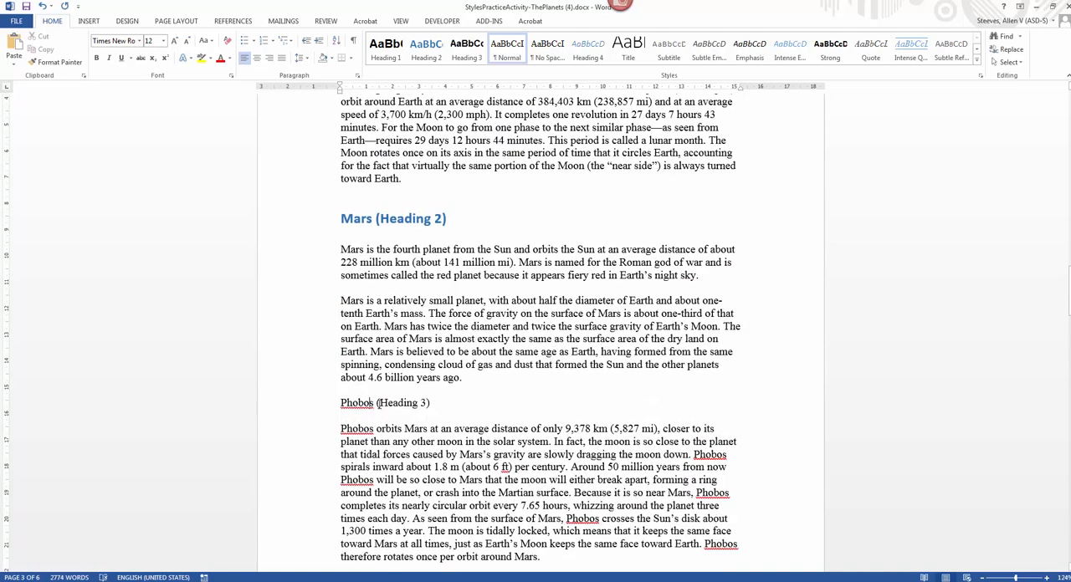
left_click(466, 52)
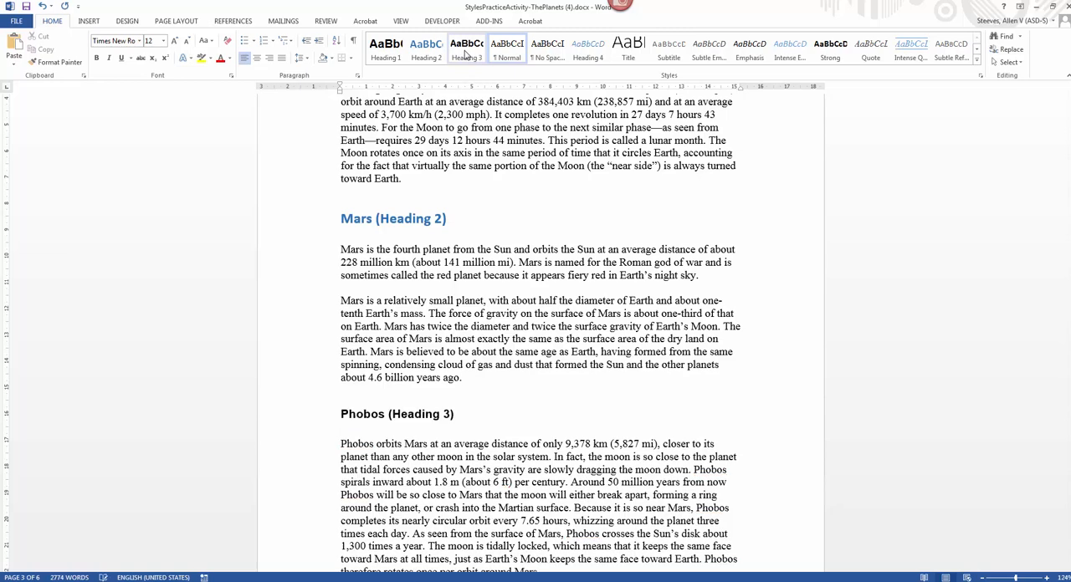
Step: Apply the Heading 3 style to the Deimos heading above the Jupiter section
scroll(483, 437, "down", 9)
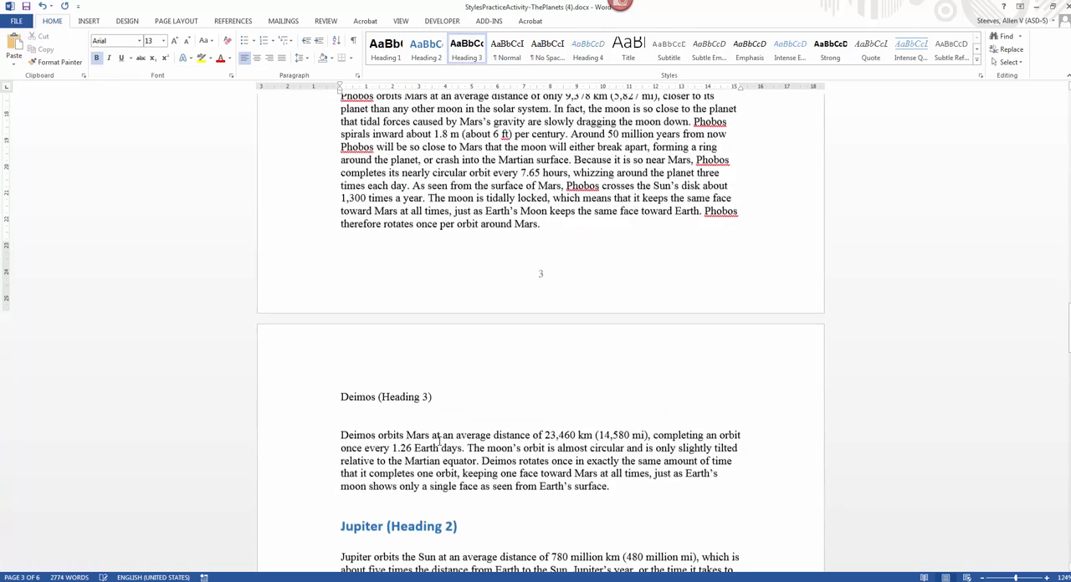
left_click(364, 395)
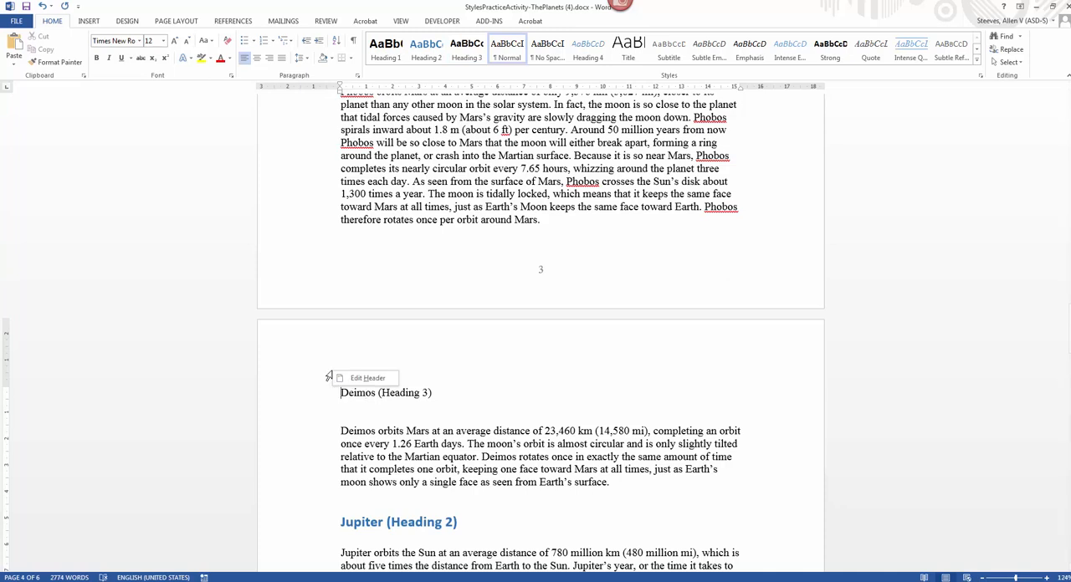
right_click(368, 393)
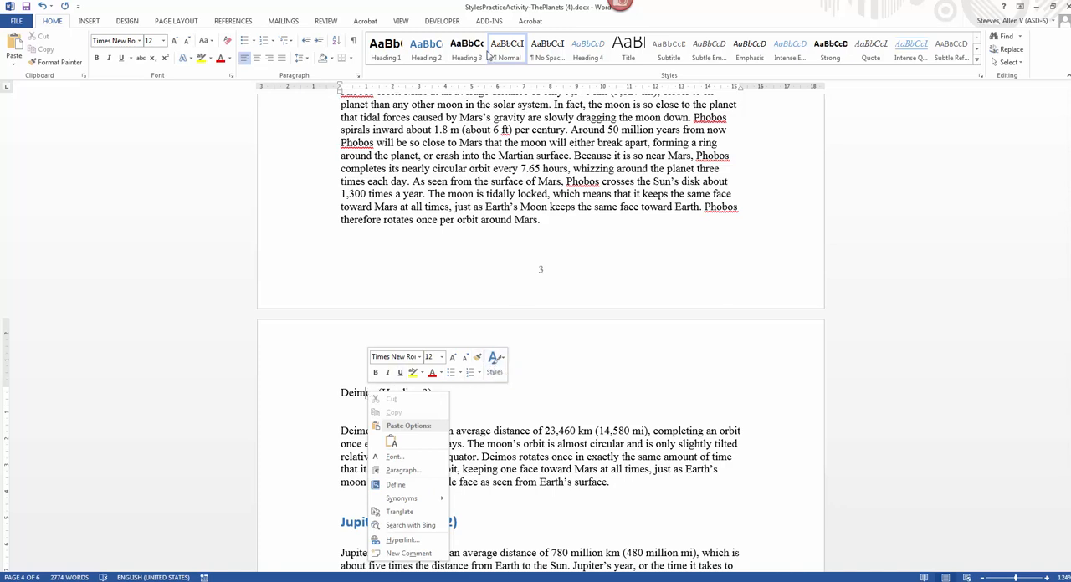
left_click(494, 370)
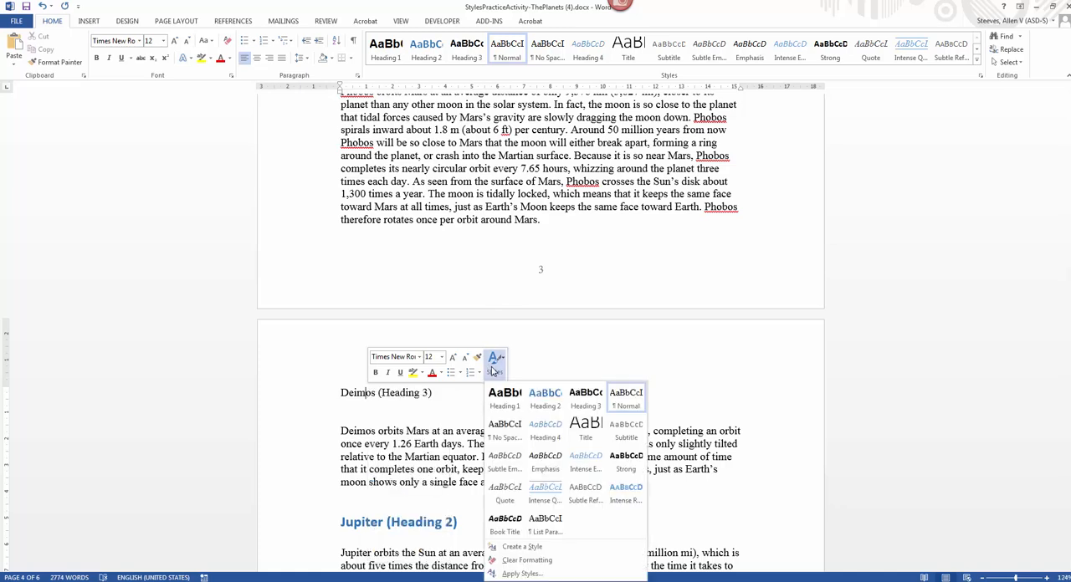
left_click(585, 398)
Step: Apply the Heading 3 style to the Io heading in the Jupiter section
scroll(552, 418, "down", 3)
scroll(552, 418, "down", 3)
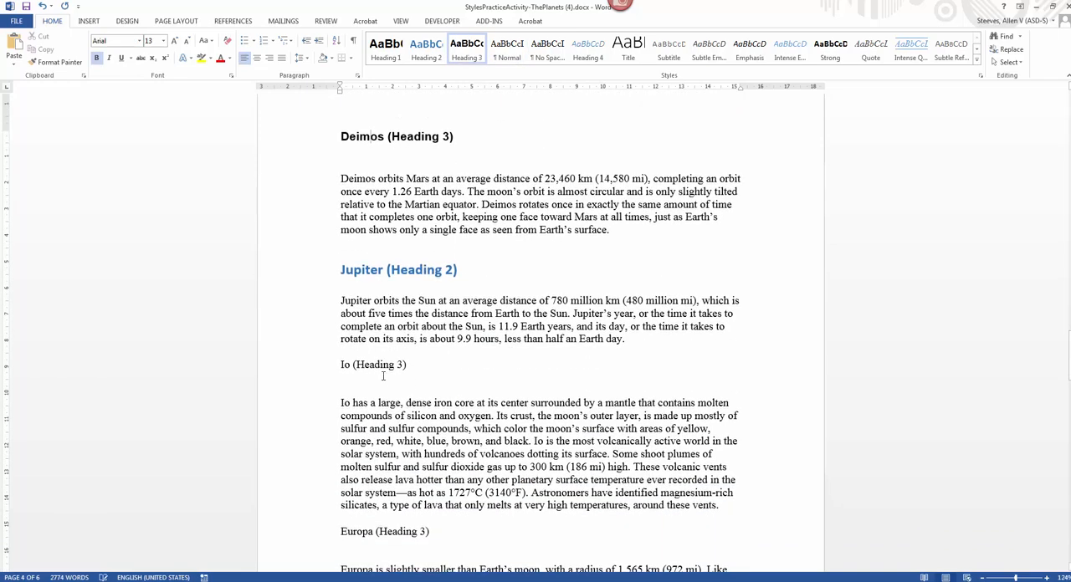
left_click(382, 375)
right_click(380, 366)
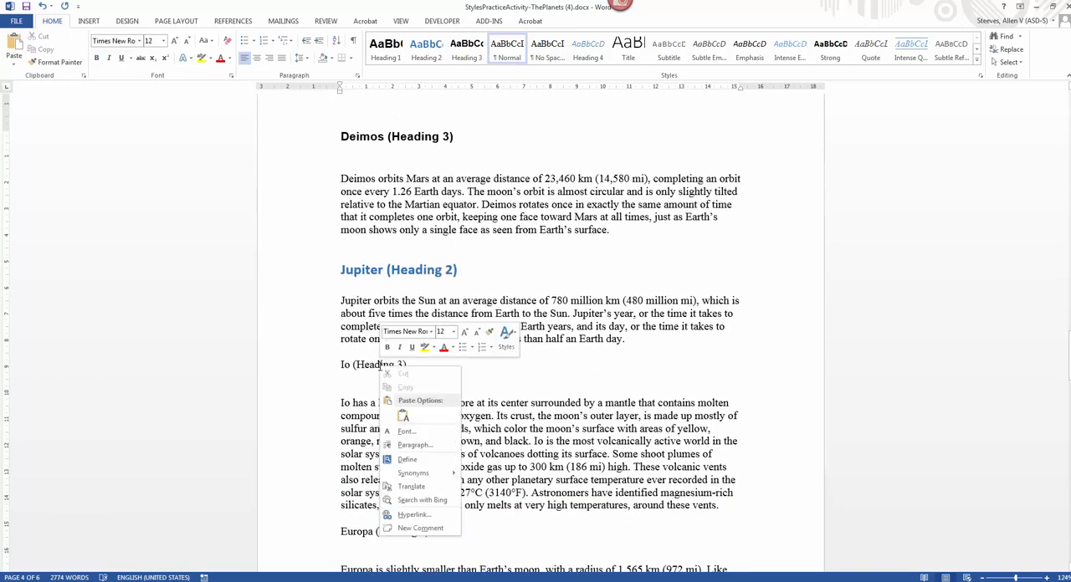
left_click(506, 336)
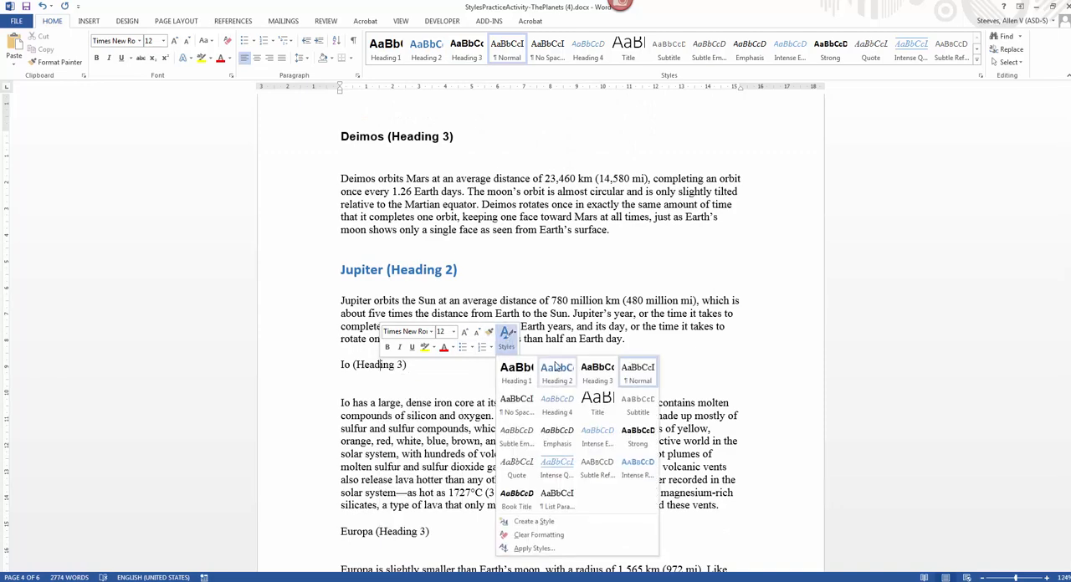
left_click(598, 370)
Step: Apply the Heading 3 style to the Europa heading below the Io paragraph
scroll(588, 377, "down", 4)
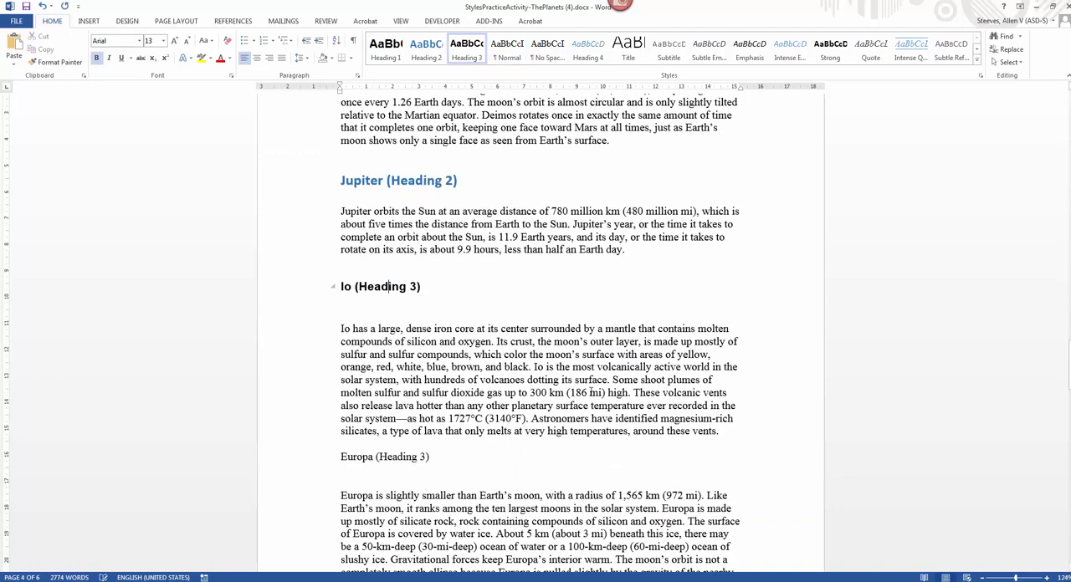
left_click(400, 354)
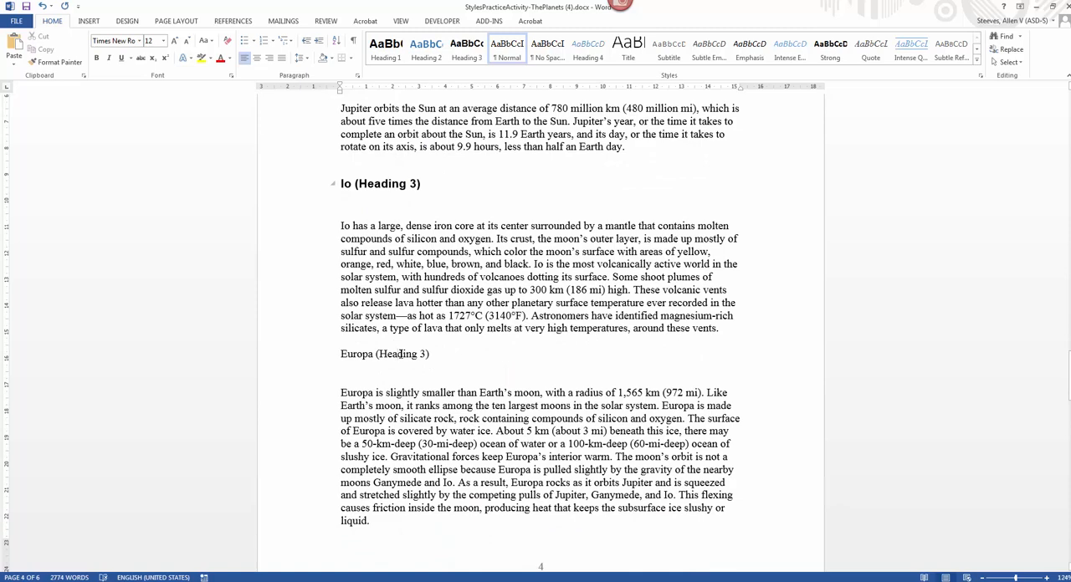
right_click(400, 354)
left_click(527, 325)
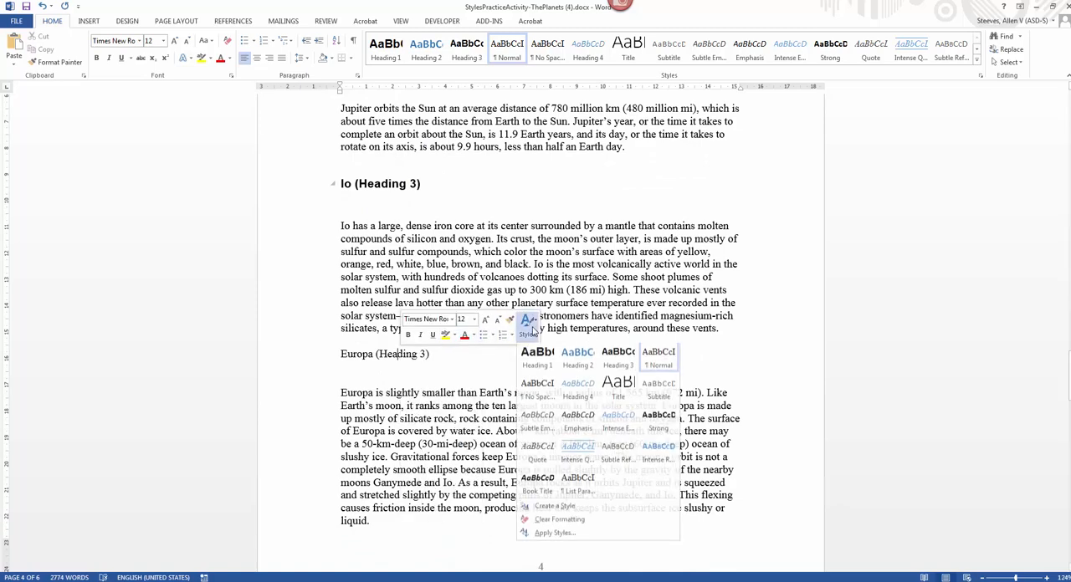
left_click(609, 361)
Step: Apply the Heading 3 style to the Ganymede heading after the Europa paragraph
scroll(600, 454, "down", 8)
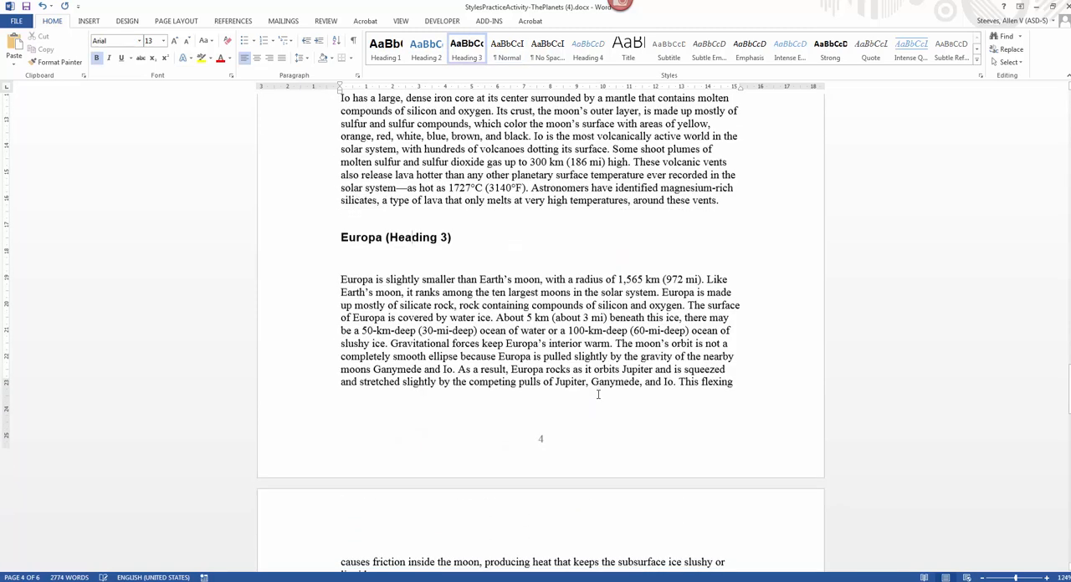
left_click(387, 344)
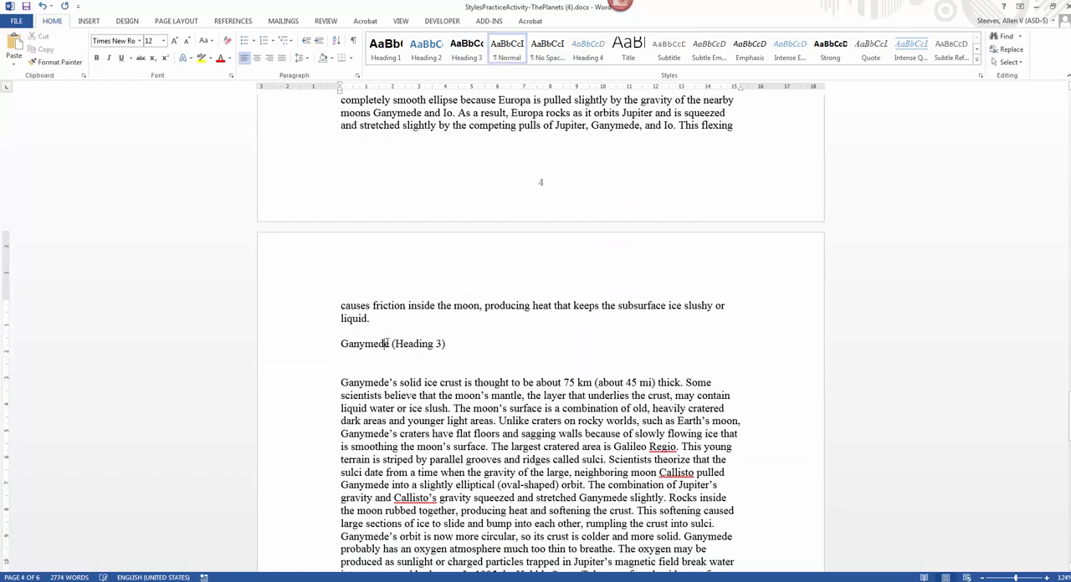
right_click(386, 344)
left_click(515, 315)
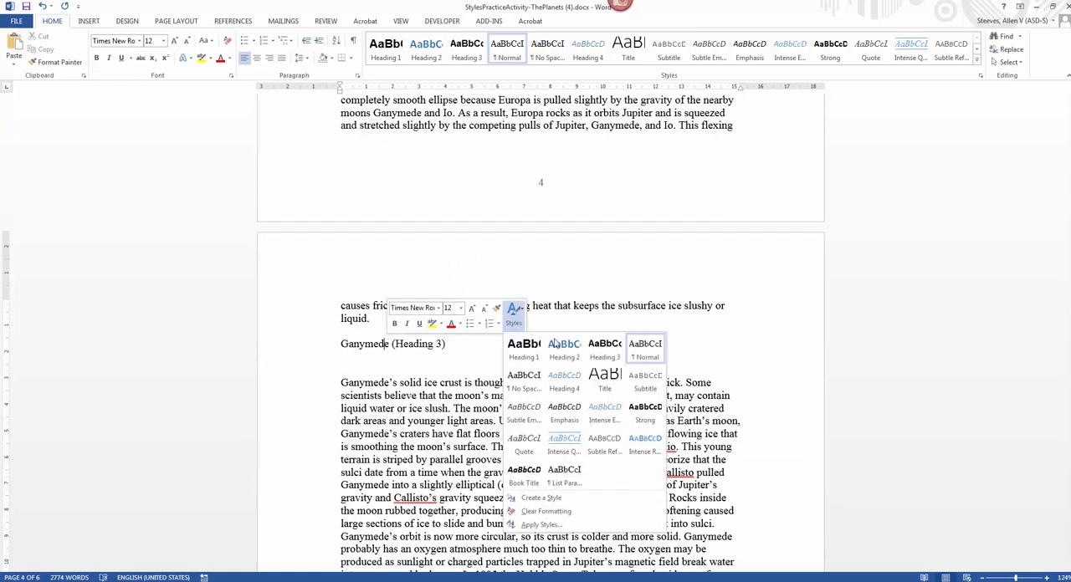
left_click(609, 350)
Step: Apply the Heading 3 style to the Callisto heading after the Ganymede paragraph
scroll(577, 373, "down", 3)
scroll(503, 381, "down", 3)
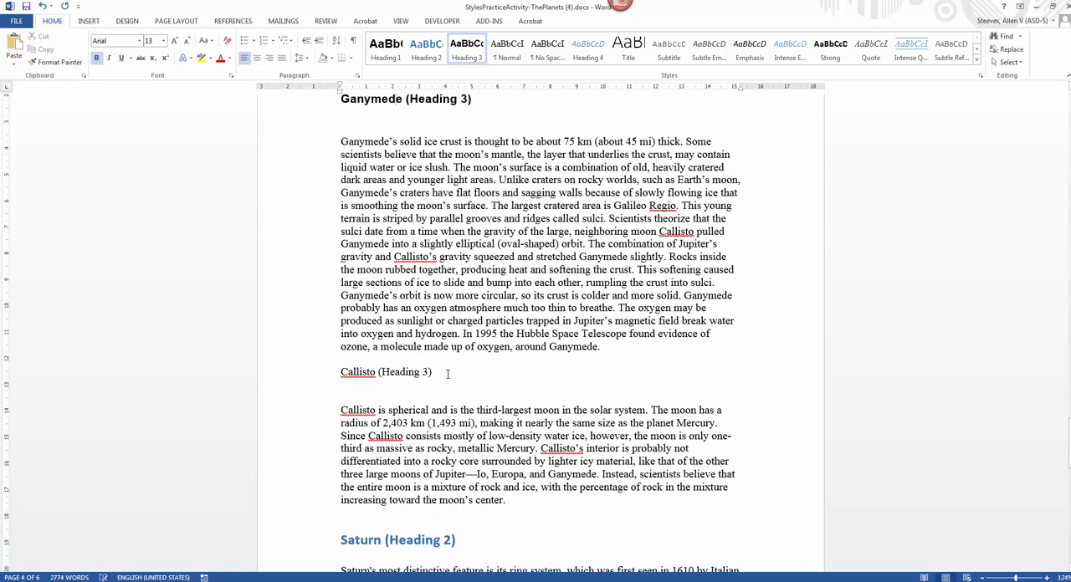
left_click(406, 371)
right_click(404, 372)
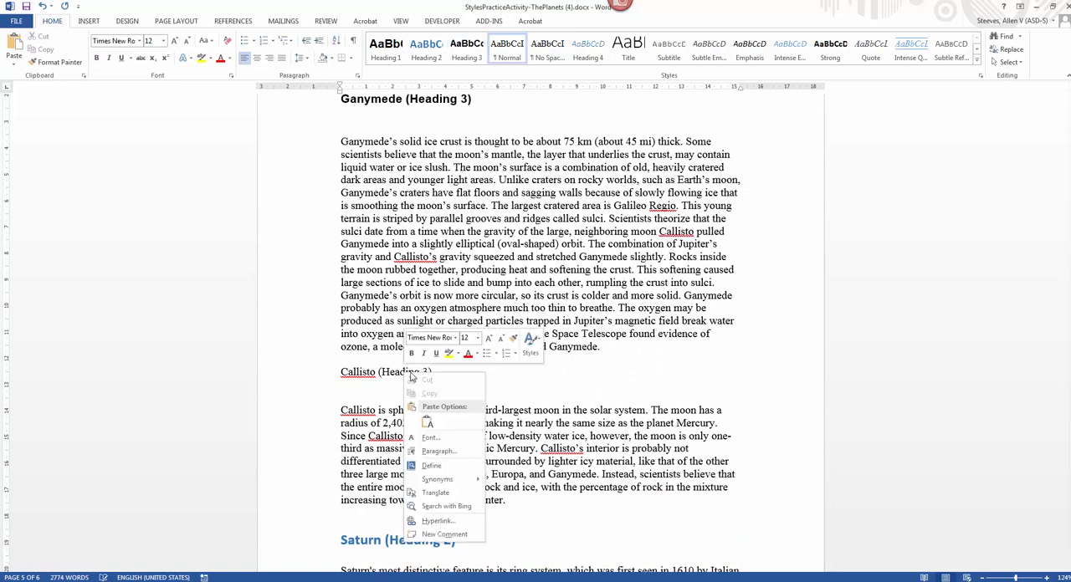
left_click(527, 344)
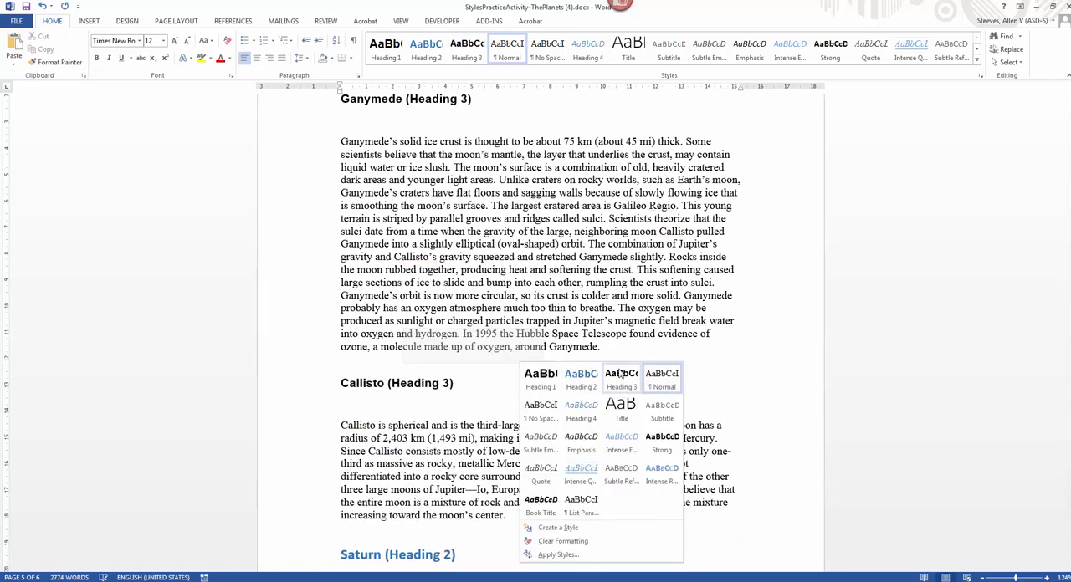
left_click(622, 372)
Step: Apply the Heading 3 style to the Mimas heading in the Saturn section
scroll(622, 371, "down", 10)
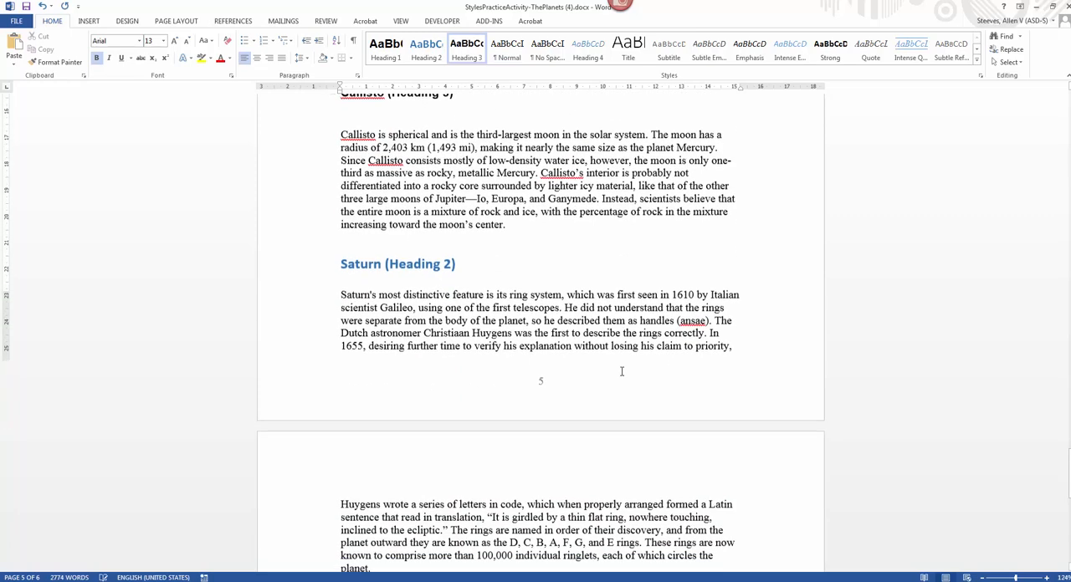
scroll(622, 369, "down", 2)
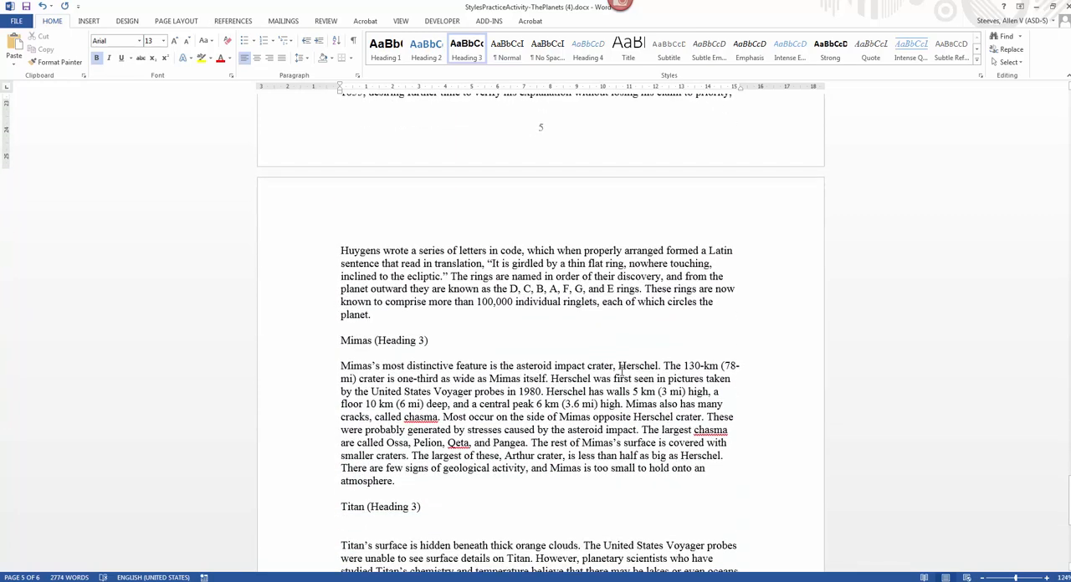
left_click(395, 340)
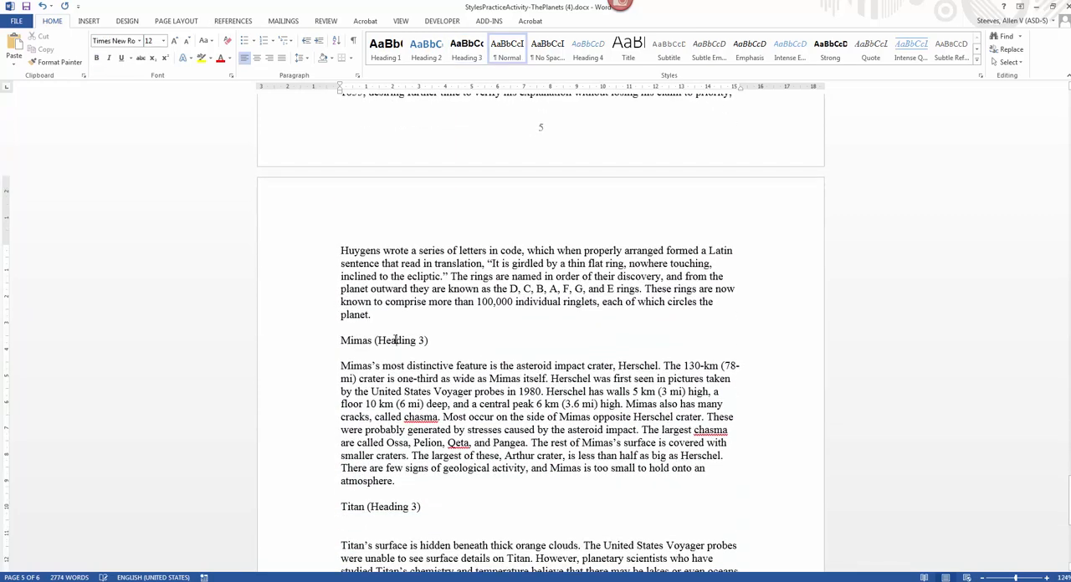
right_click(395, 339)
left_click(520, 311)
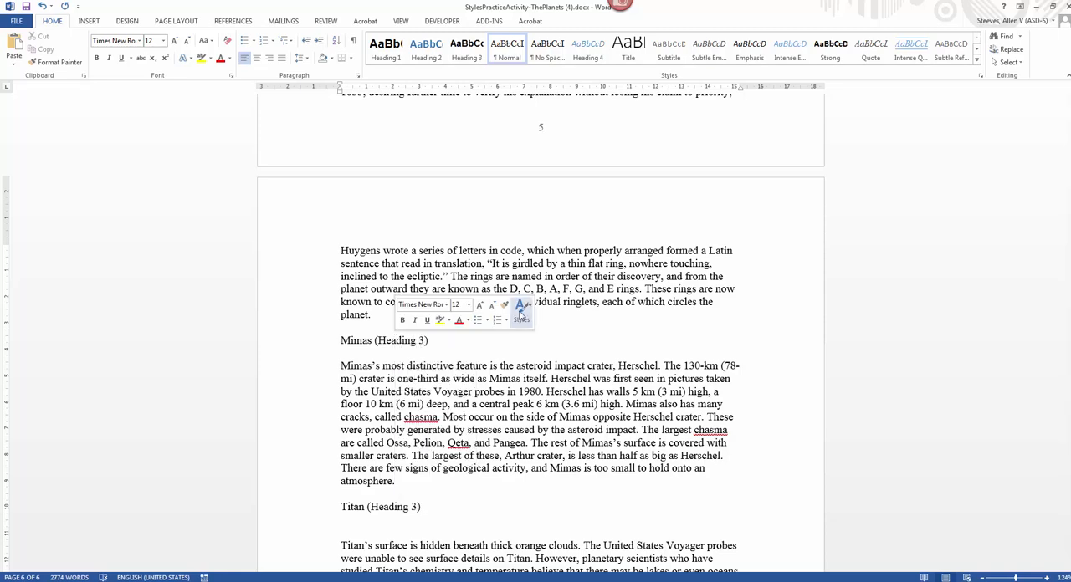
left_click(612, 343)
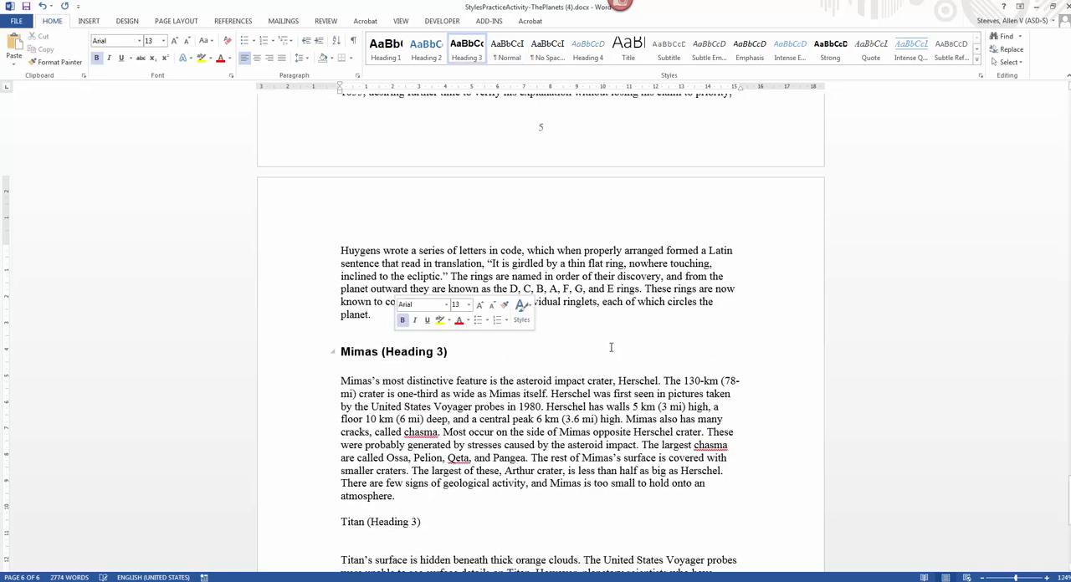
Step: Apply the Heading 3 style to the Titan heading below the Mimas paragraph
scroll(452, 336, "down", 4)
left_click(407, 361)
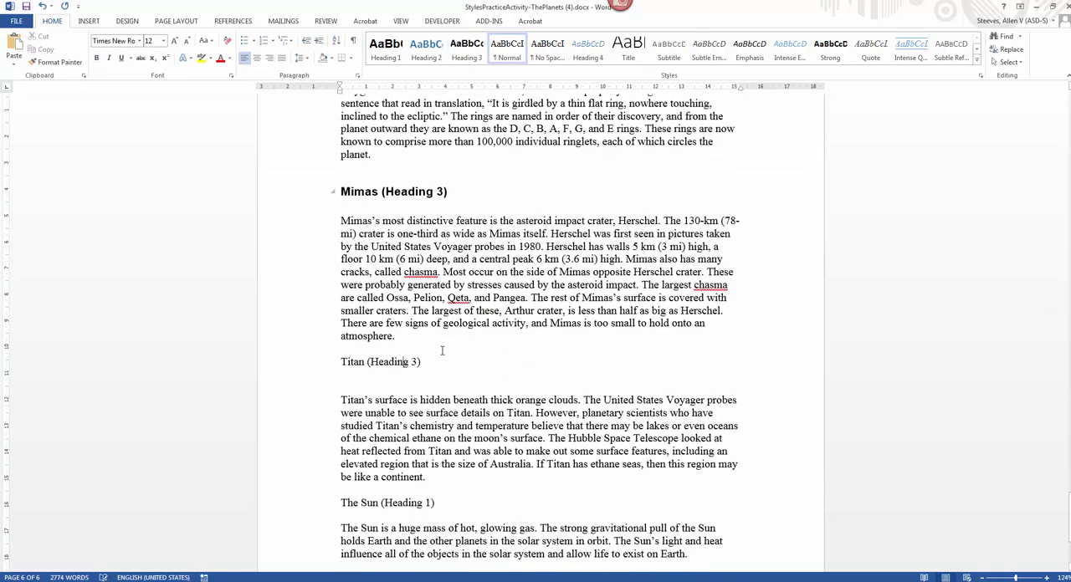
right_click(388, 362)
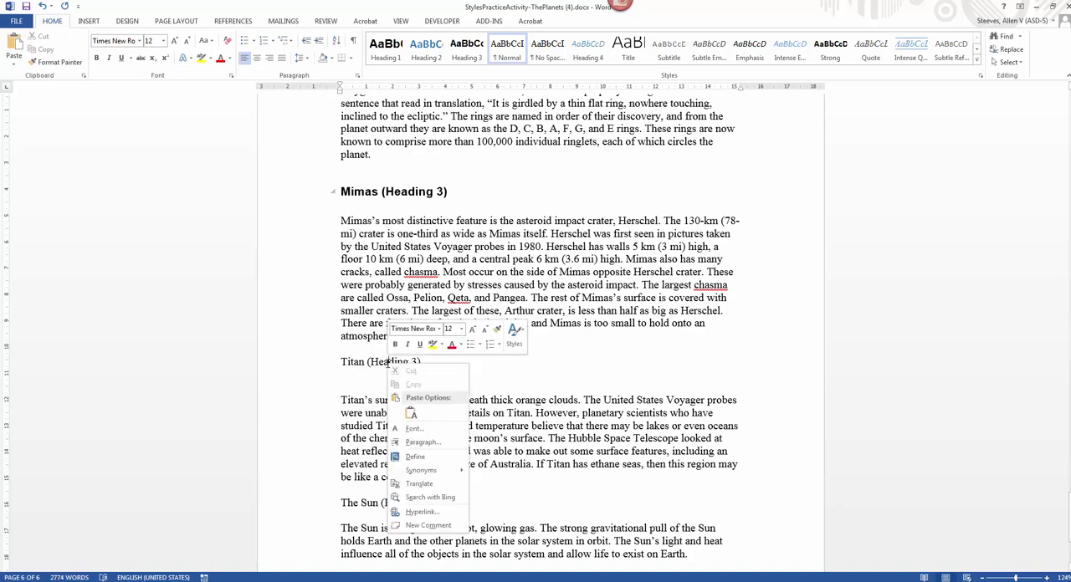
left_click(517, 335)
left_click(605, 368)
Step: Apply the Heading 1 style to The Sun heading after the Titan paragraph
scroll(608, 370, "down", 4)
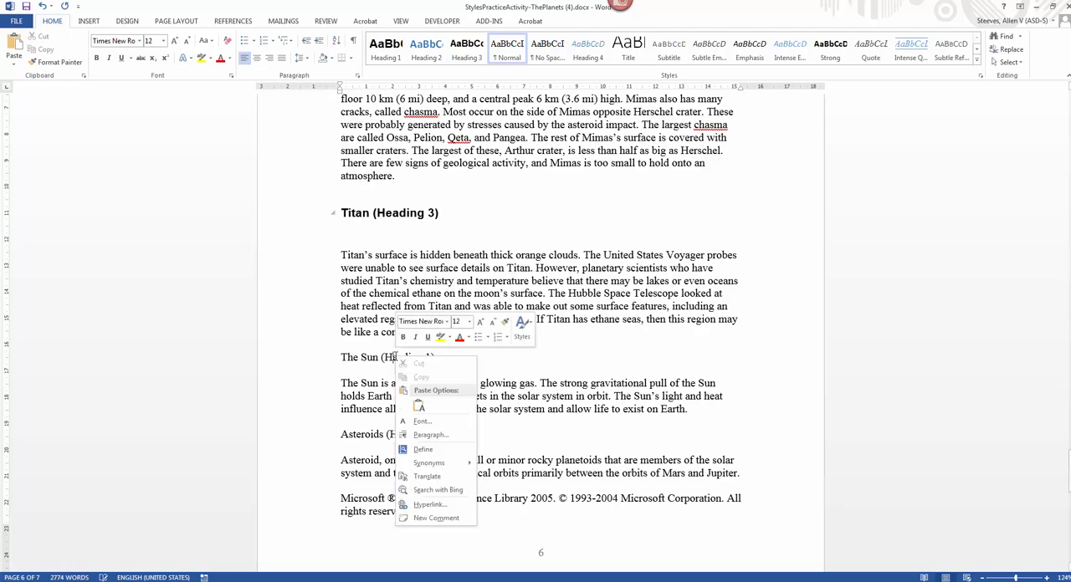
left_click(521, 329)
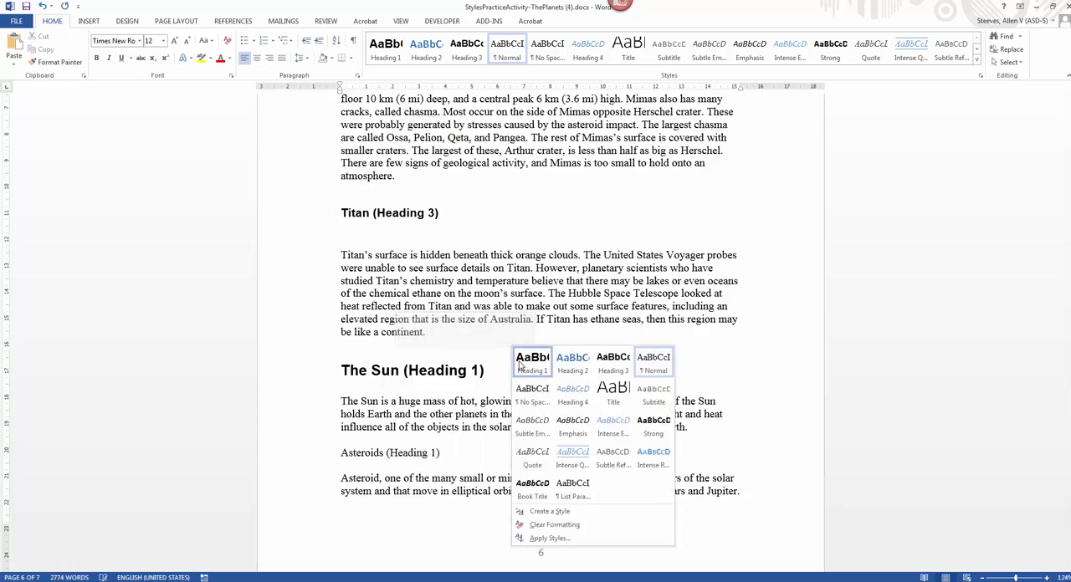
left_click(581, 362)
Step: Apply the Heading 1 style to the Asteroids heading below The Sun paragraph
scroll(393, 326, "down", 3)
right_click(378, 325)
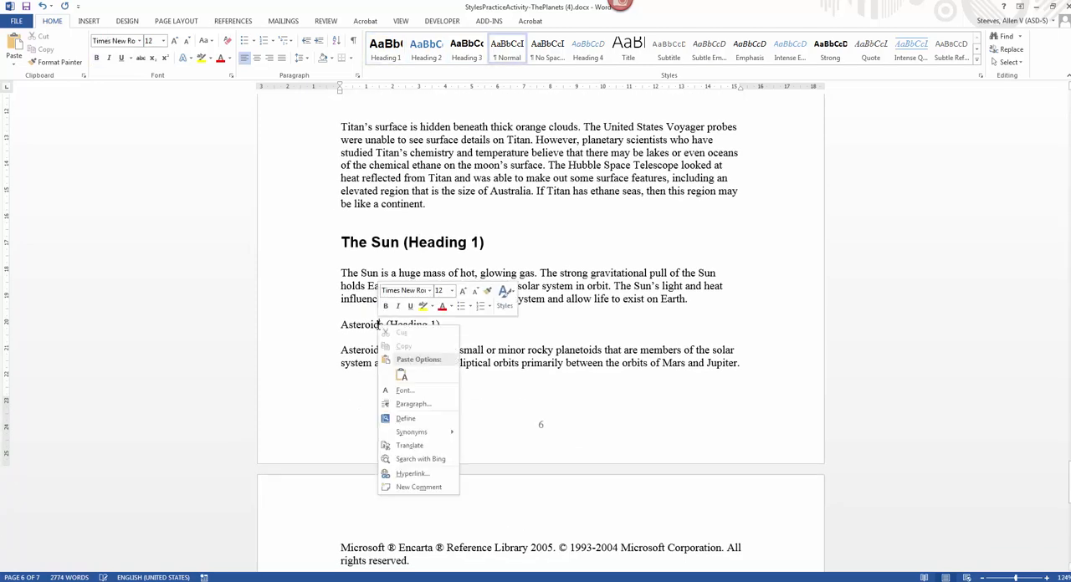
left_click(504, 293)
left_click(513, 318)
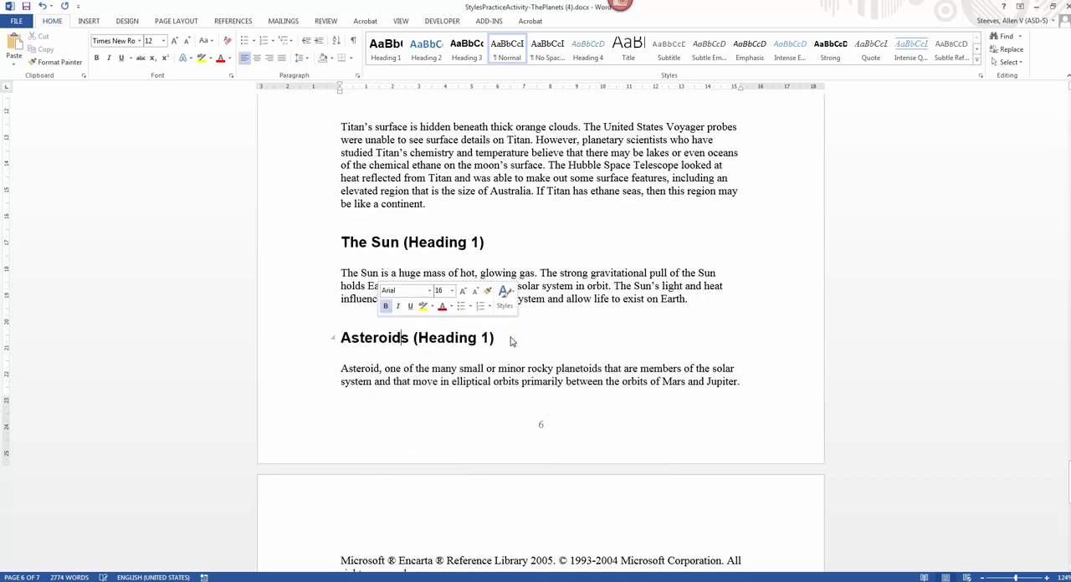
Step: Review the styled headings from the end of the document back up to The Planets title
scroll(506, 342, "down", 3)
scroll(506, 342, "down", 3)
scroll(502, 344, "up", 12)
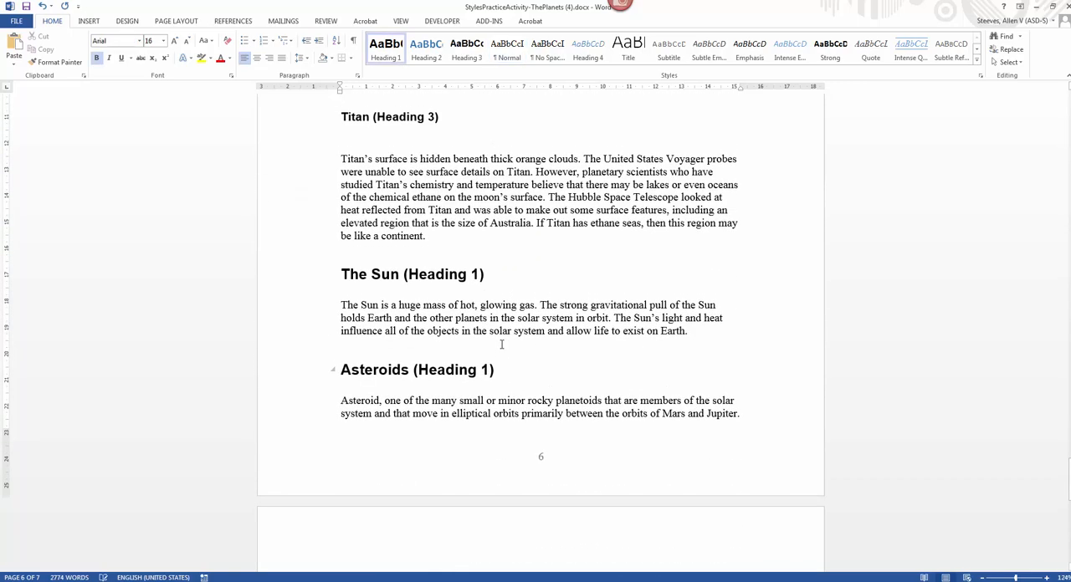
scroll(502, 344, "up", 20)
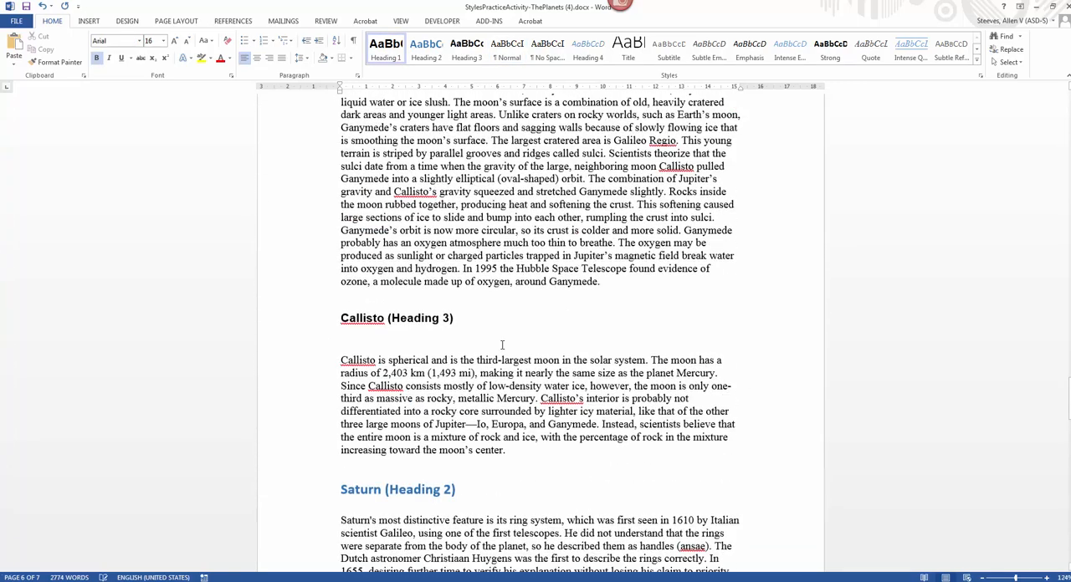
scroll(502, 344, "up", 20)
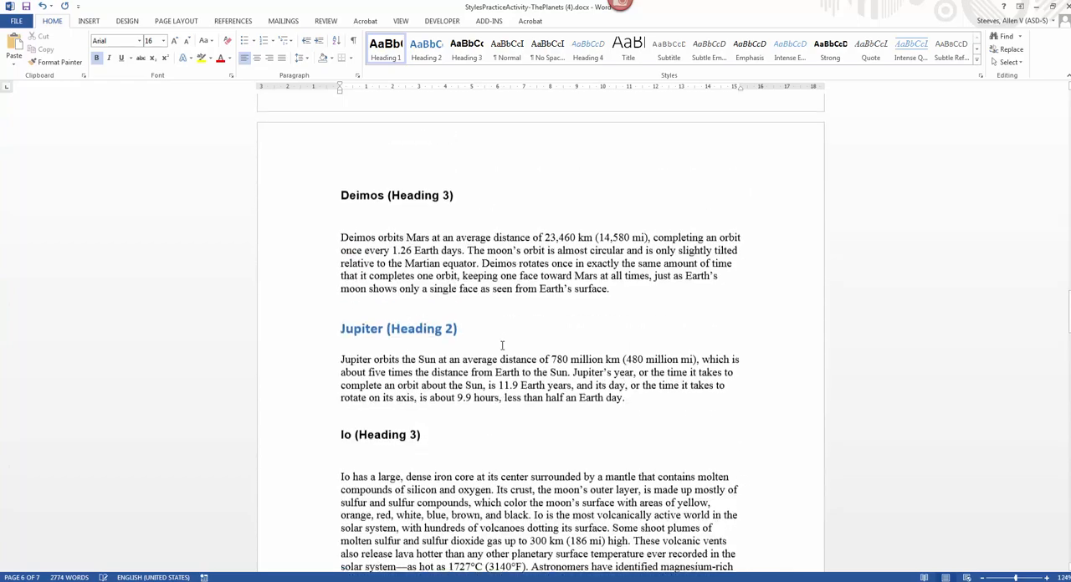
scroll(502, 346, "up", 15)
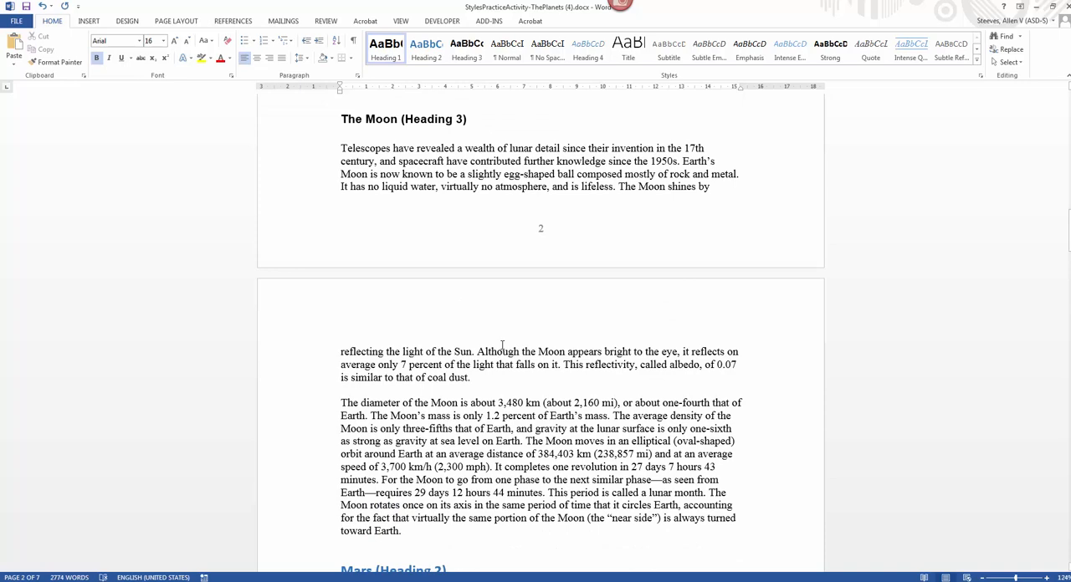
scroll(502, 346, "up", 15)
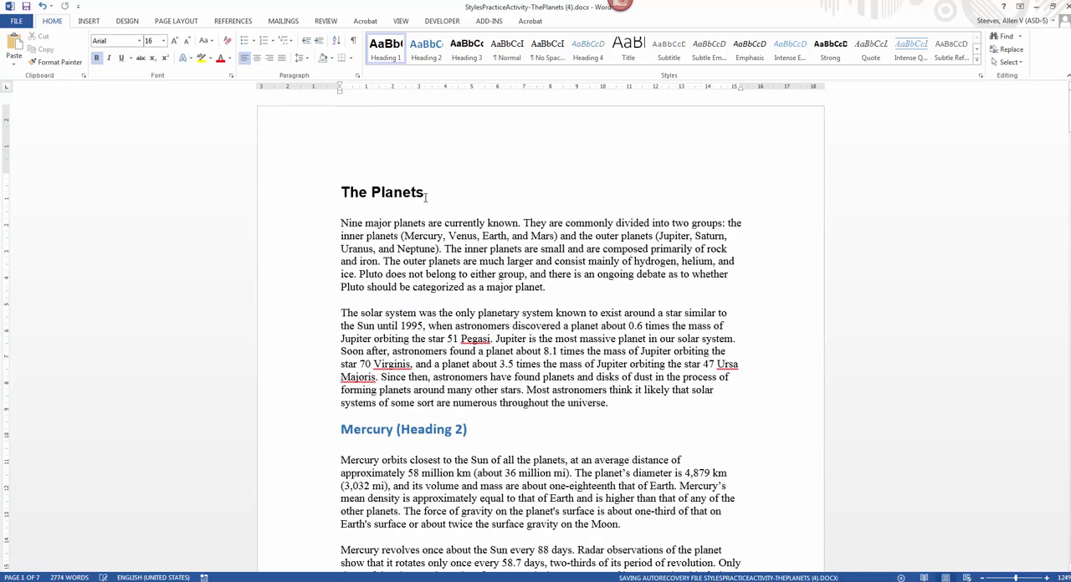
Step: Modify the Heading 1 style to a 20 pt font size with 1.5 line spacing
right_click(389, 57)
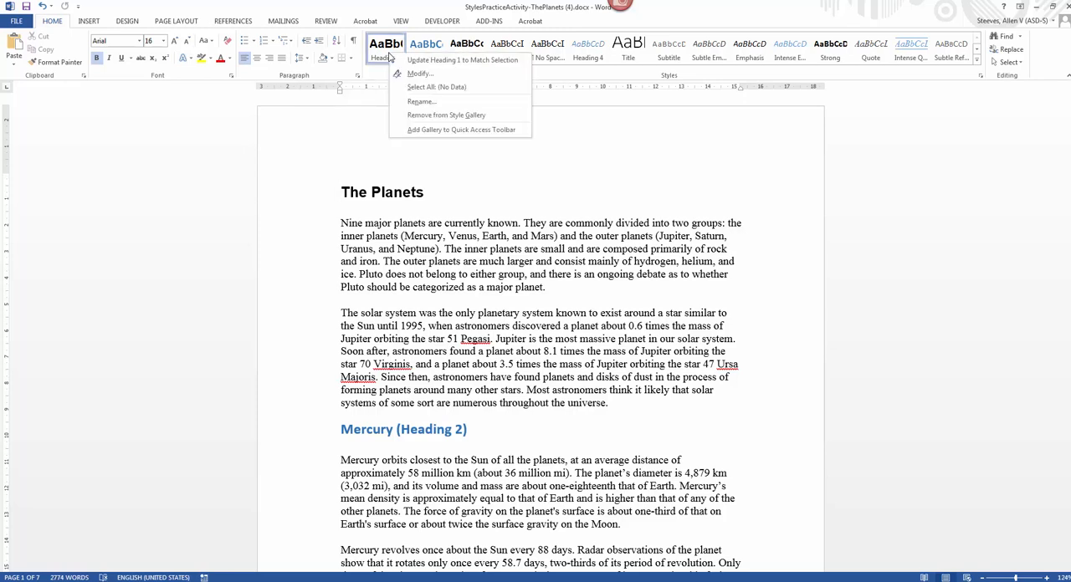
left_click(418, 74)
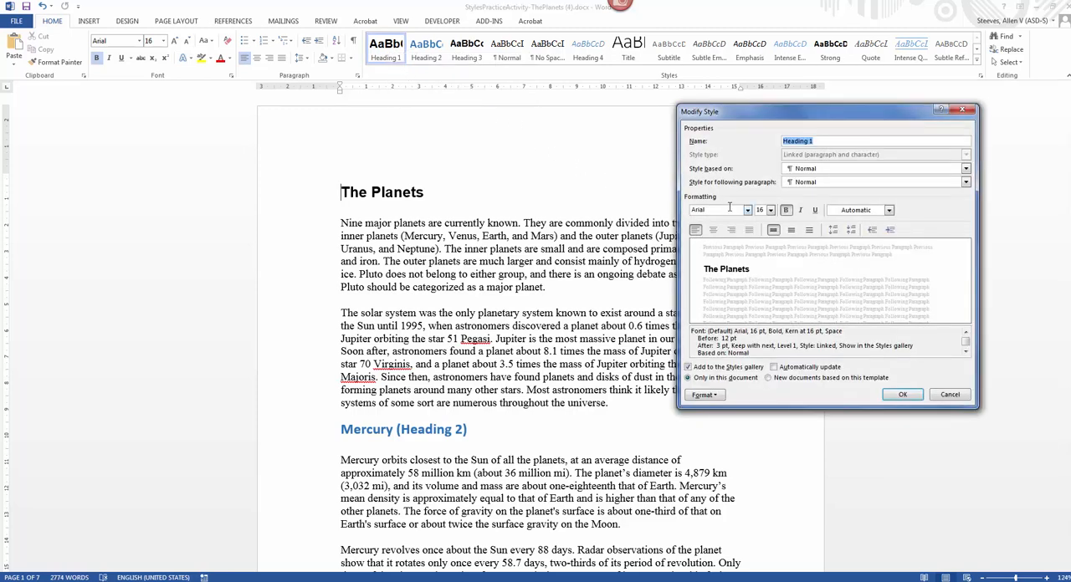
left_click(770, 210)
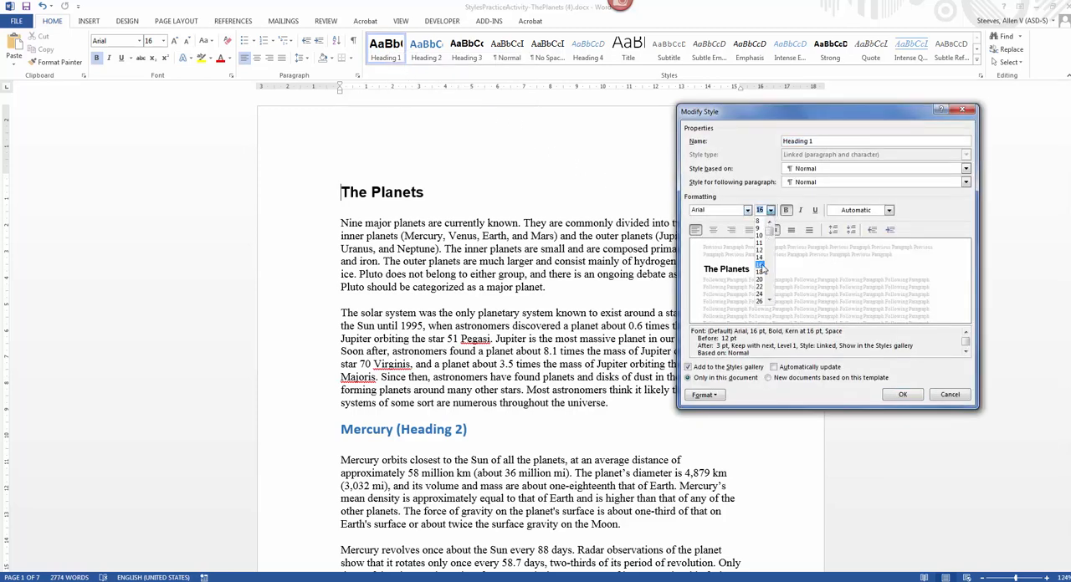
scroll(764, 287, "down", 2)
left_click(763, 251)
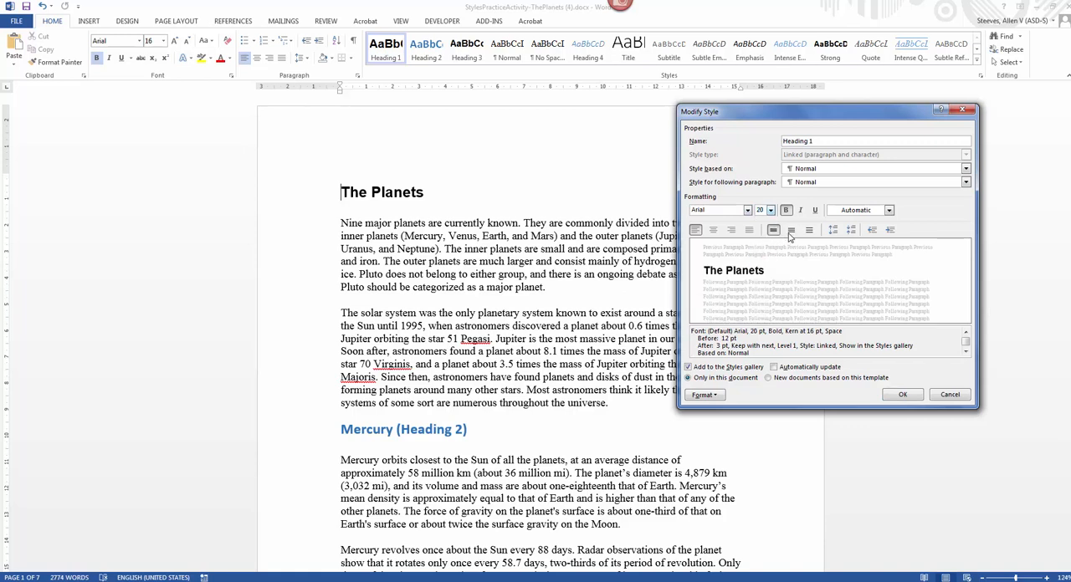
left_click(790, 231)
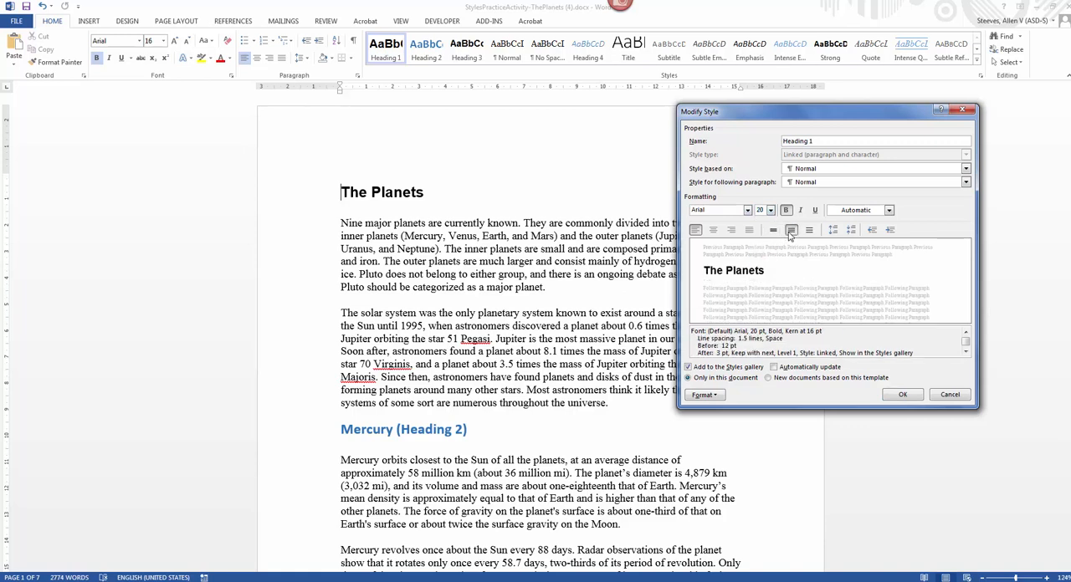
Step: Set the Heading 1 style's font color to the standard Dark Red and apply the style changes to the document
left_click(706, 396)
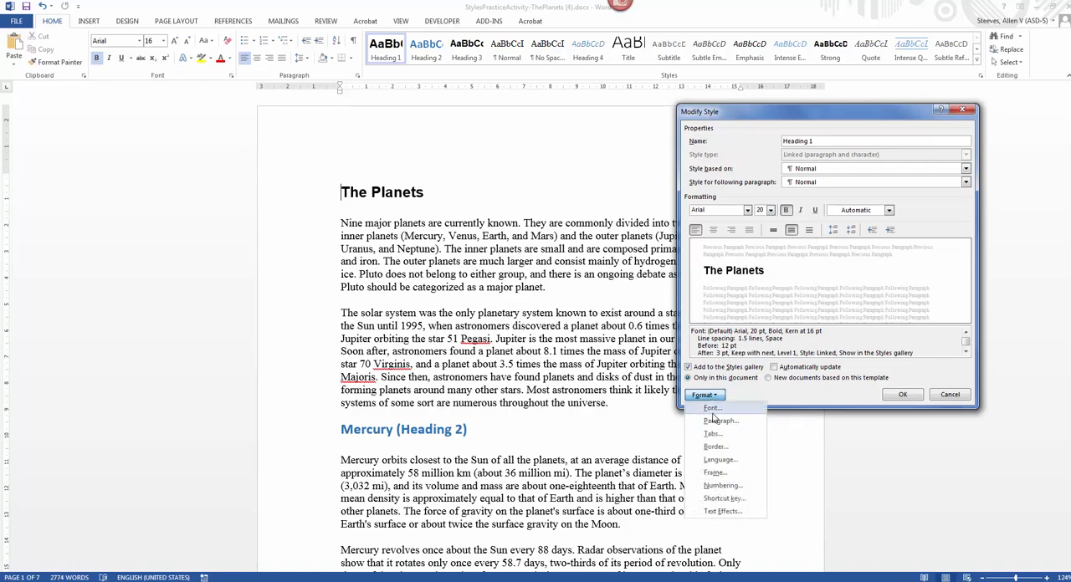
left_click(712, 409)
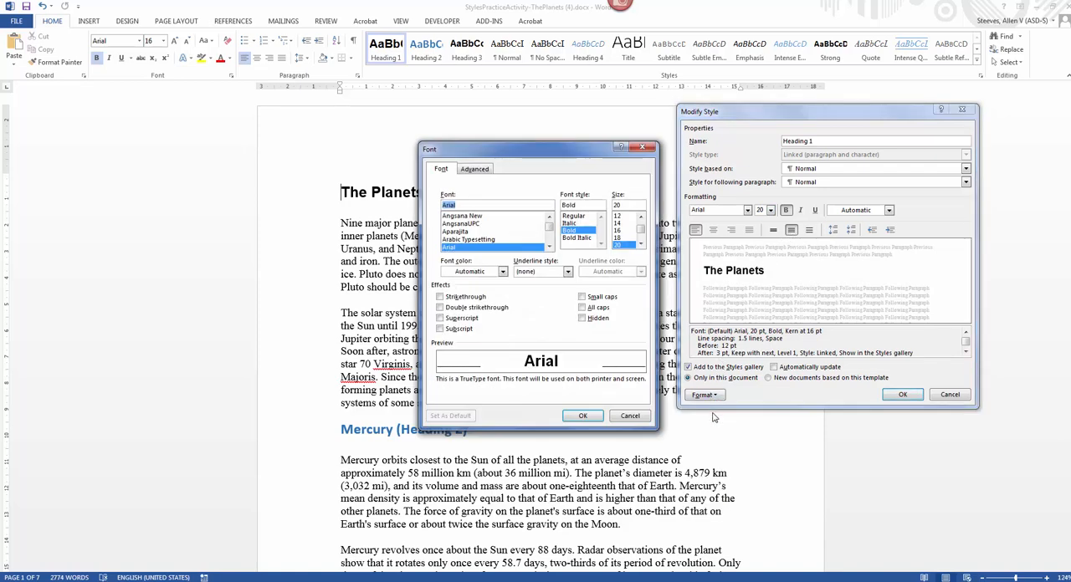
left_click(470, 273)
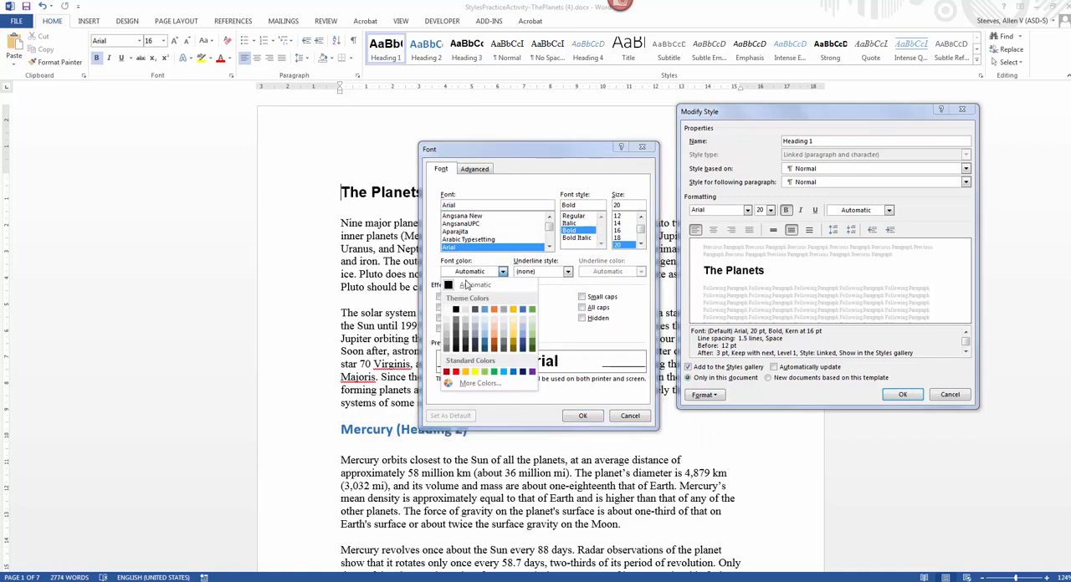
left_click(456, 373)
left_click(470, 276)
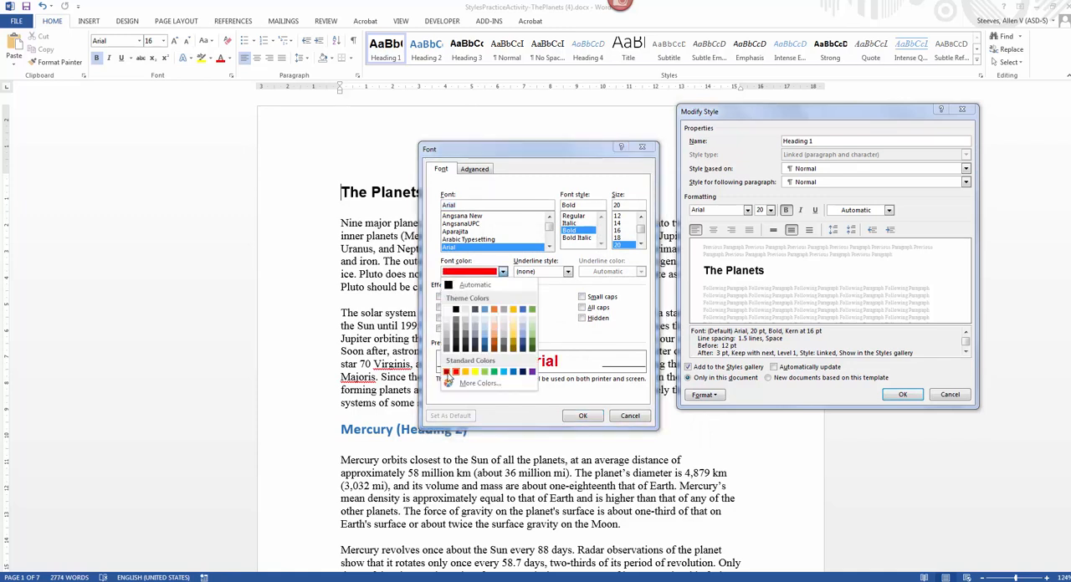
left_click(446, 372)
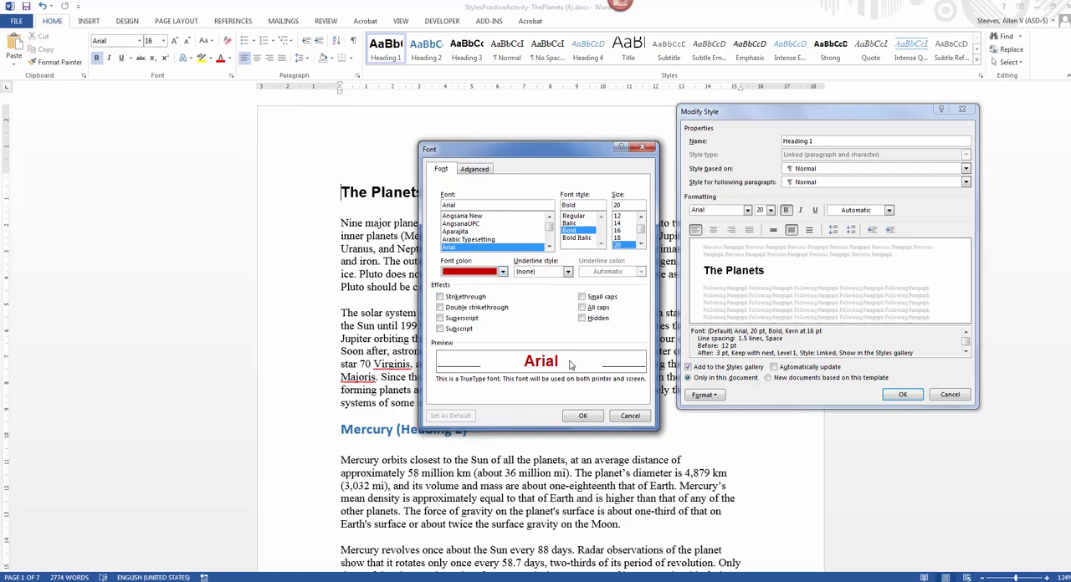
left_click(584, 415)
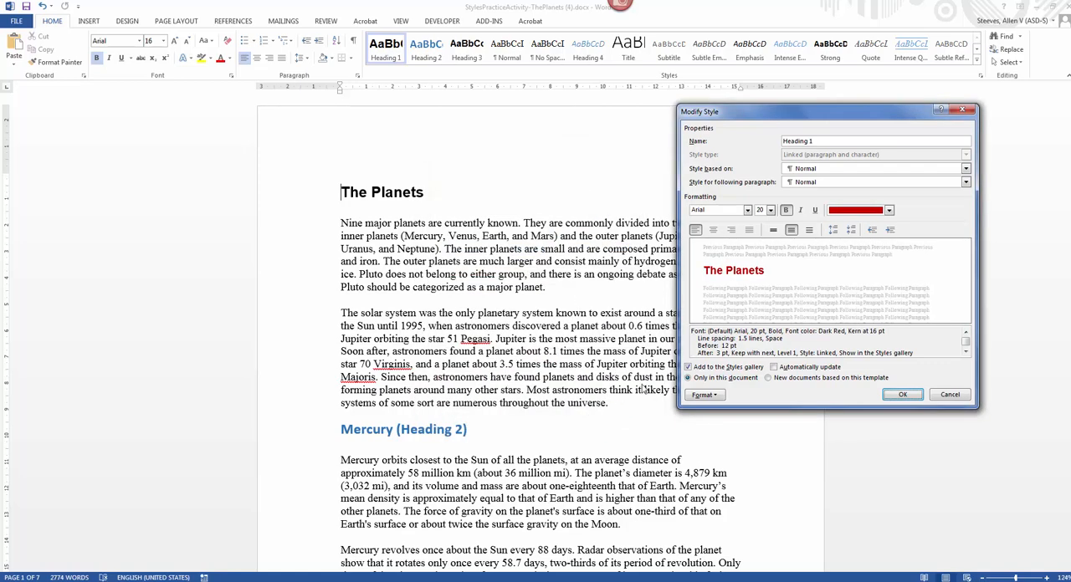
left_click(903, 395)
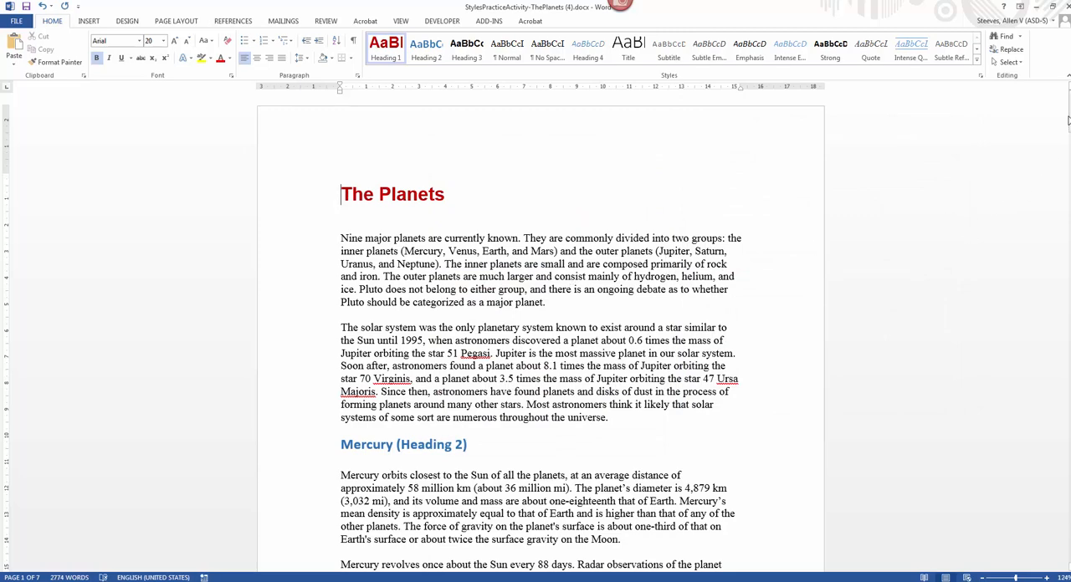
Step: Modify the Heading 1 style's paragraph settings to use Centered alignment
left_click_drag(1069, 117, 1058, 88)
right_click(390, 52)
left_click(399, 68)
left_click(790, 231)
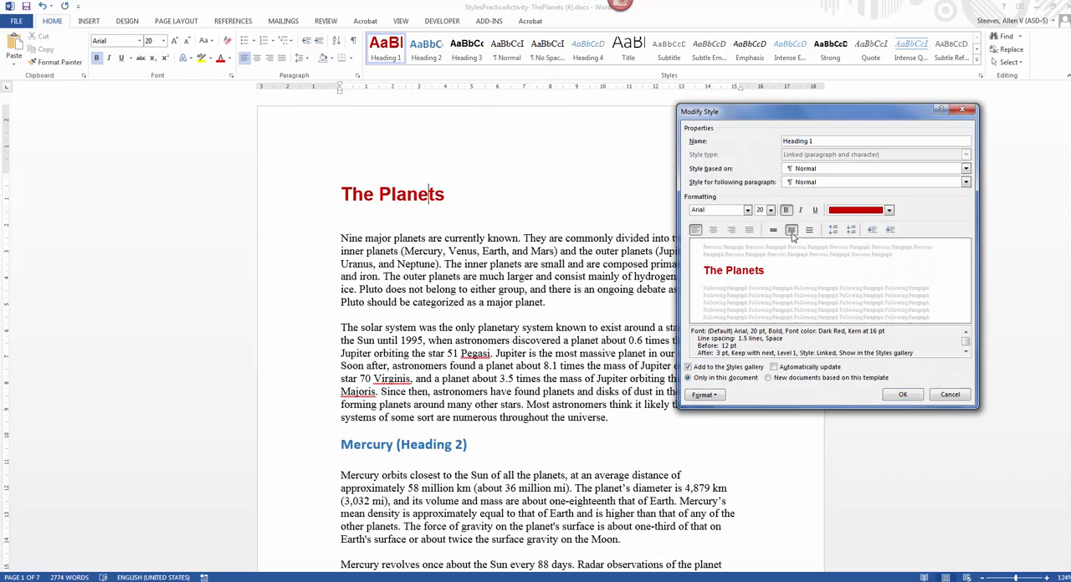
left_click(714, 396)
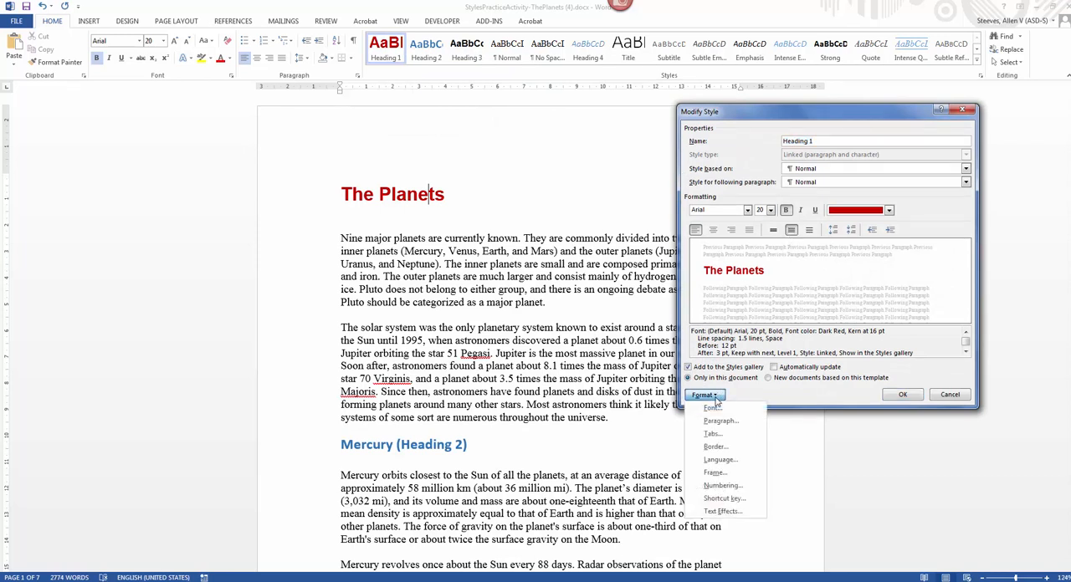
left_click(716, 424)
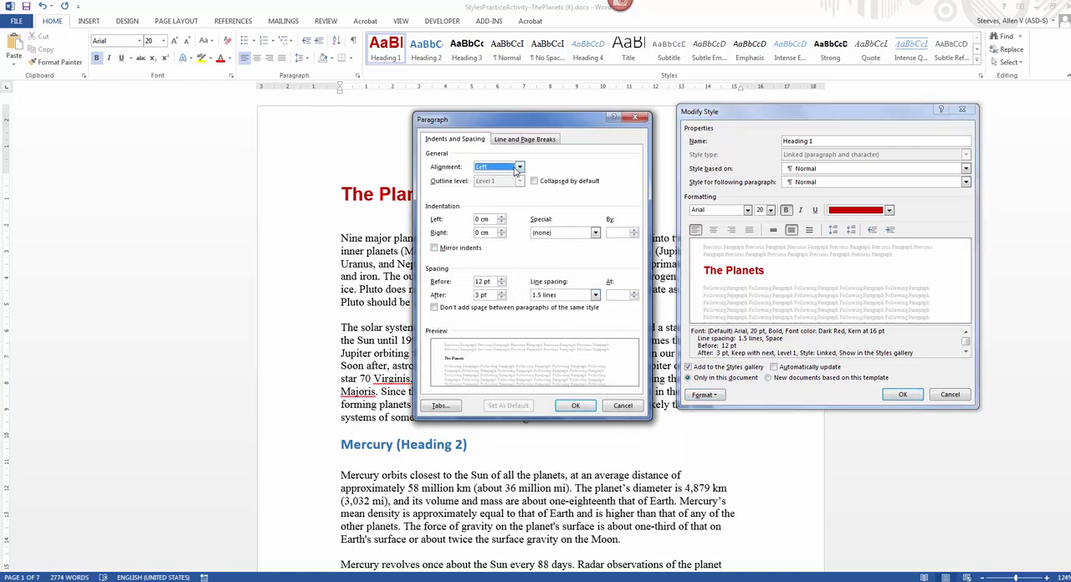
left_click(520, 168)
left_click(511, 185)
left_click(572, 405)
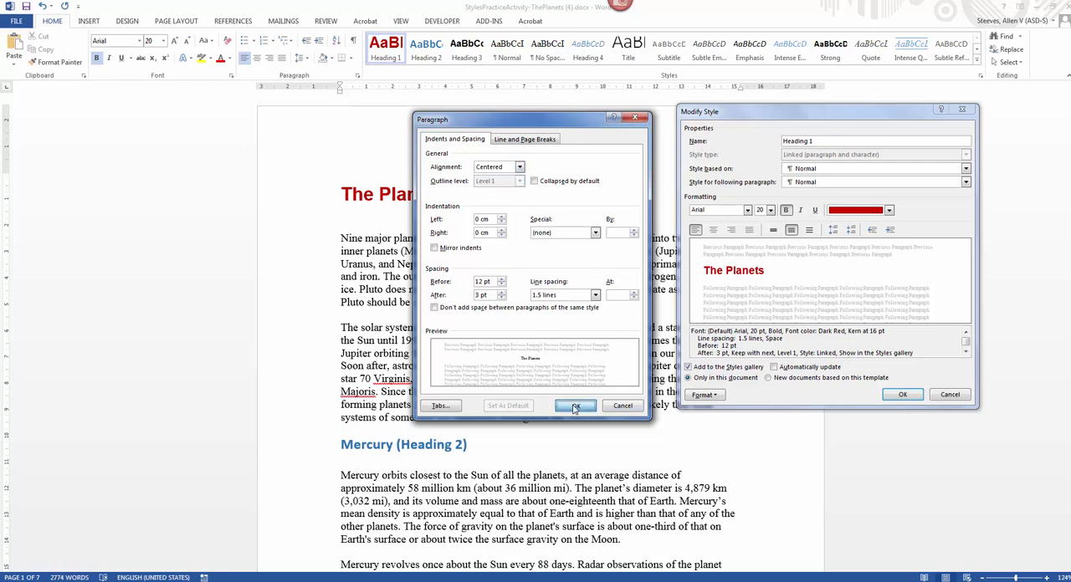
Step: Try a 3-D paragraph border on the Heading 1 style and undo the style change
left_click(704, 394)
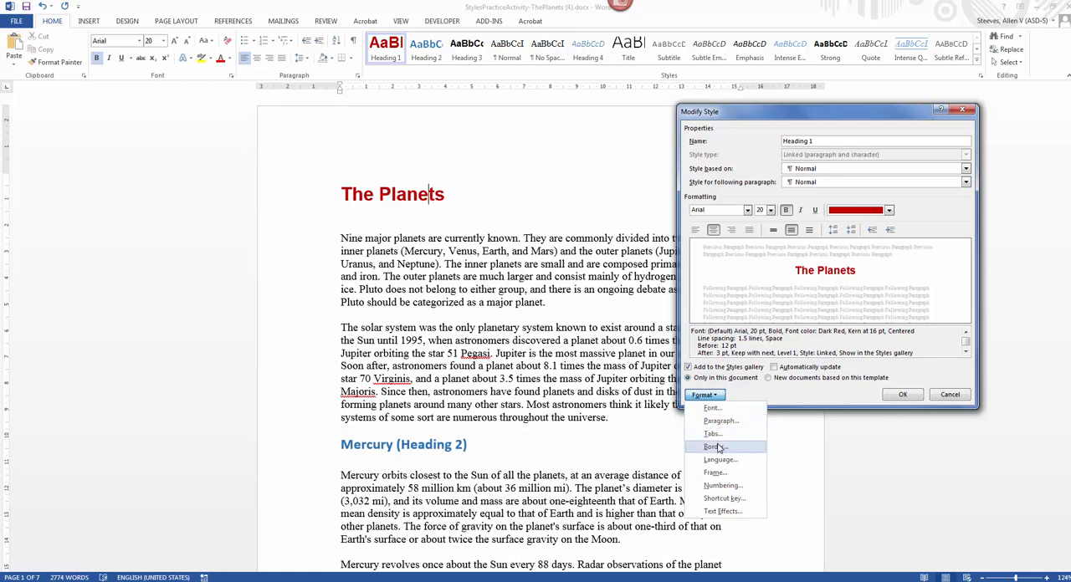
left_click(713, 447)
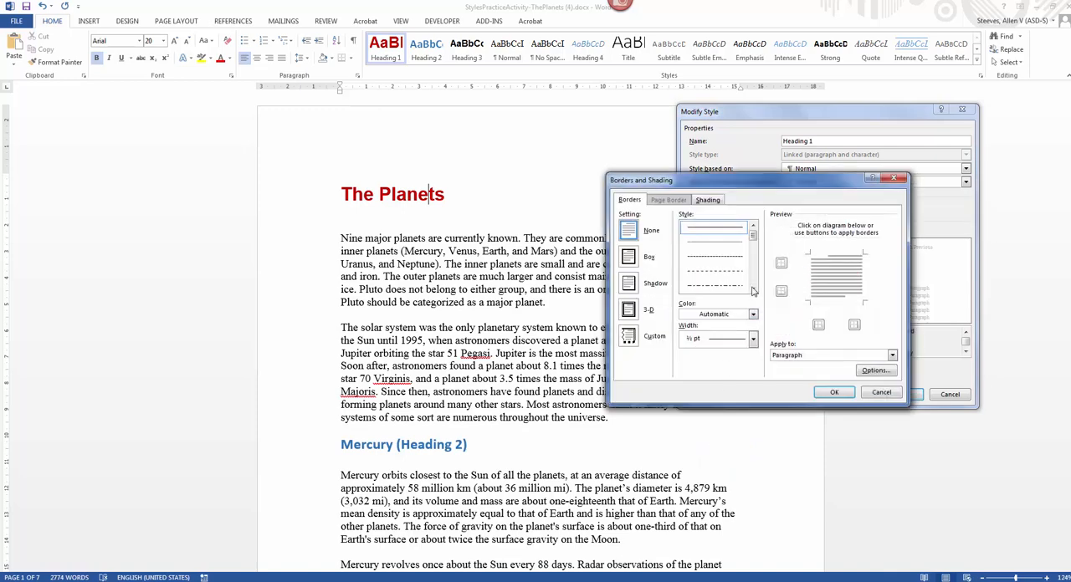
left_click(630, 310)
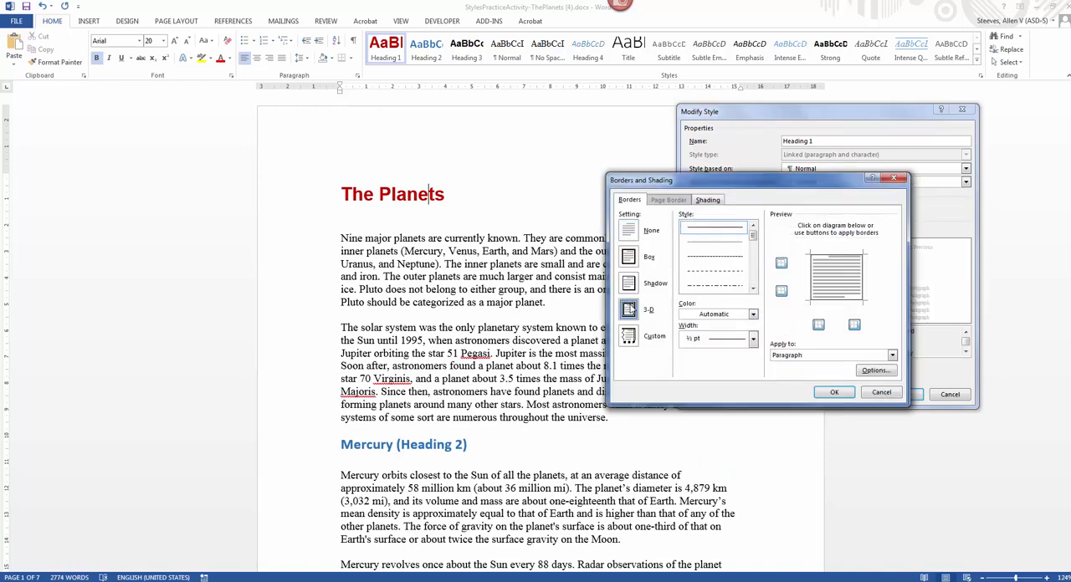
left_click(835, 392)
left_click(902, 394)
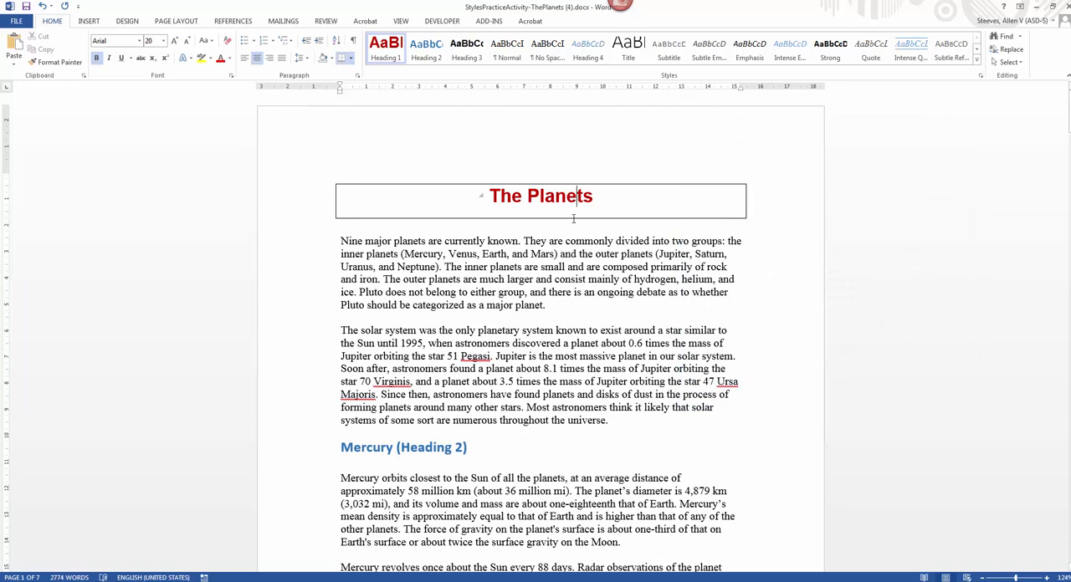
key("ctrl+z")
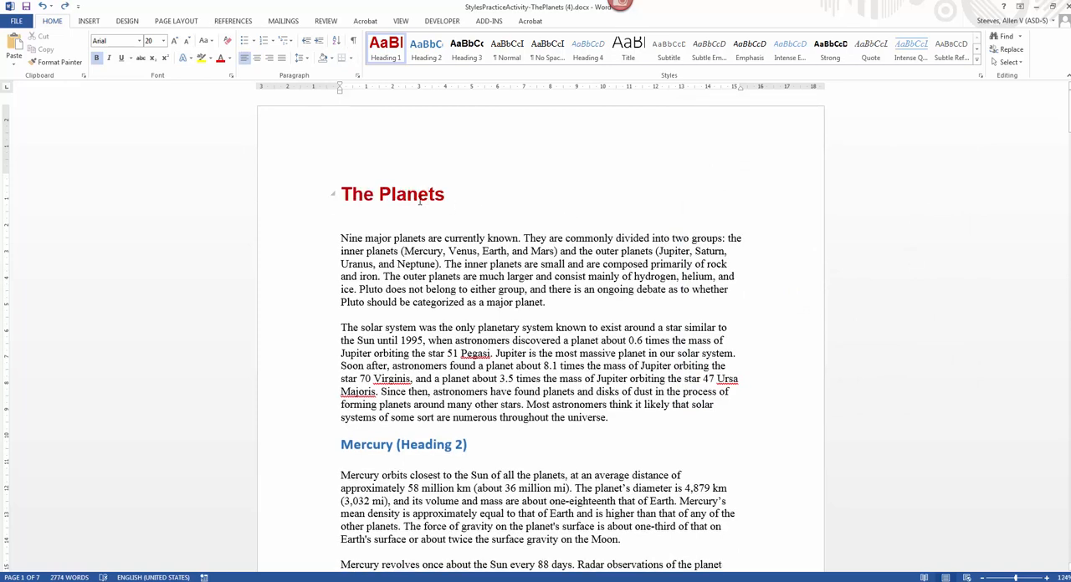
Step: Modify the Heading 1 style's paragraph settings to Centered alignment and apply the change to the document
right_click(419, 199)
left_click(385, 55)
right_click(385, 55)
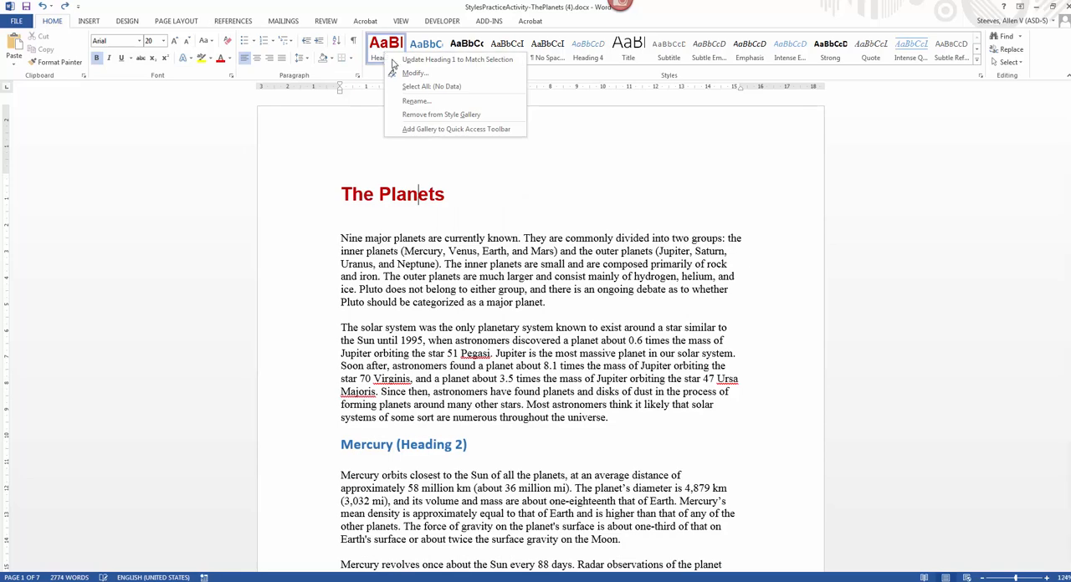
left_click(397, 73)
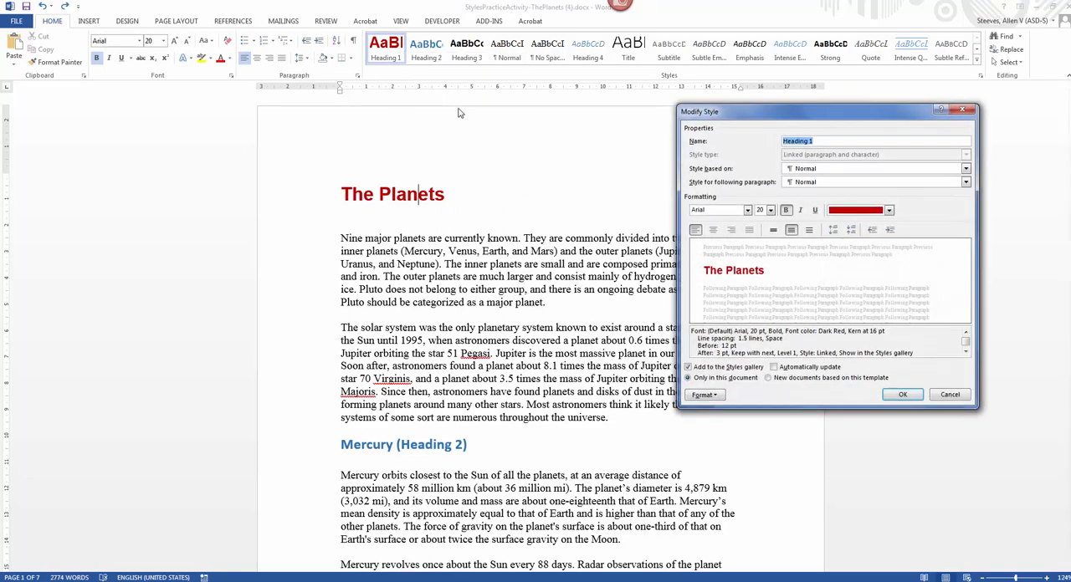
left_click(724, 394)
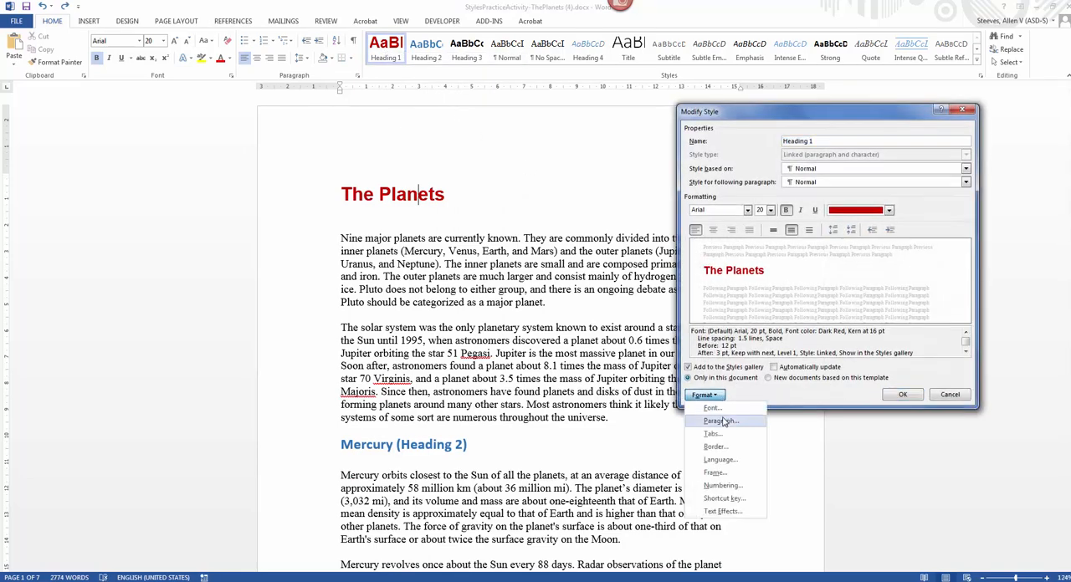
left_click(724, 422)
left_click(520, 167)
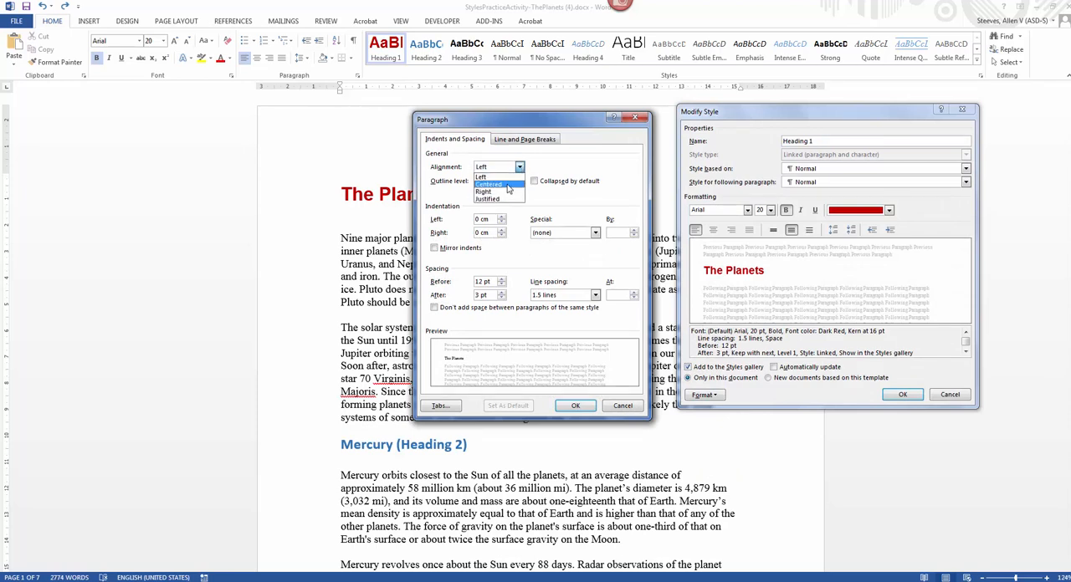
left_click(513, 178)
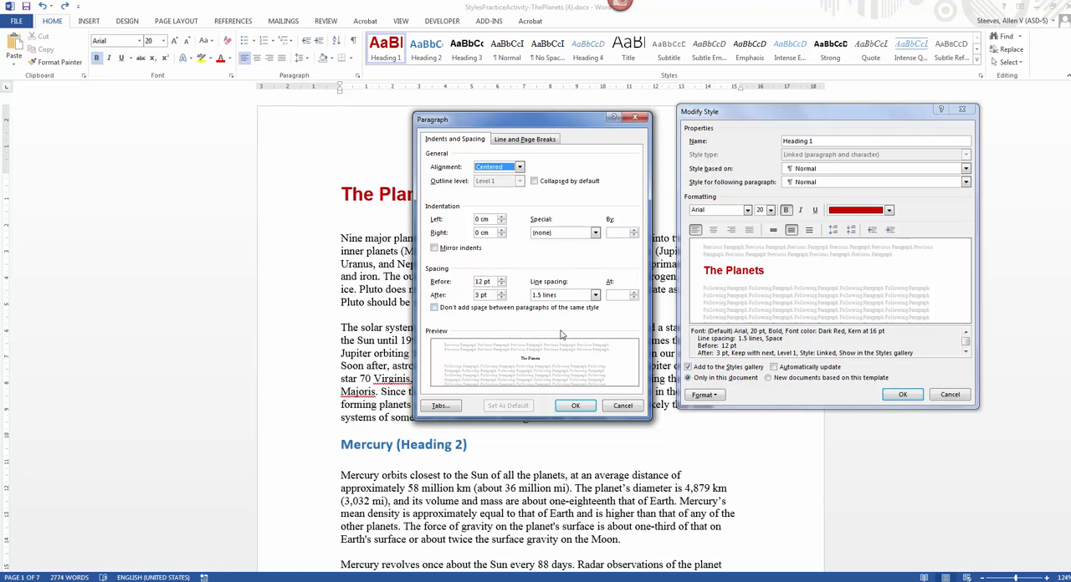
left_click(576, 406)
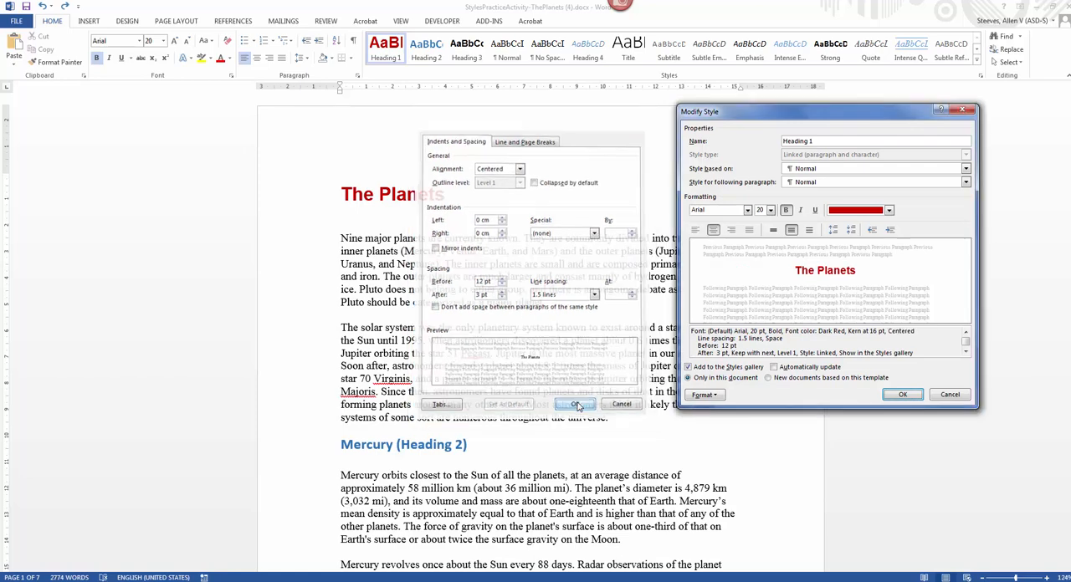
left_click(887, 394)
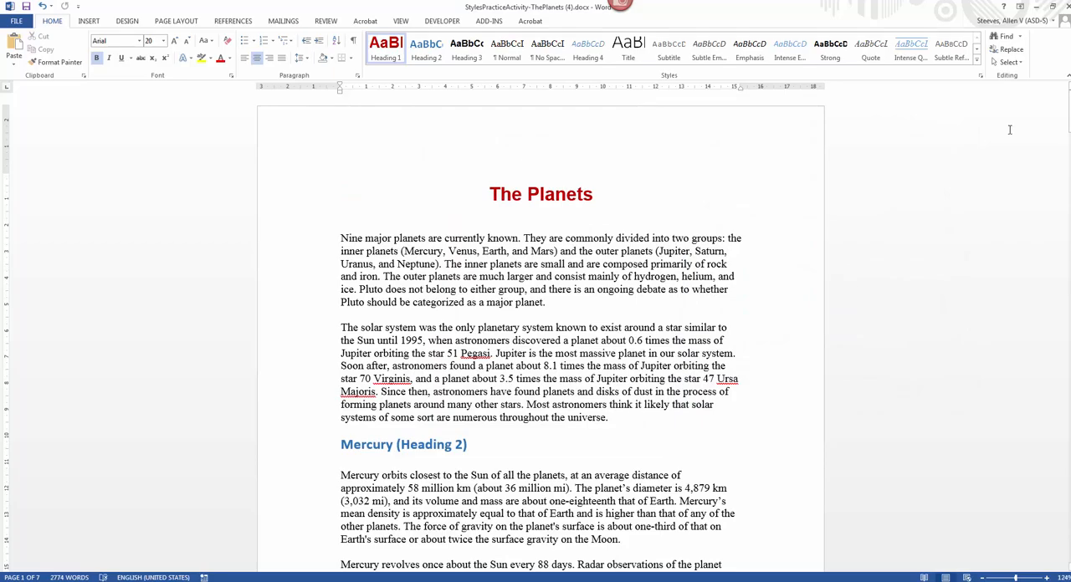
Step: Place the cursor in The Moon heading on page 2 and open the Heading 3 style for modification
left_click_drag(1068, 111, 1069, 224)
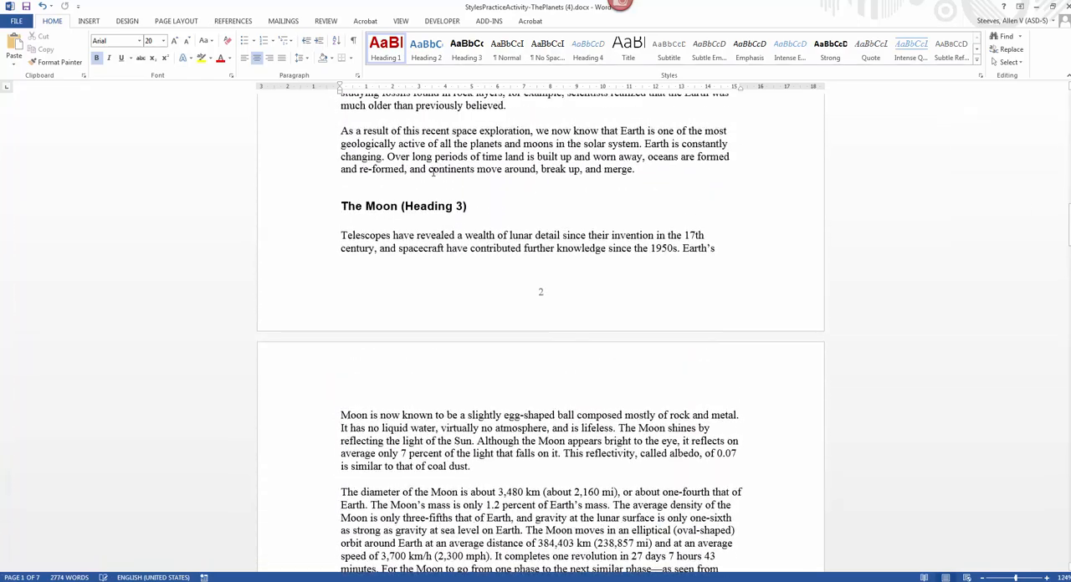
left_click(362, 207)
scroll(502, 388, "down", 7)
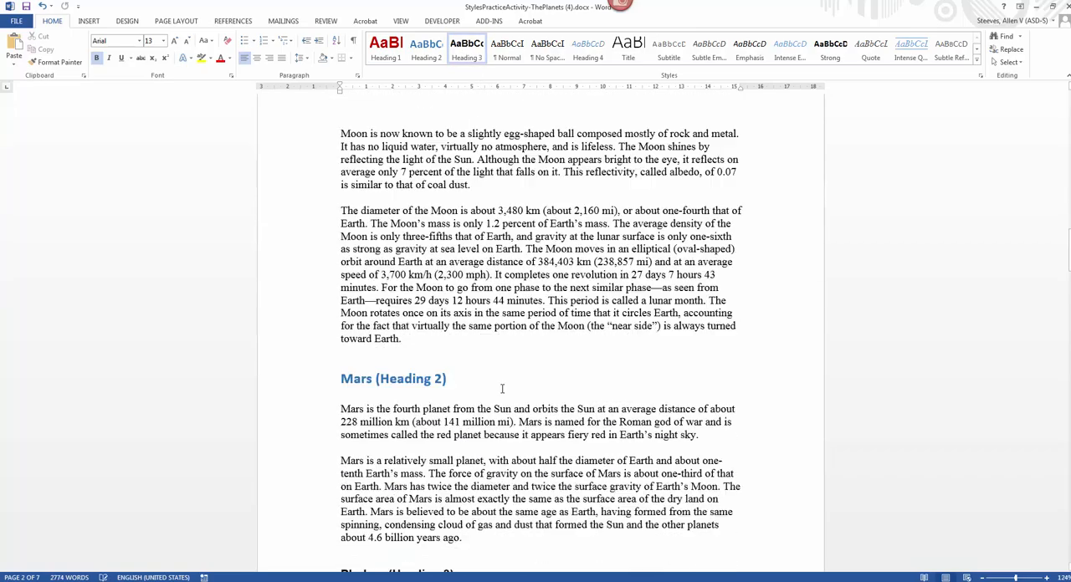
scroll(502, 388, "down", 13)
scroll(502, 391, "up", 5)
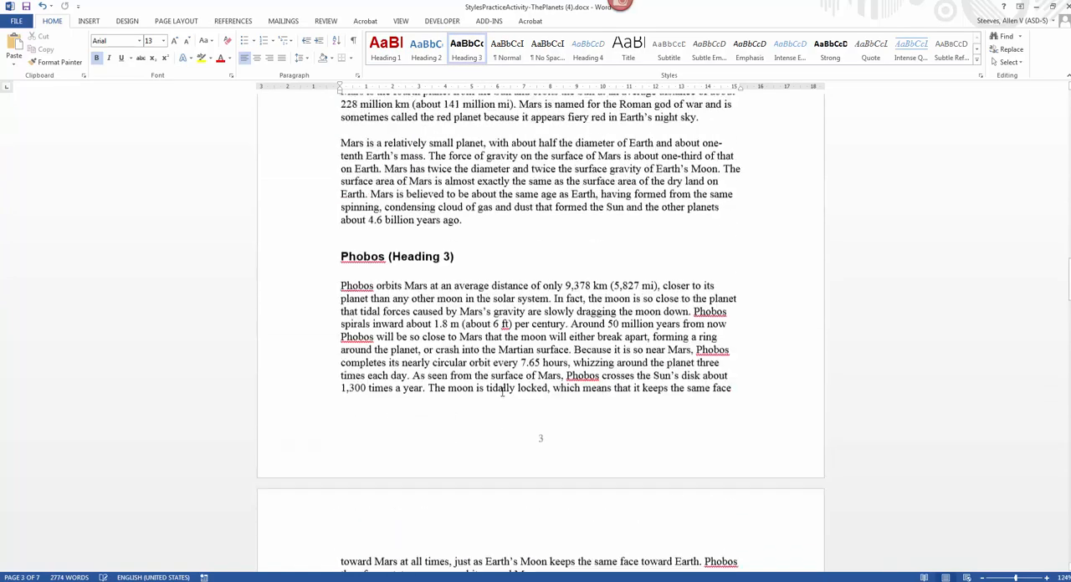
scroll(502, 392, "up", 17)
left_click_drag(476, 234, 405, 238)
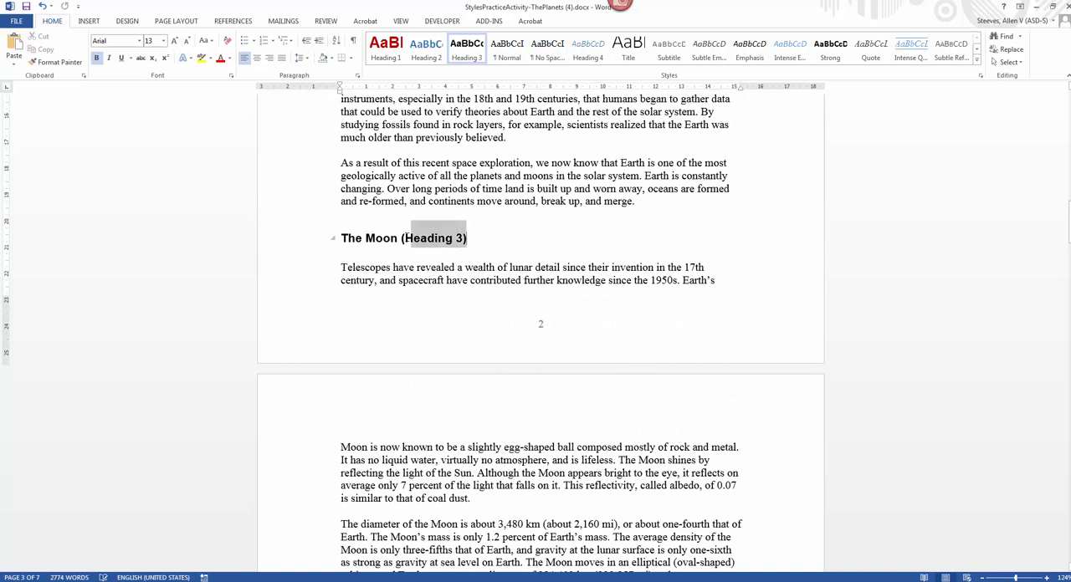
left_click(396, 239)
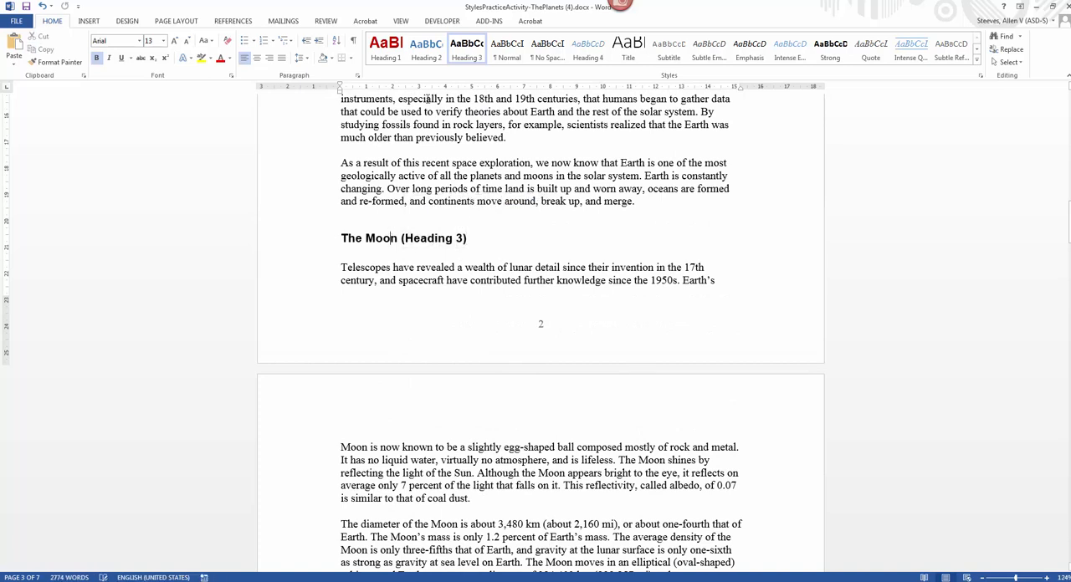
right_click(478, 41)
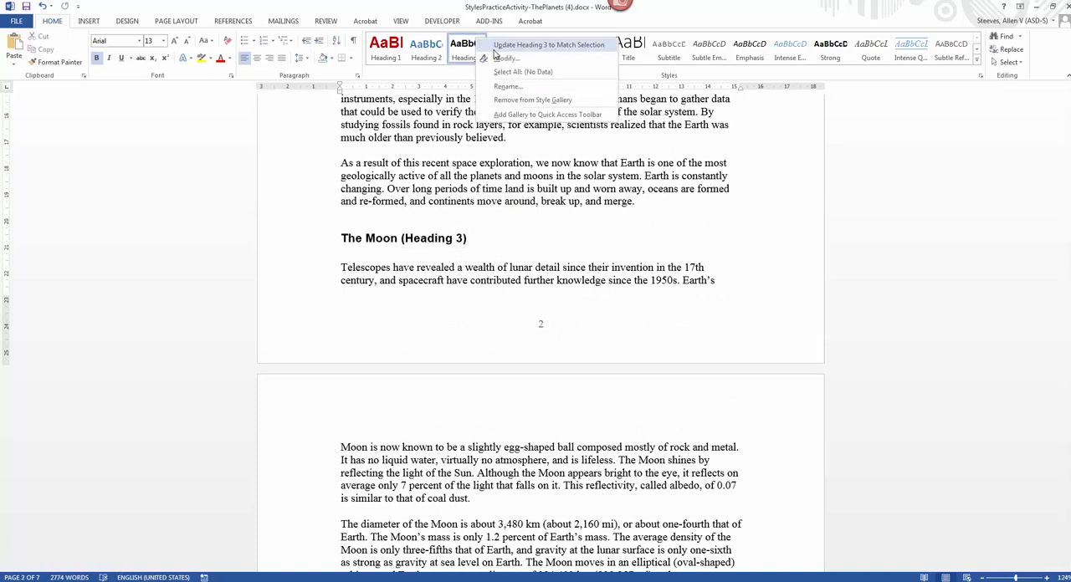
left_click(499, 57)
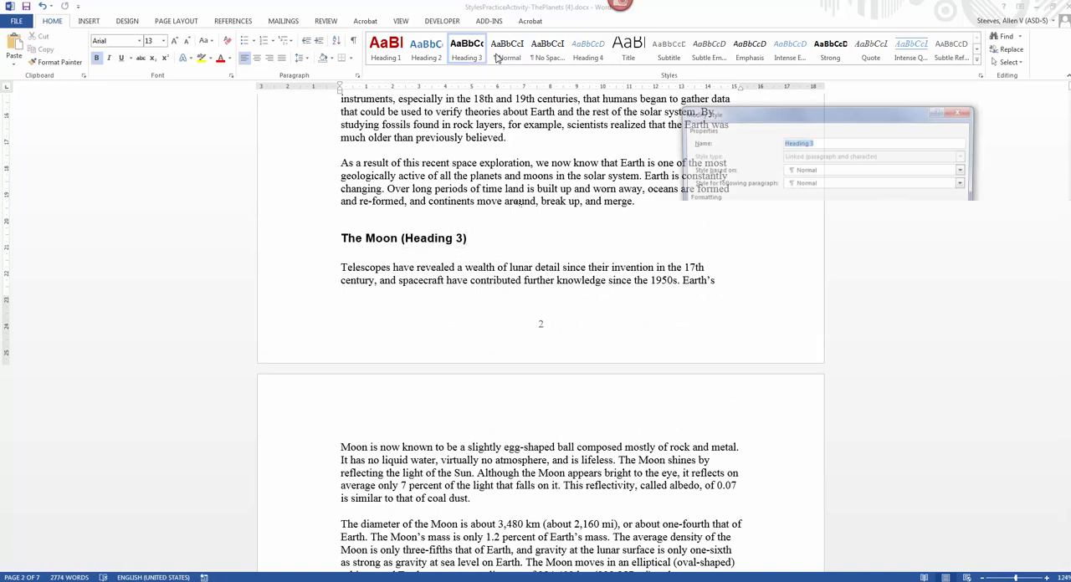